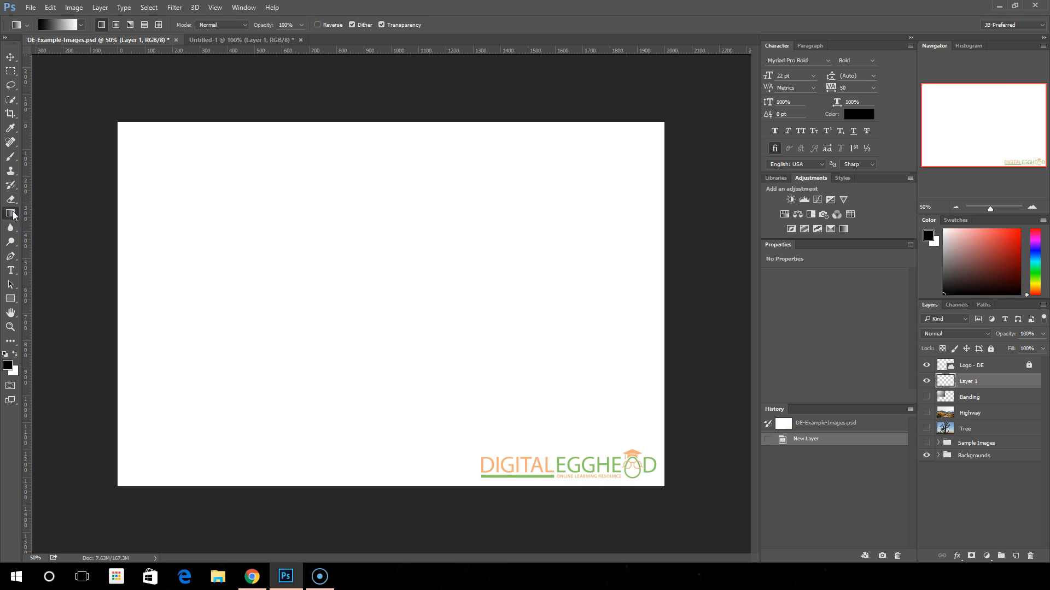
Switch from the Gradient tool to the Paint Bucket tool with Foreground as its fill source.
drag(13, 211, 63, 218)
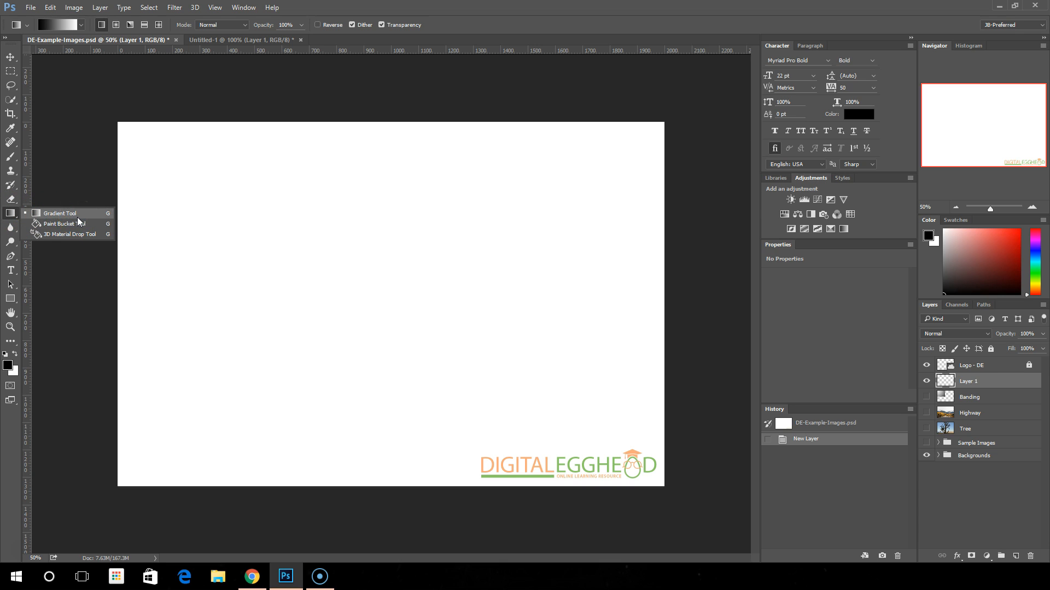
click(65, 214)
click(23, 216)
click(54, 223)
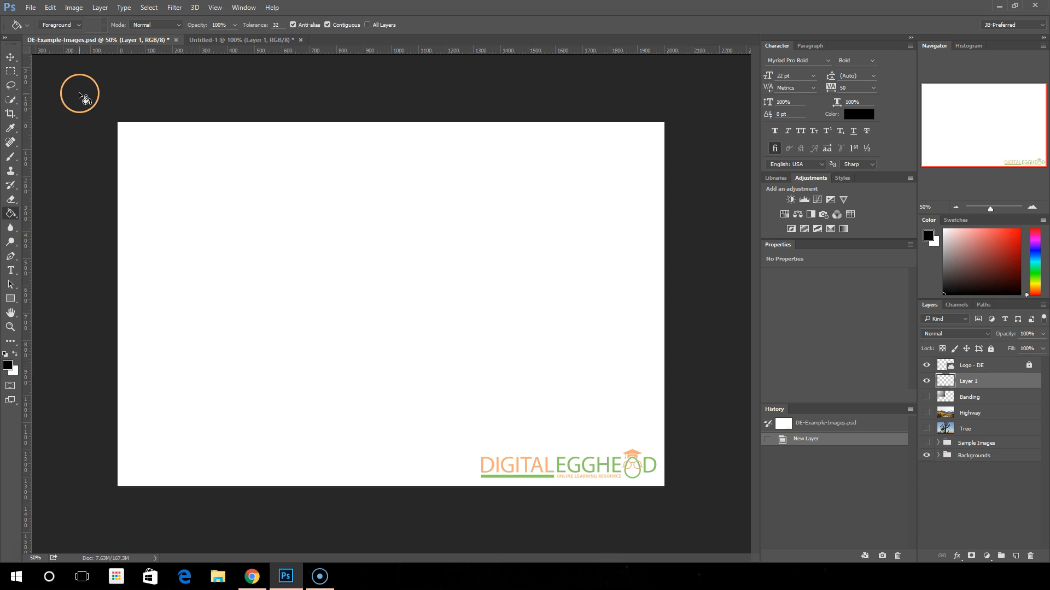
click(77, 25)
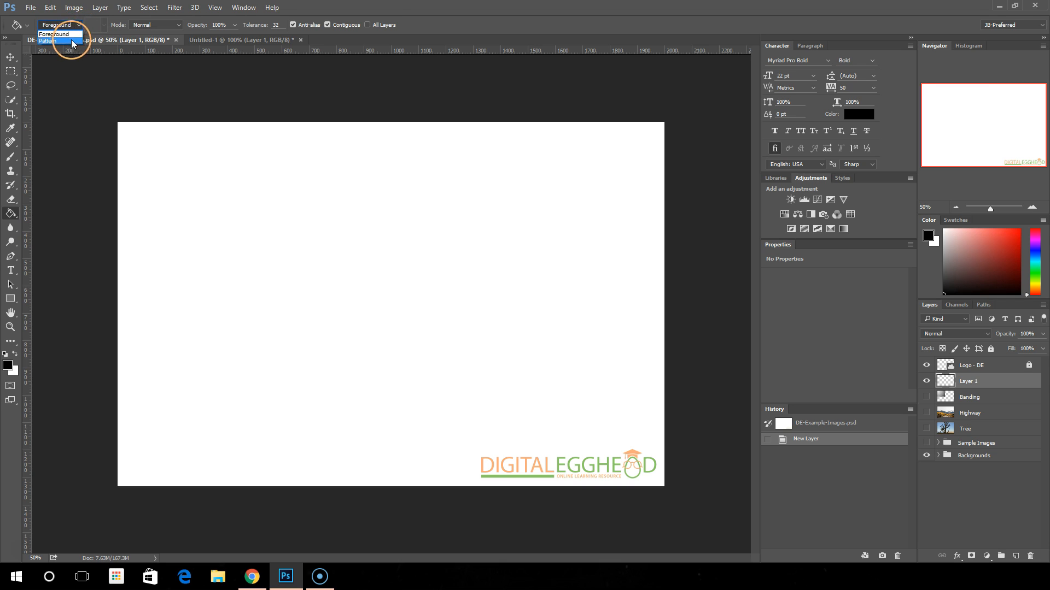
click(73, 35)
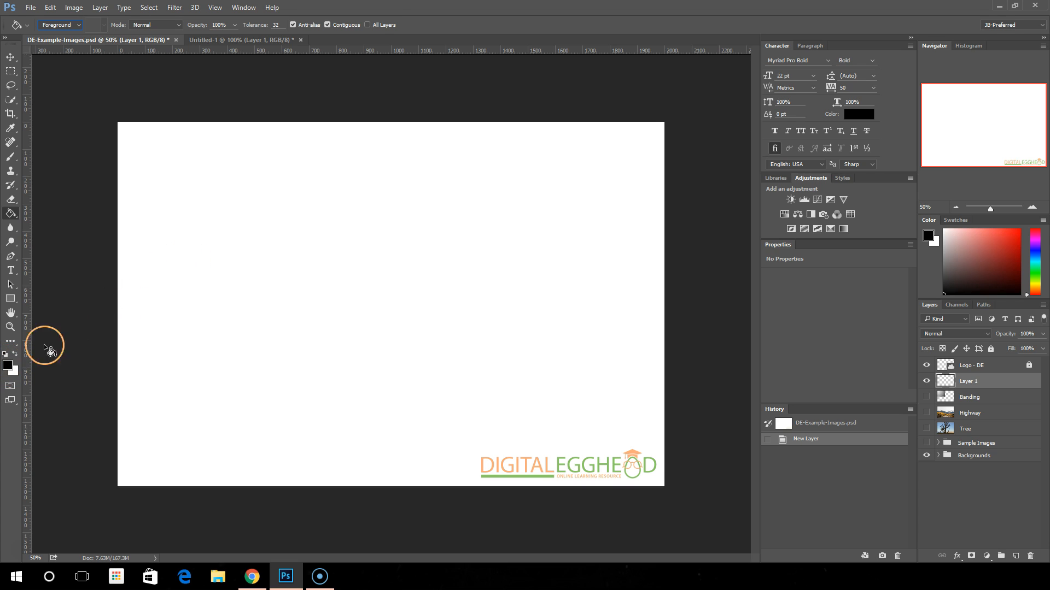
Fill the empty Layer 1 with the black foreground color and undo the fill.
click(244, 197)
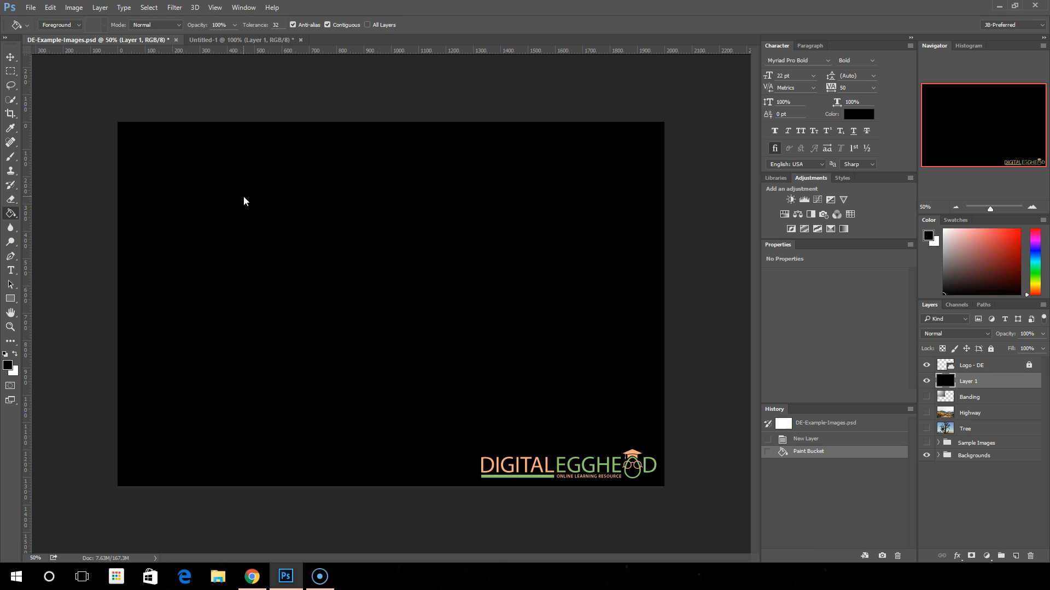
click(820, 439)
Fill Layer 1 with a red foreground color, undo the fill and restore the default black and white colors.
click(10, 368)
click(558, 145)
click(674, 108)
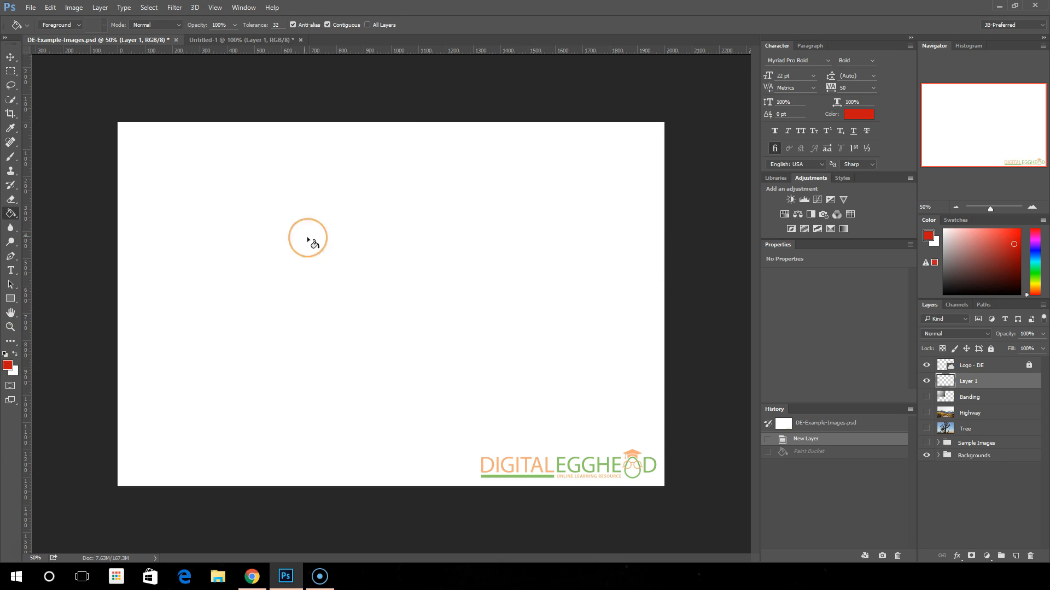
click(268, 226)
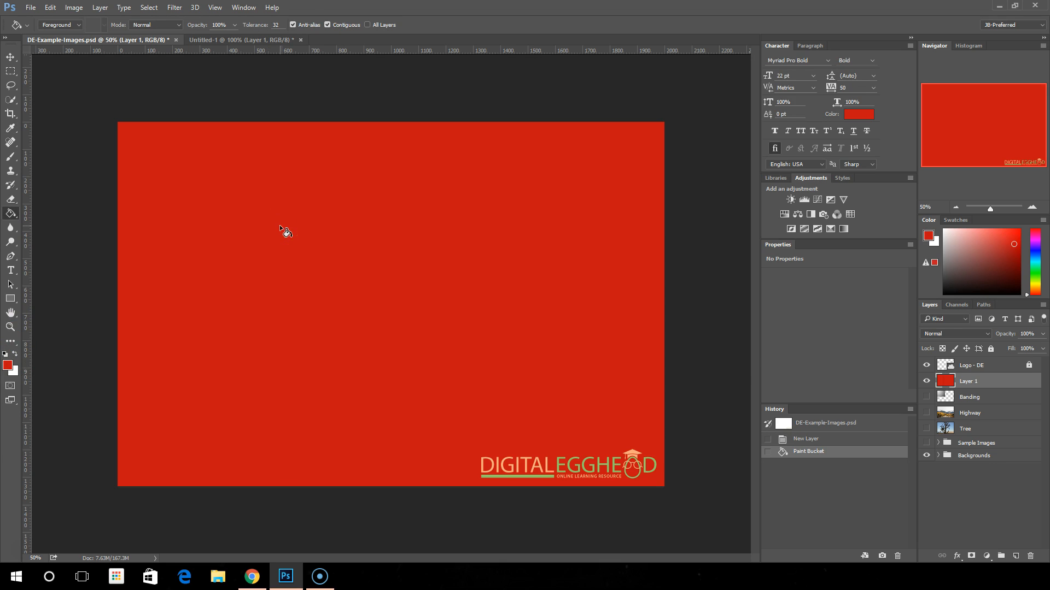
click(799, 439)
key(d)
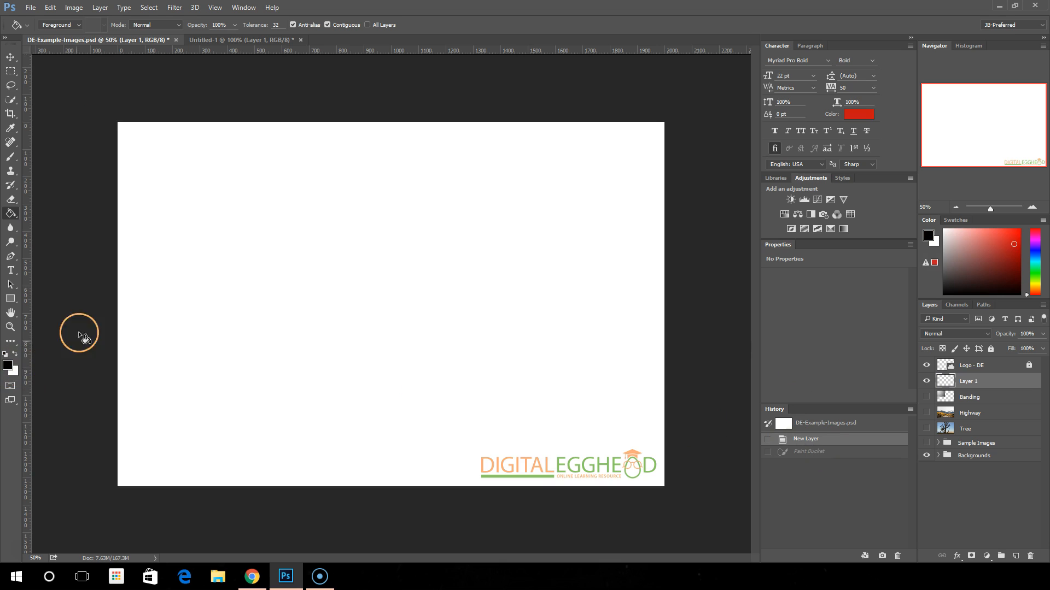
Change the fill source to Pattern, fill Layer 1 with the diagonal line pattern and undo the fill.
click(79, 25)
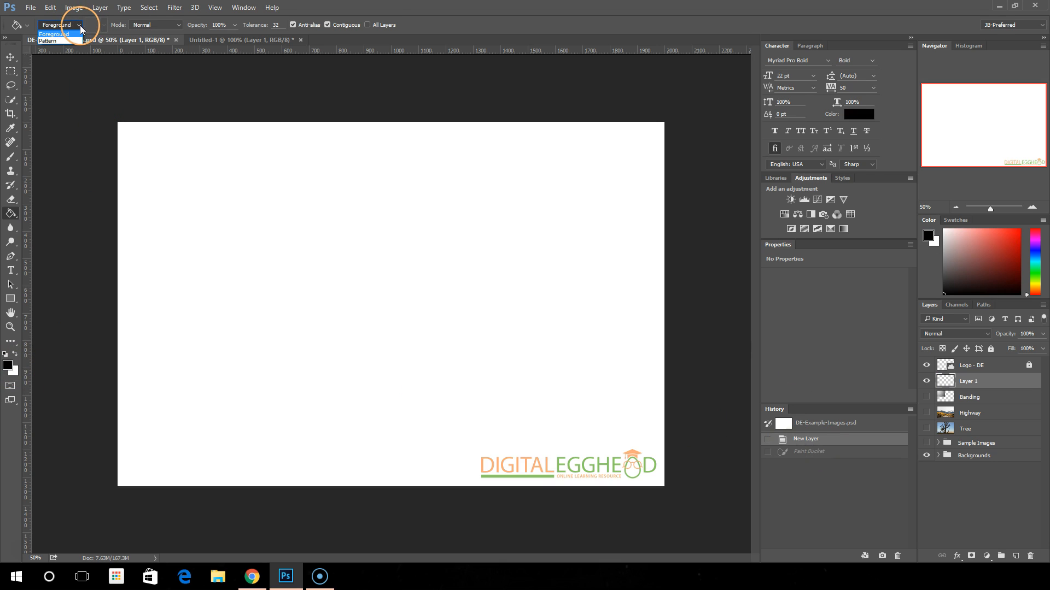
click(64, 41)
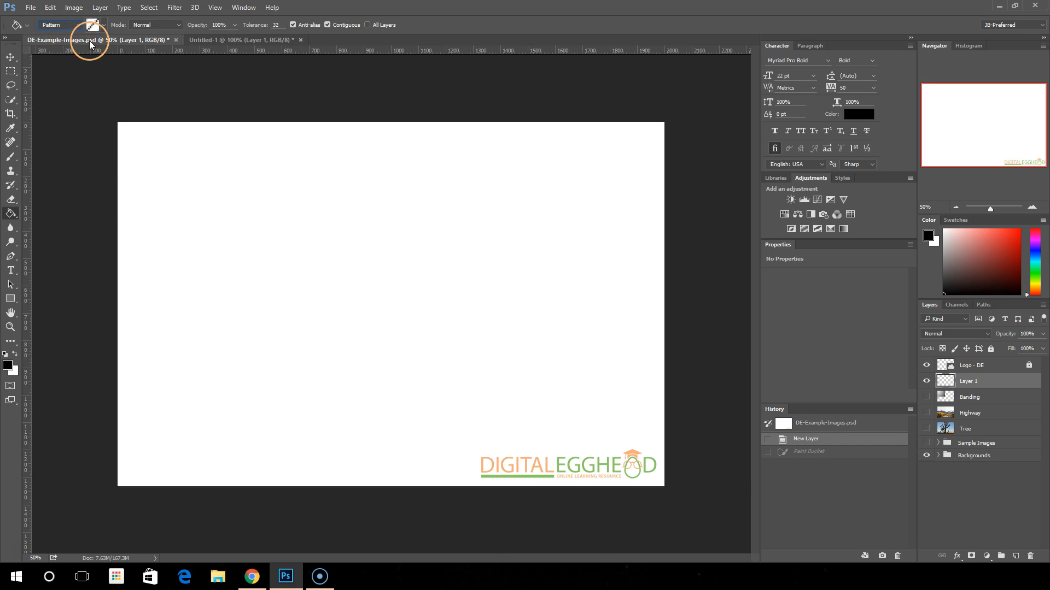
click(98, 25)
click(97, 24)
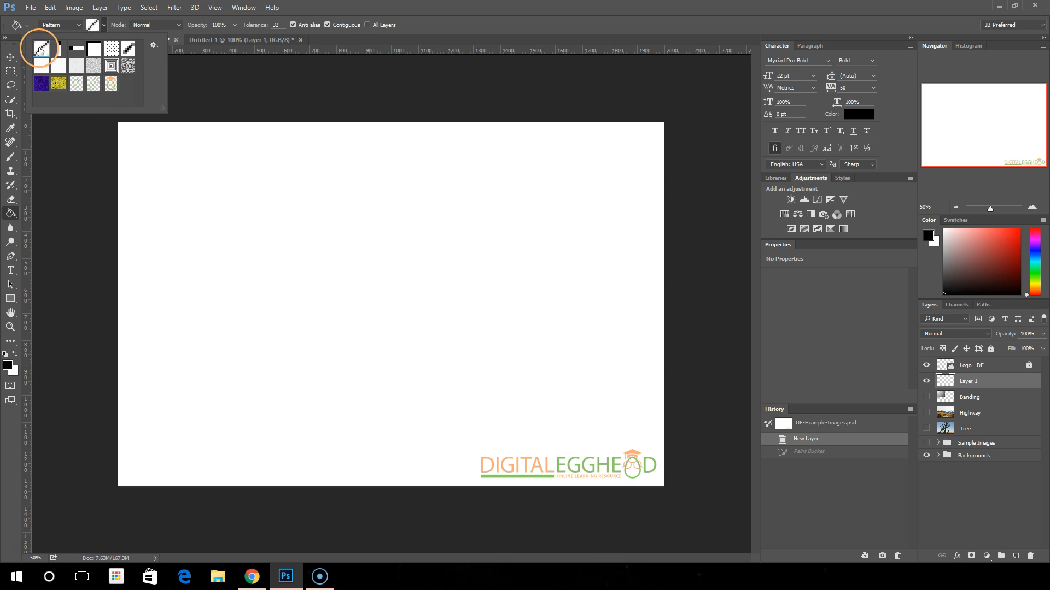
click(91, 26)
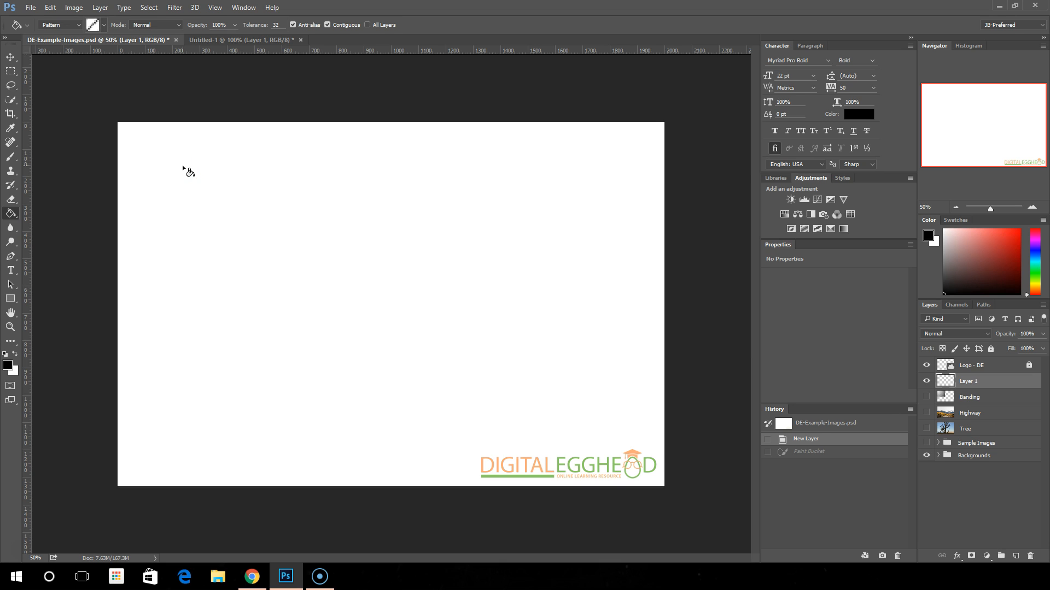
click(184, 169)
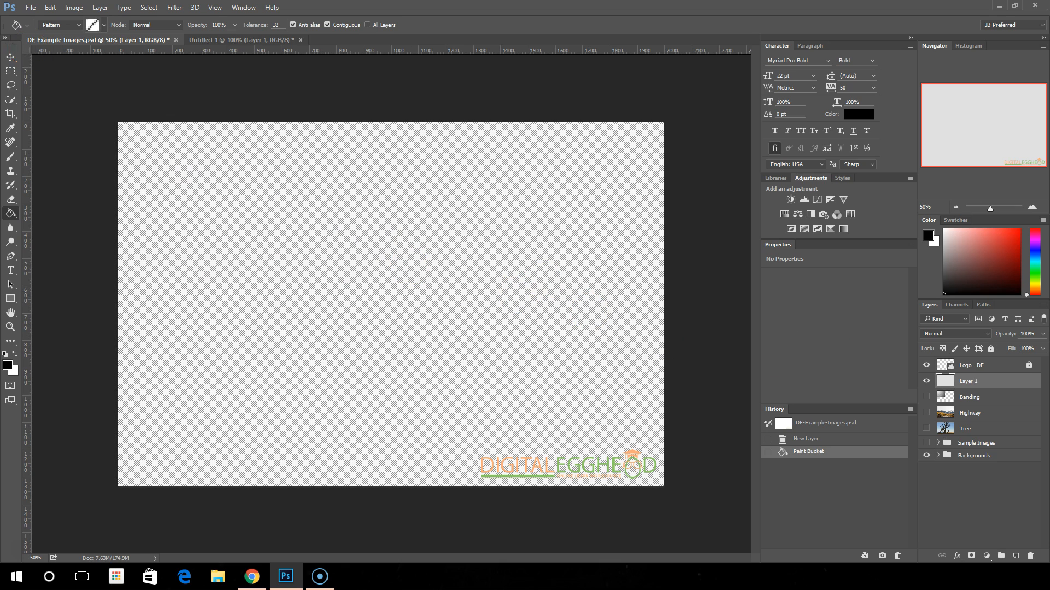
click(203, 109)
click(836, 438)
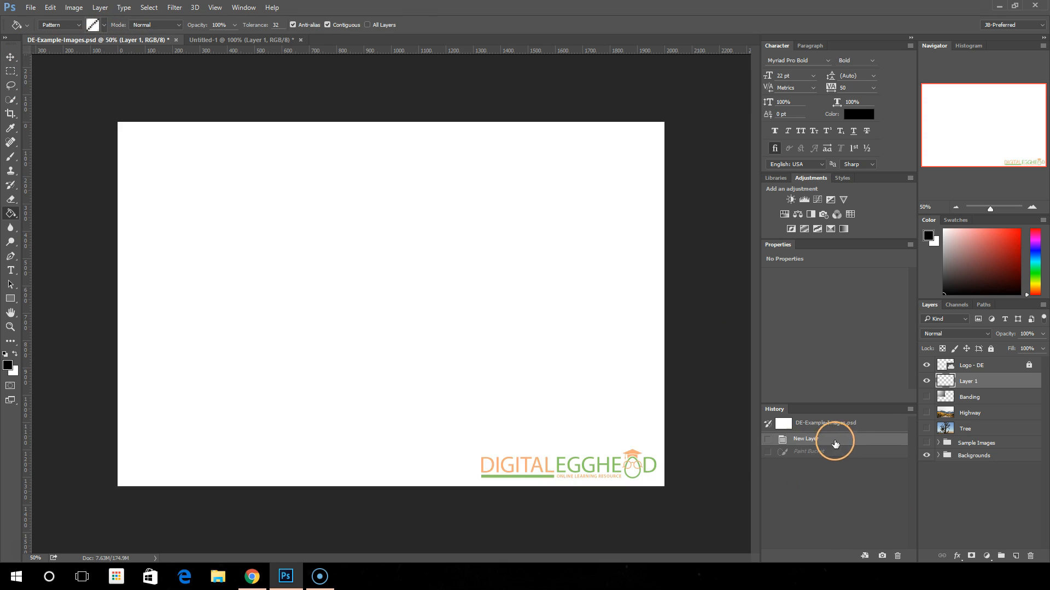
Fill Layer 1 with the egg-in-graduation-cap logo pattern and undo the fill.
click(104, 24)
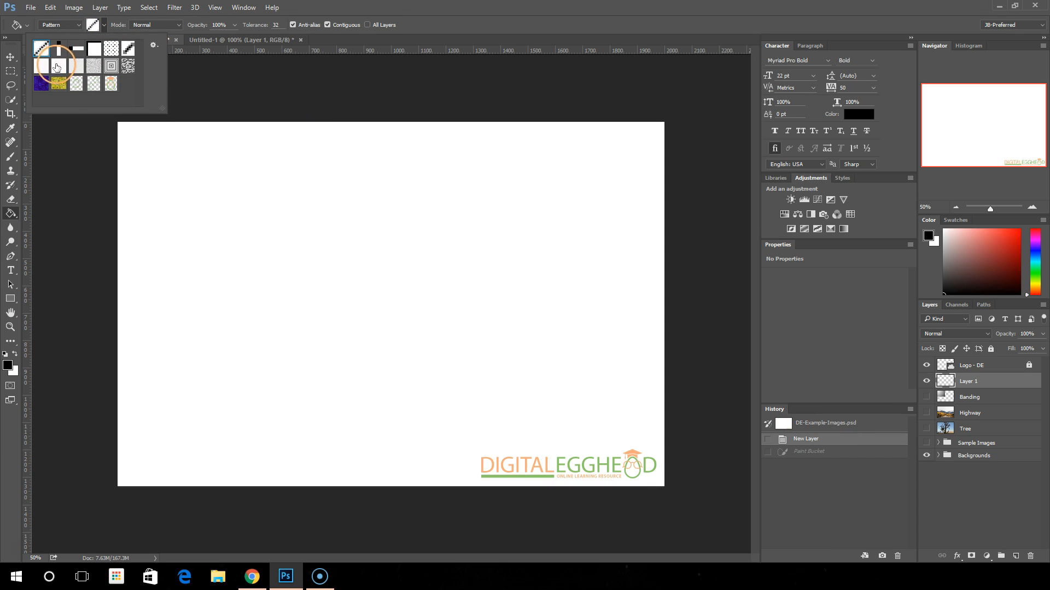
click(113, 84)
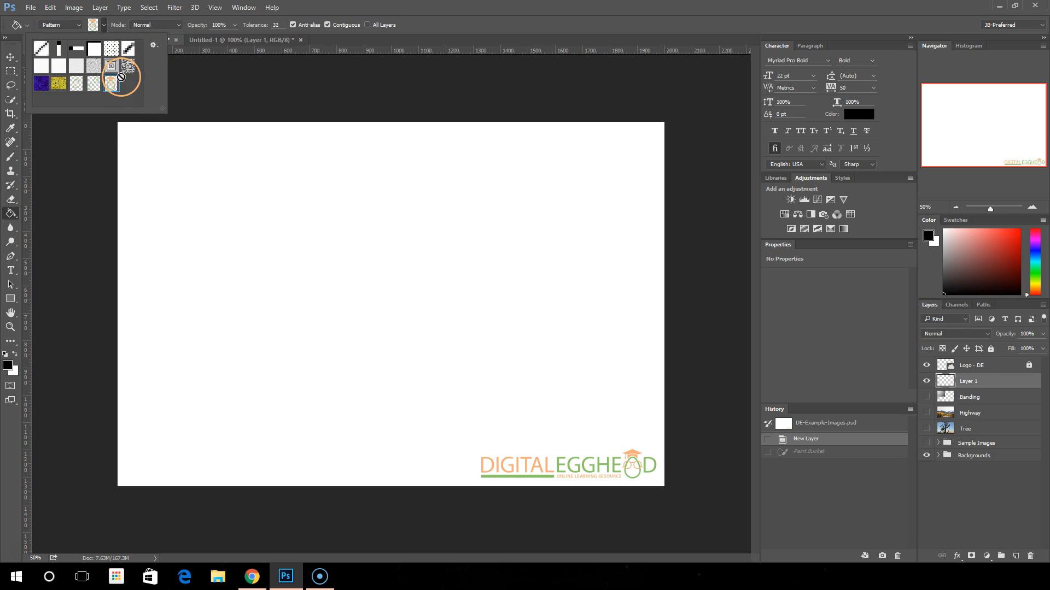
click(294, 8)
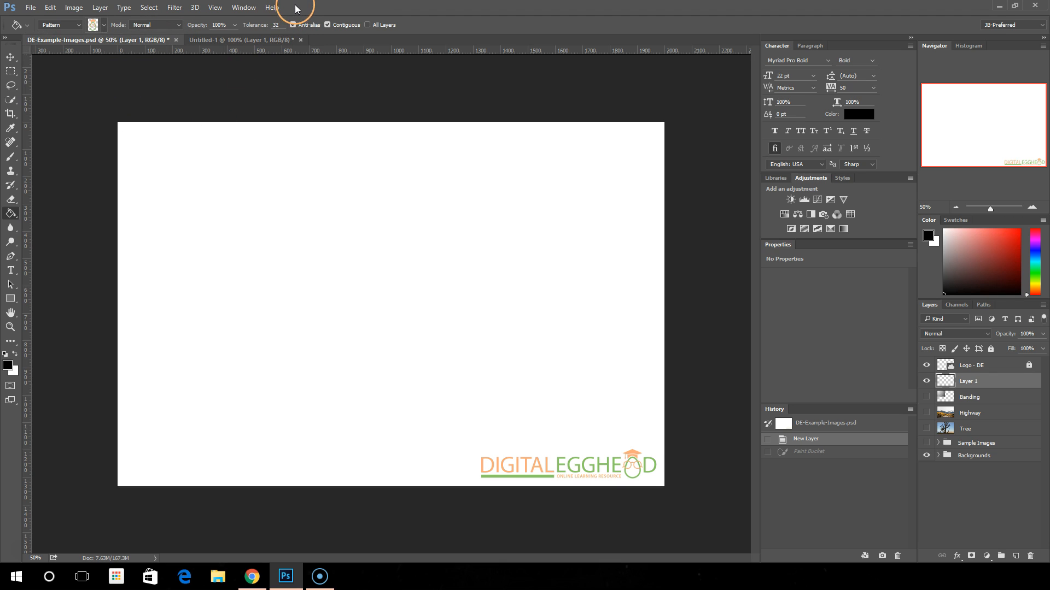
click(210, 215)
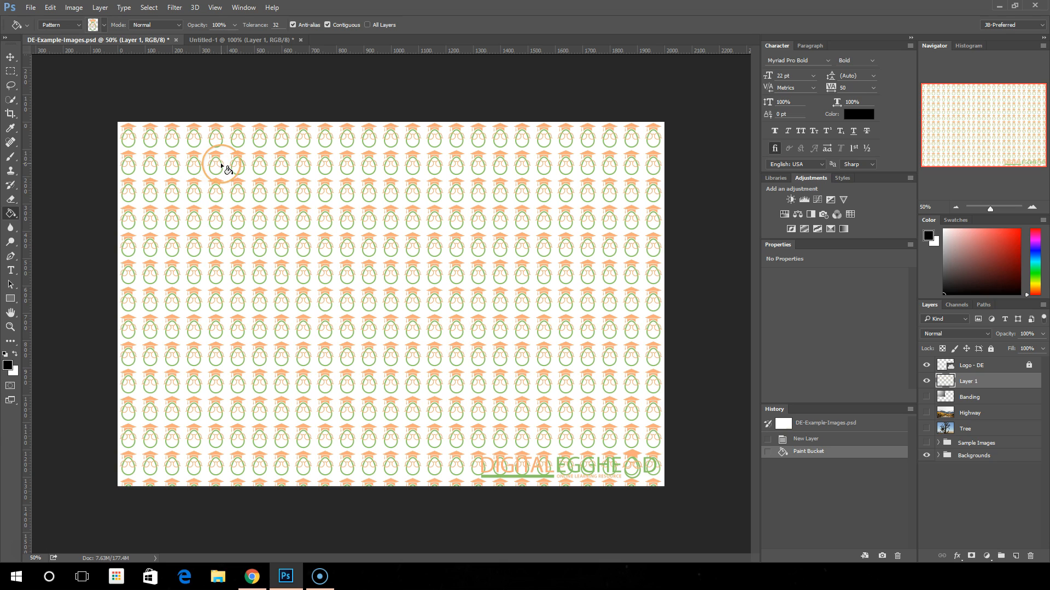
click(326, 171)
click(845, 440)
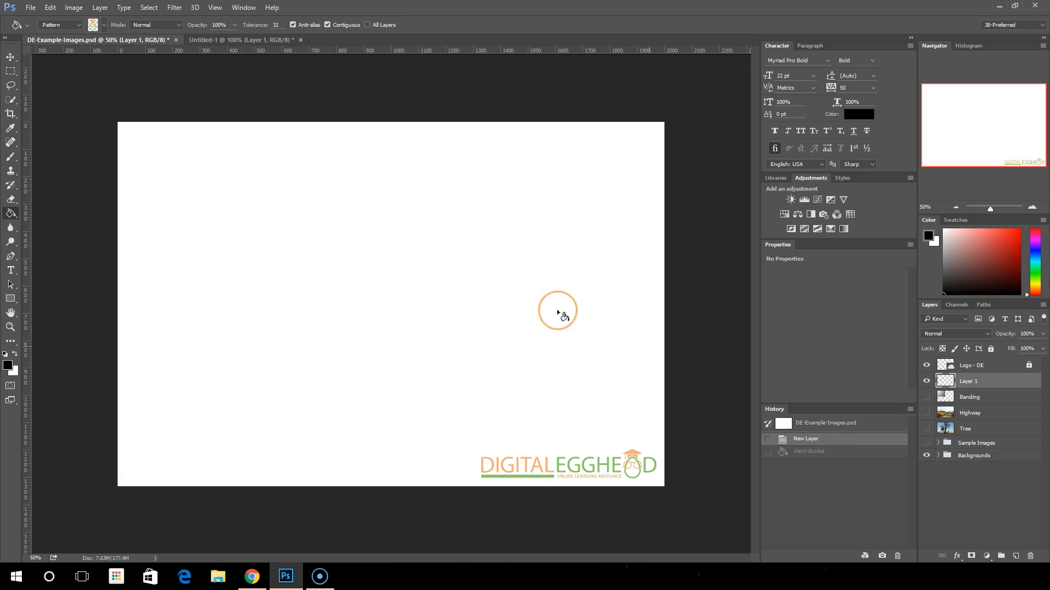
Prepare the Paint Bucket with the Foreground source and an orange foreground color, and show the Tree layer.
click(81, 25)
click(62, 32)
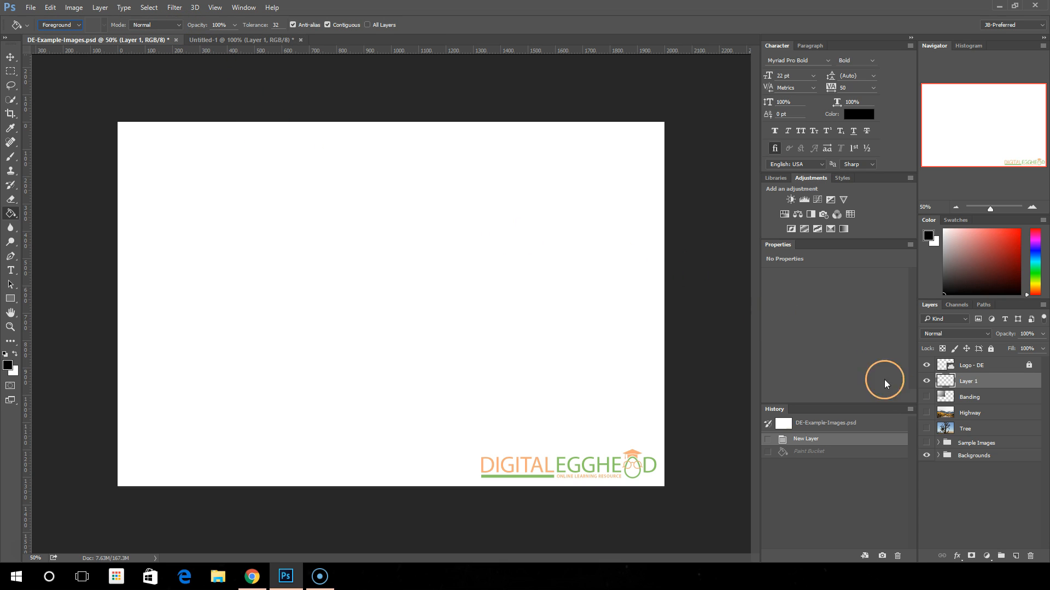
click(926, 430)
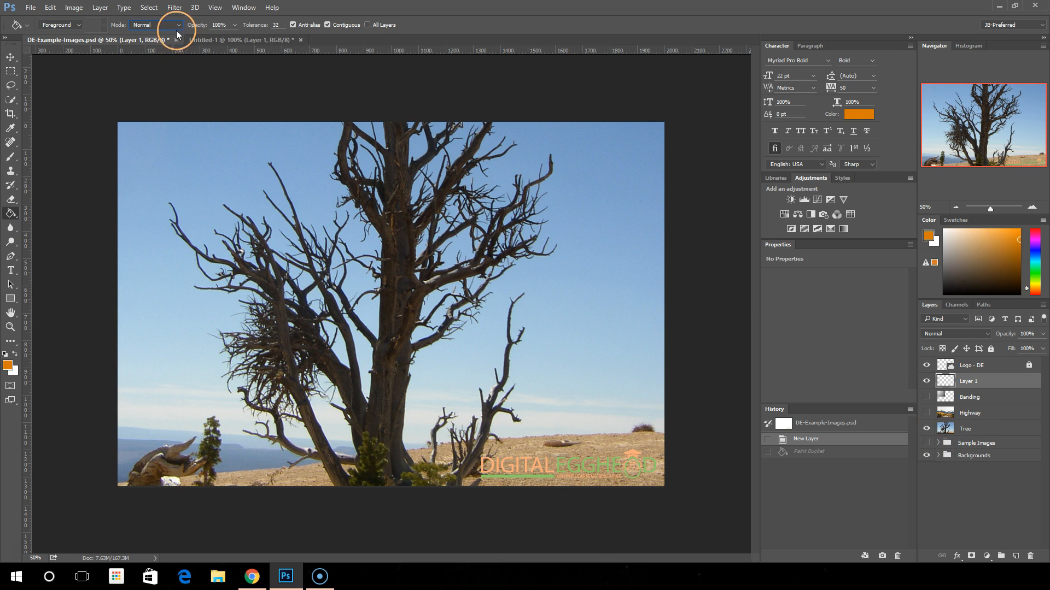
Fill Layer 1 with orange using the Normal blend mode and undo the fill.
click(177, 26)
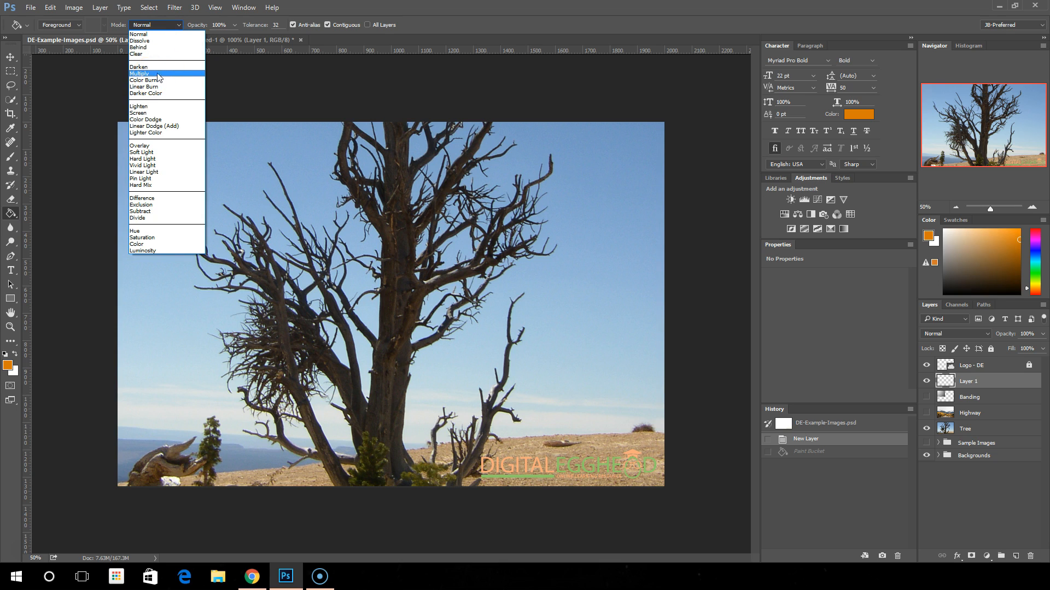
click(155, 31)
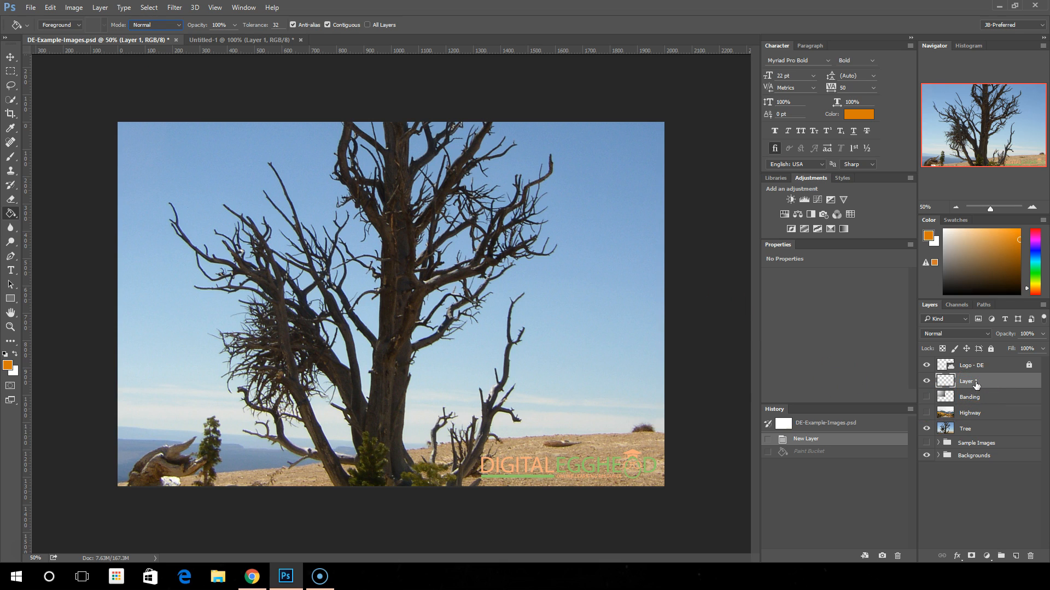
click(344, 201)
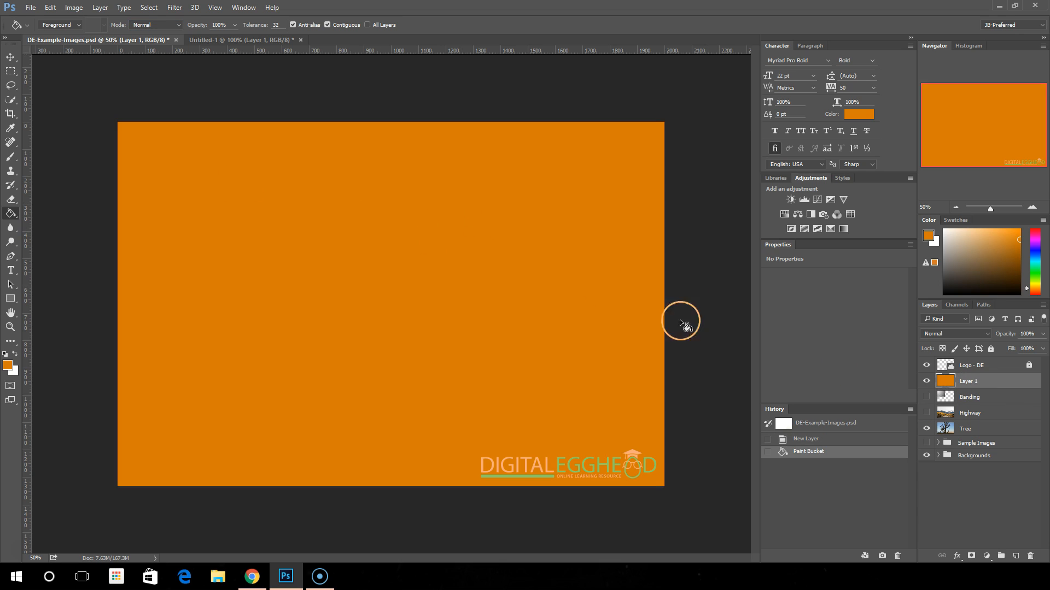
click(796, 440)
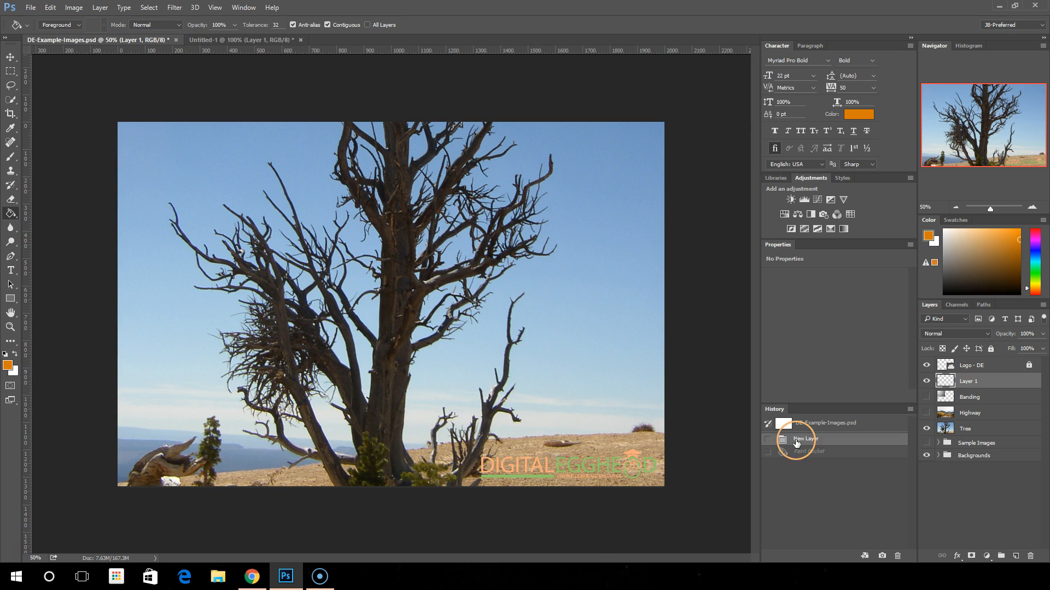
Fill the sky in the upper-left corner of the Tree layer with orange using the Multiply blend mode.
click(168, 25)
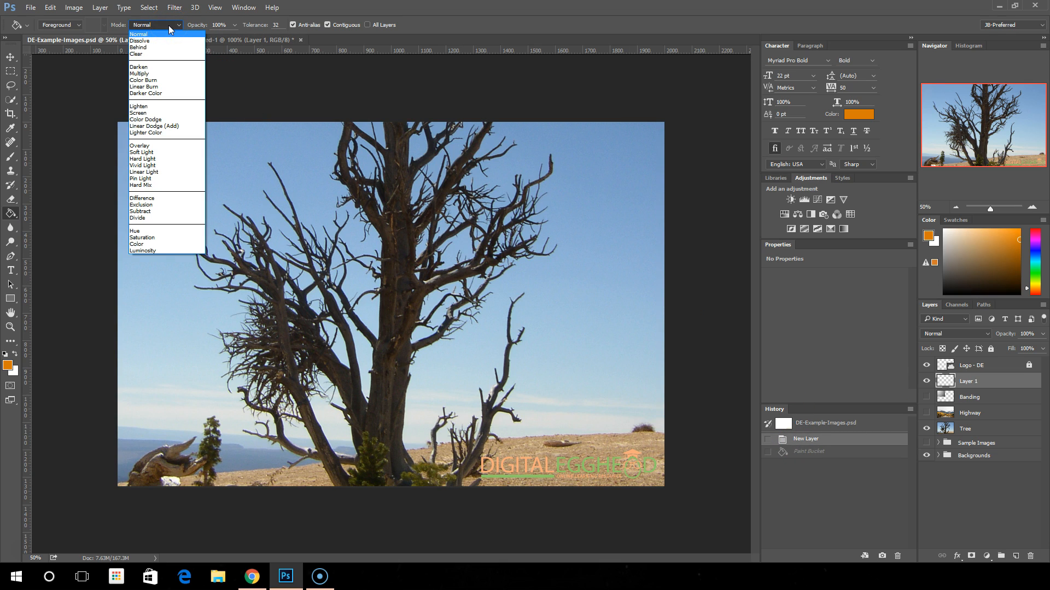
click(166, 77)
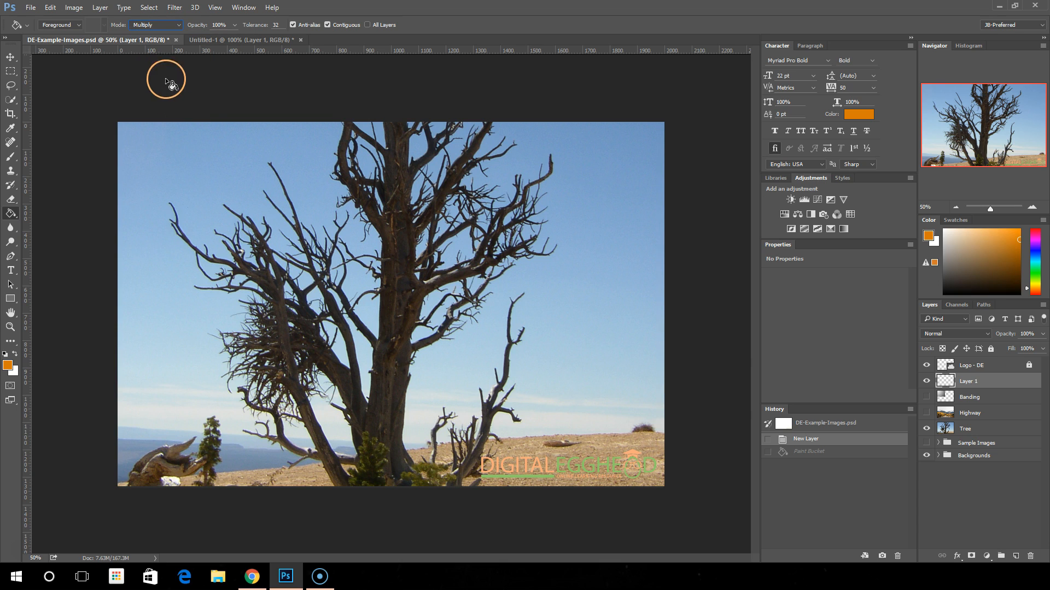
click(980, 425)
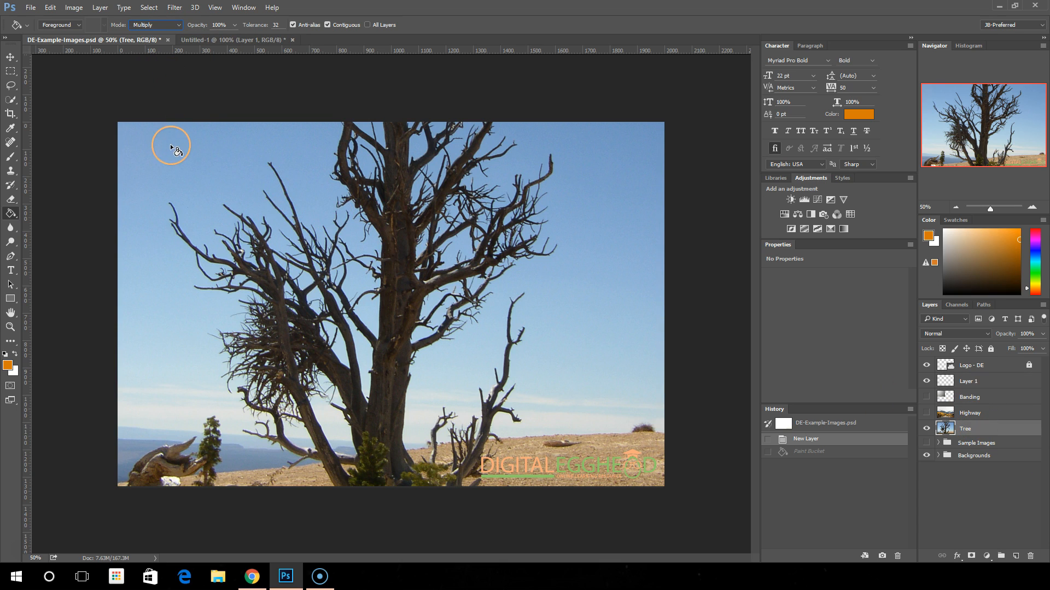
click(137, 135)
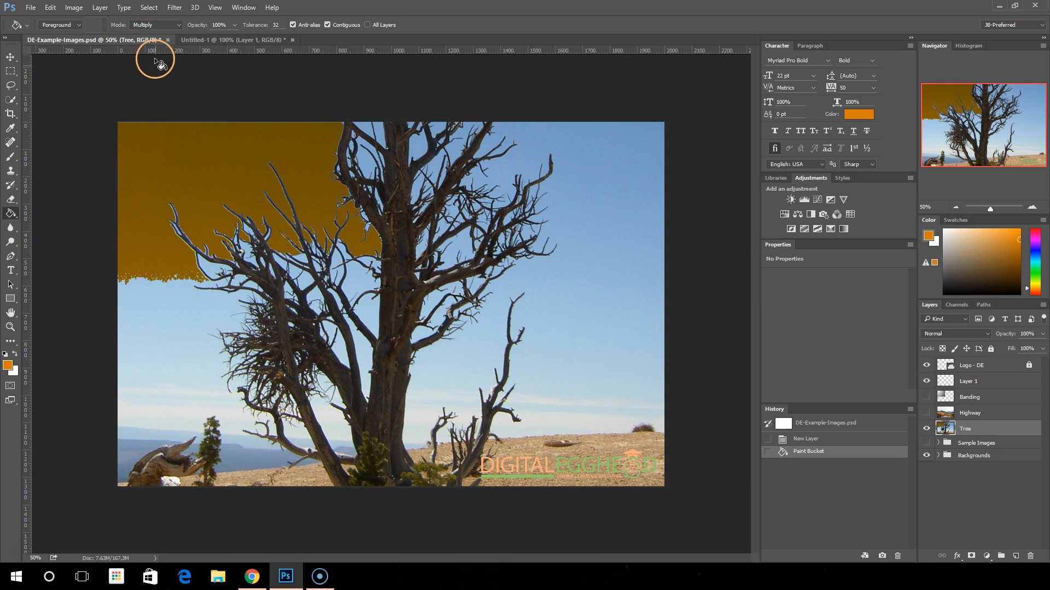
Fill the sky right of the tree and the tree trunk with orange using the Overlay blend mode.
click(162, 26)
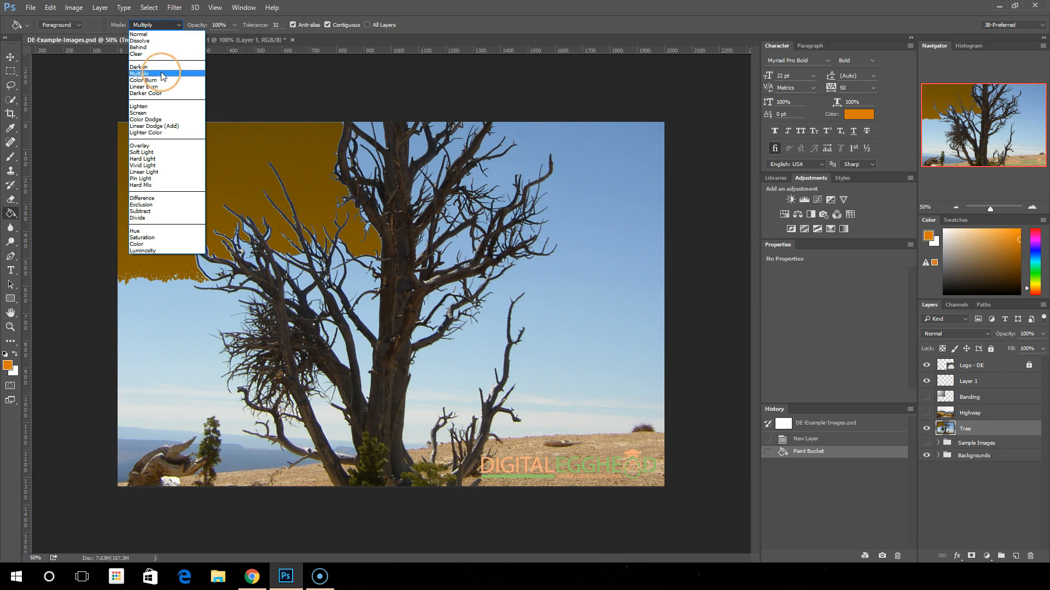
click(156, 146)
click(616, 257)
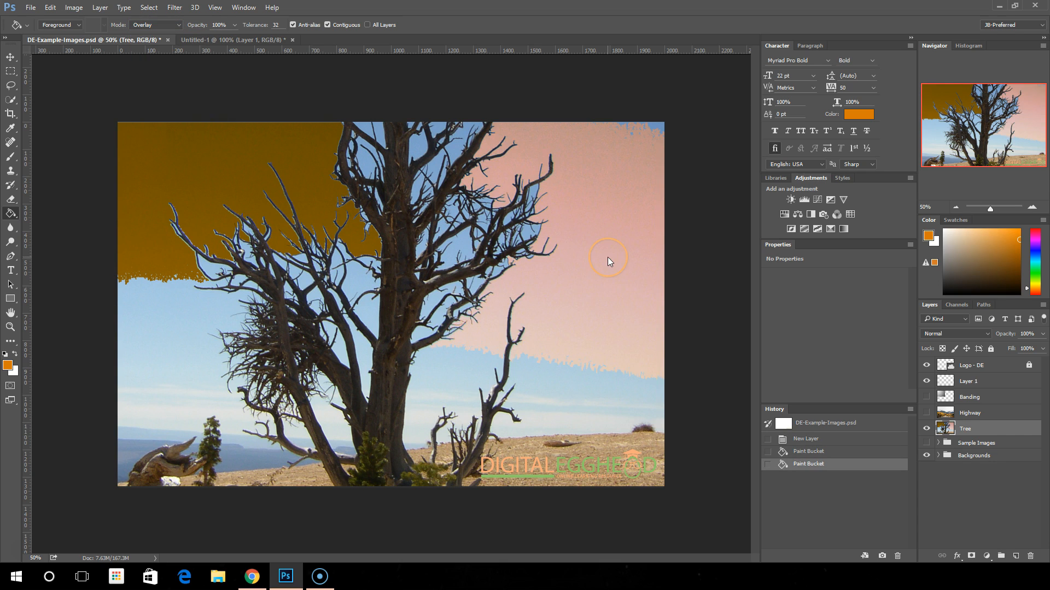
click(377, 372)
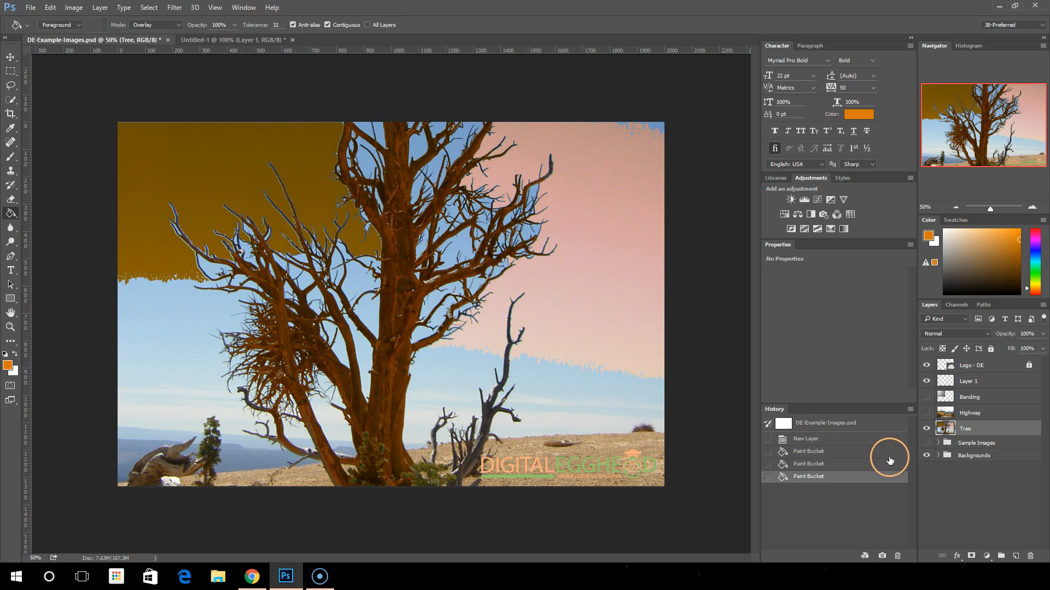
Undo all the orange fills on the Tree layer, returning to the New Layer history state.
click(808, 452)
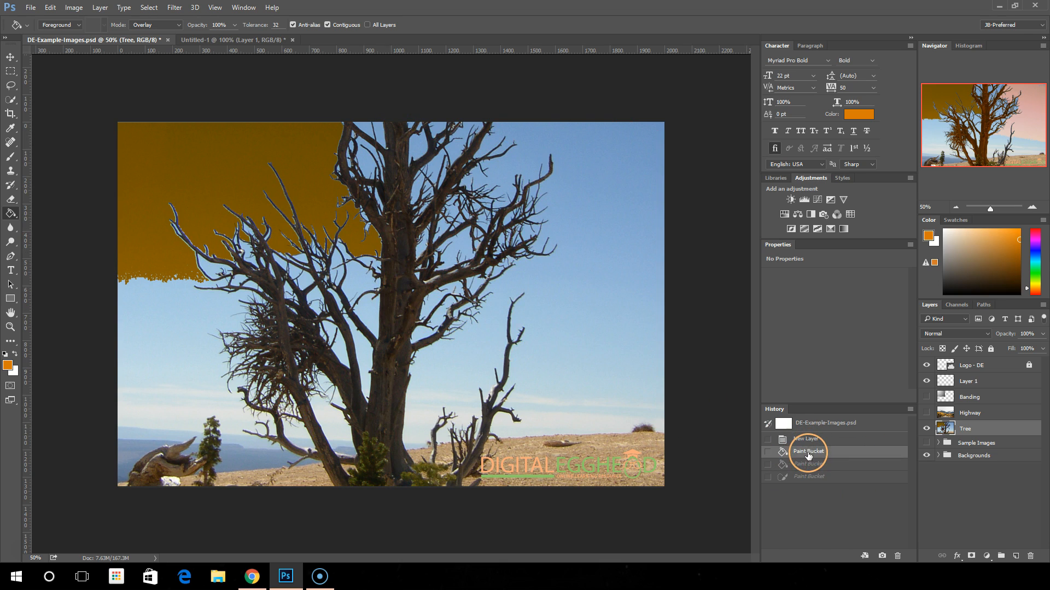
click(814, 444)
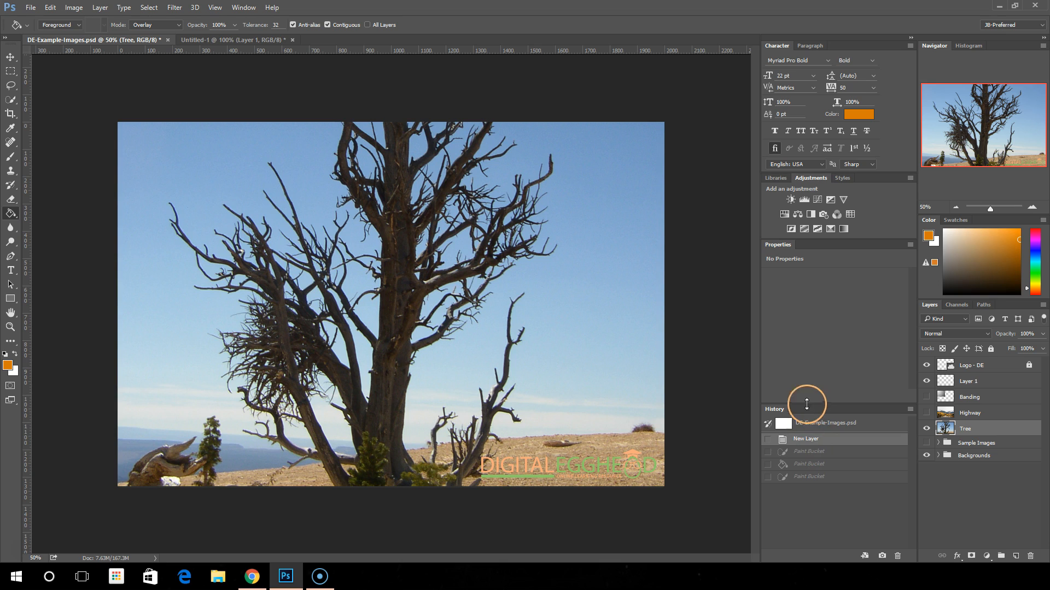
Set the Paint Bucket's blend mode to Normal and keep its opacity at 100%.
click(179, 25)
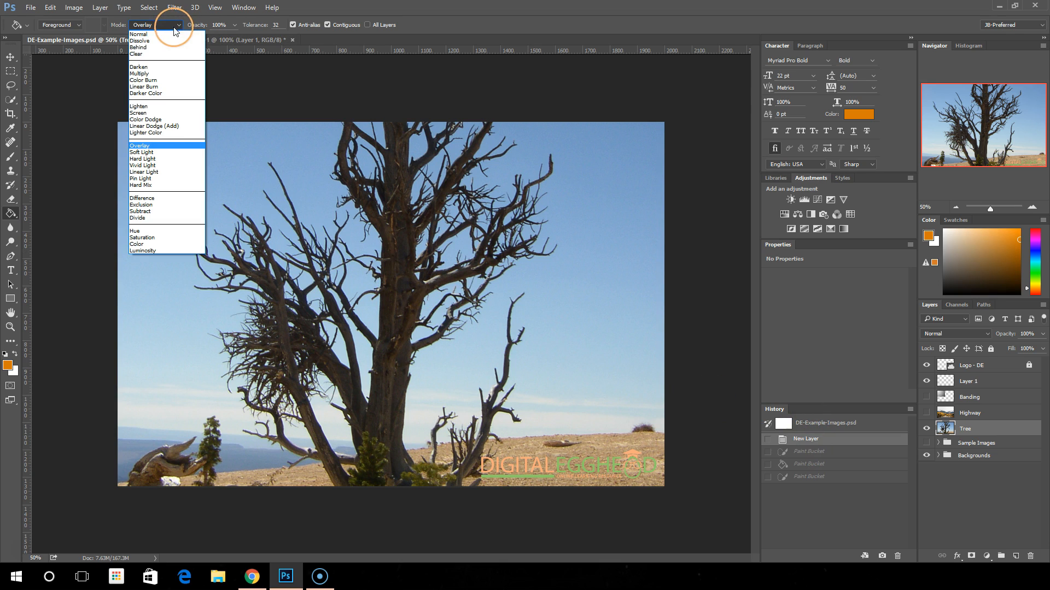
click(168, 29)
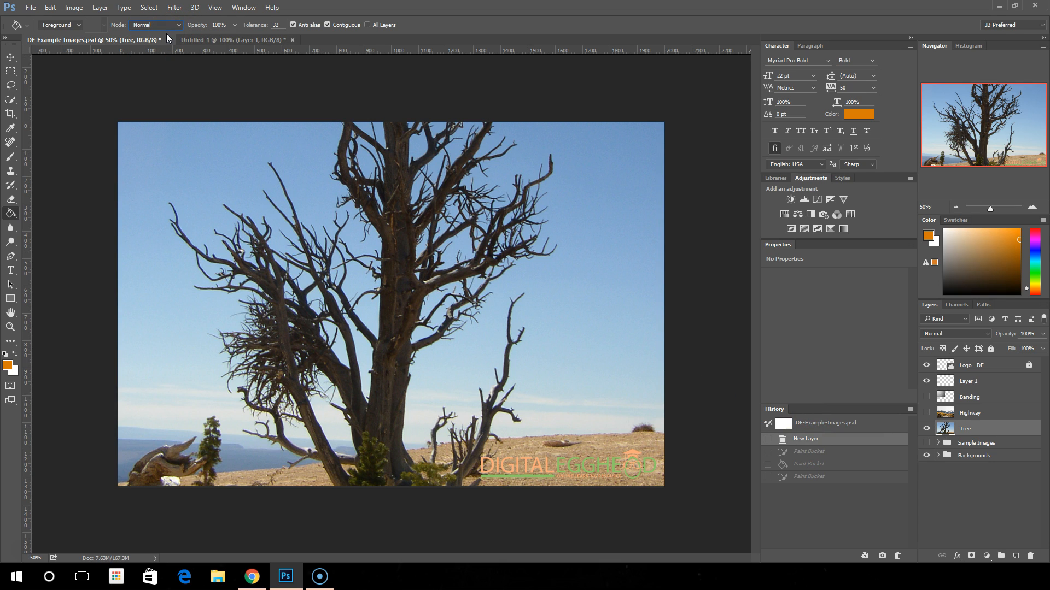
click(235, 24)
drag(232, 42, 248, 44)
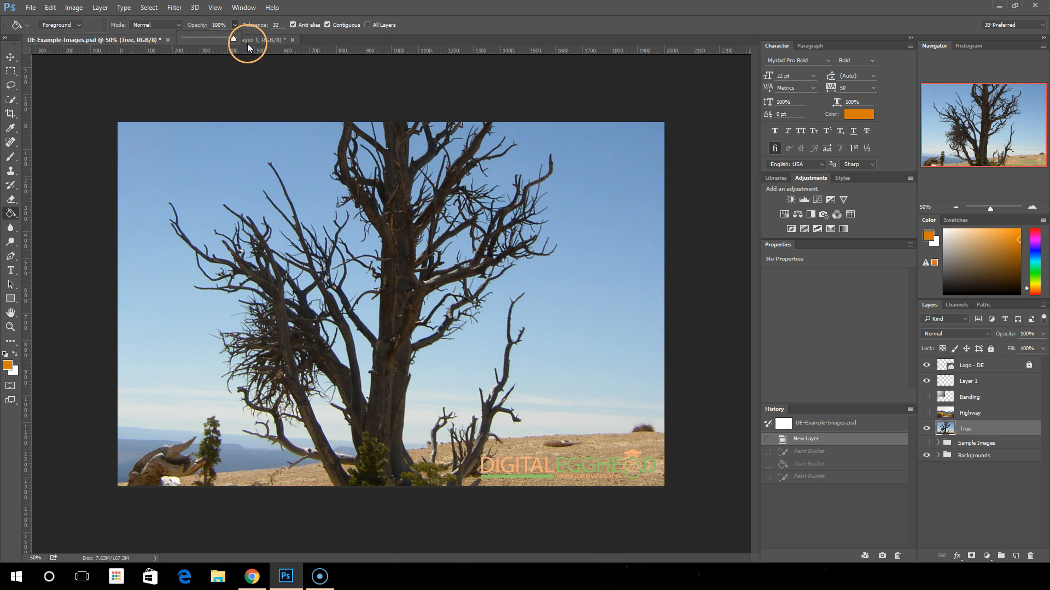
Fill Layer 1 with orange at 53% opacity and undo the fill.
click(994, 381)
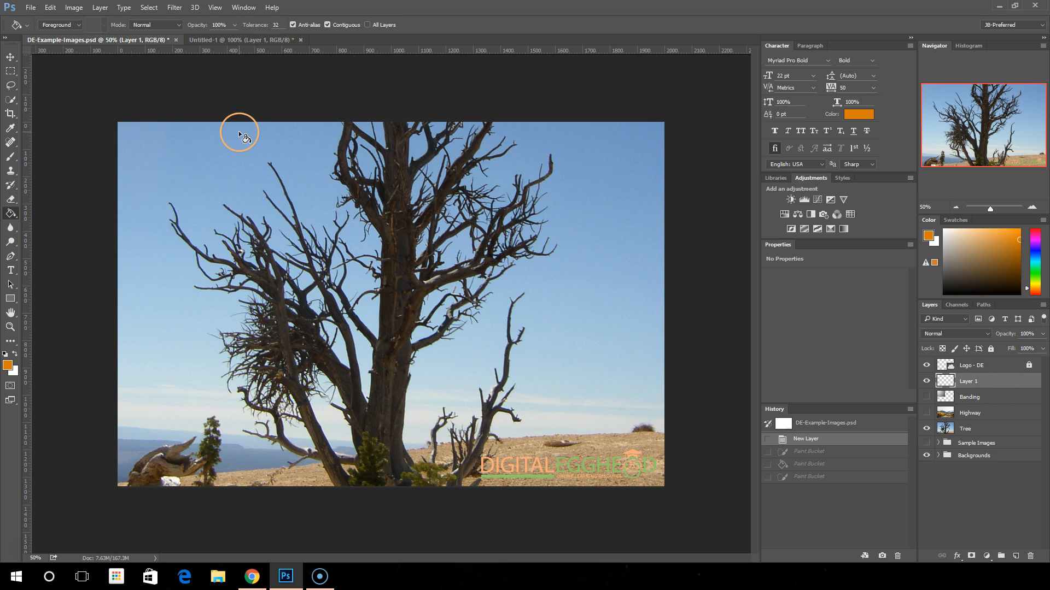
click(234, 25)
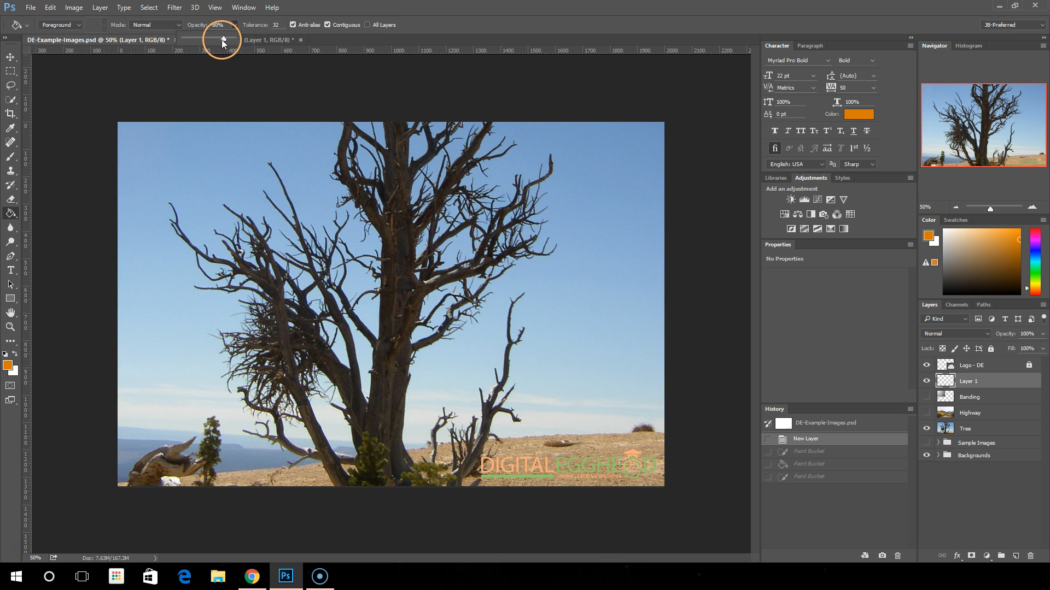
click(299, 182)
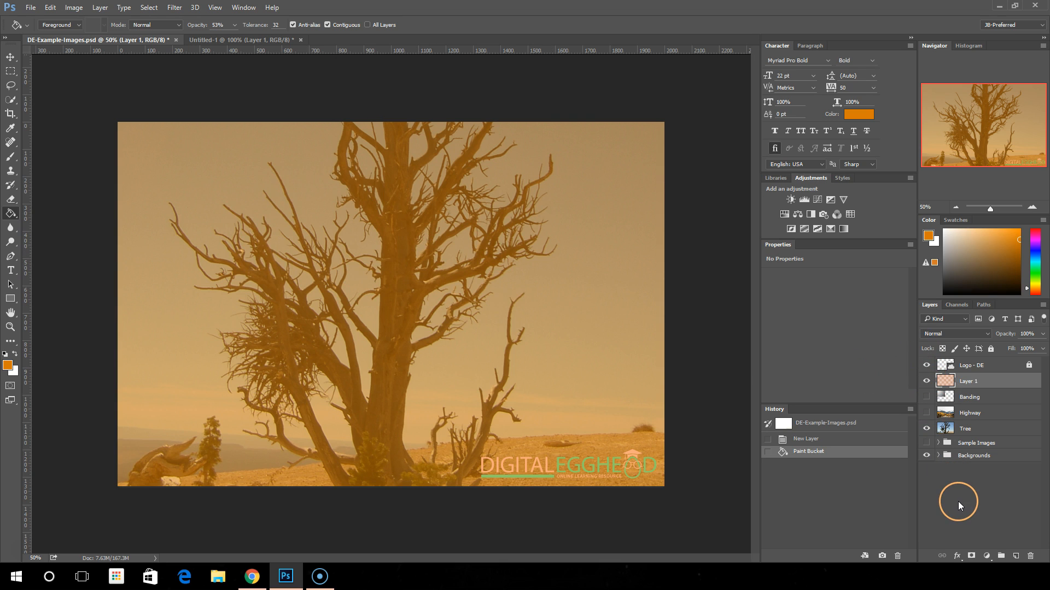
click(813, 438)
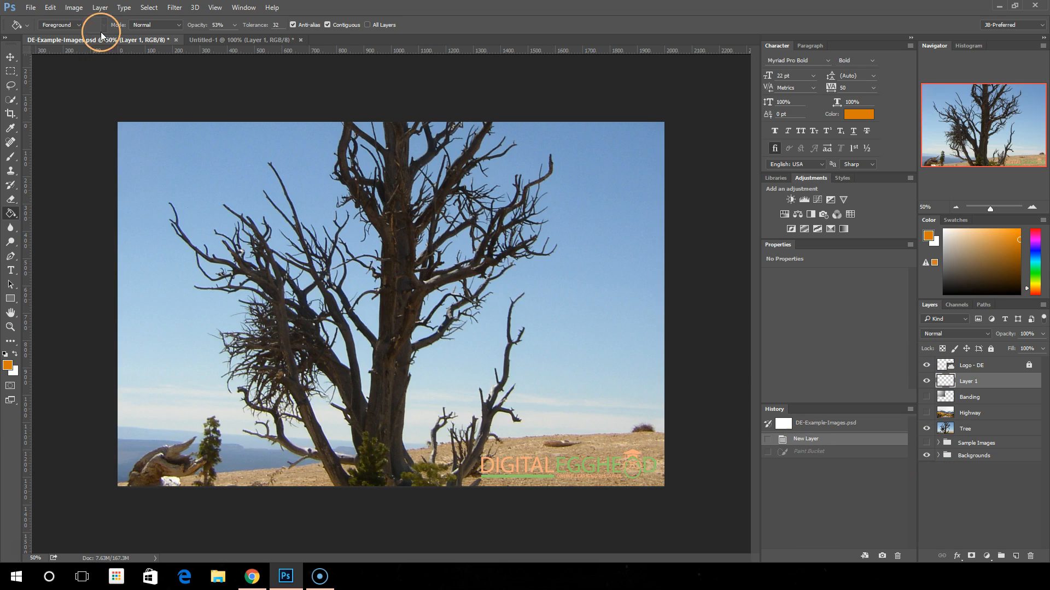
Fill Layer 1 with orange at 40% opacity and undo the fill.
click(217, 25)
text(40)
click(245, 140)
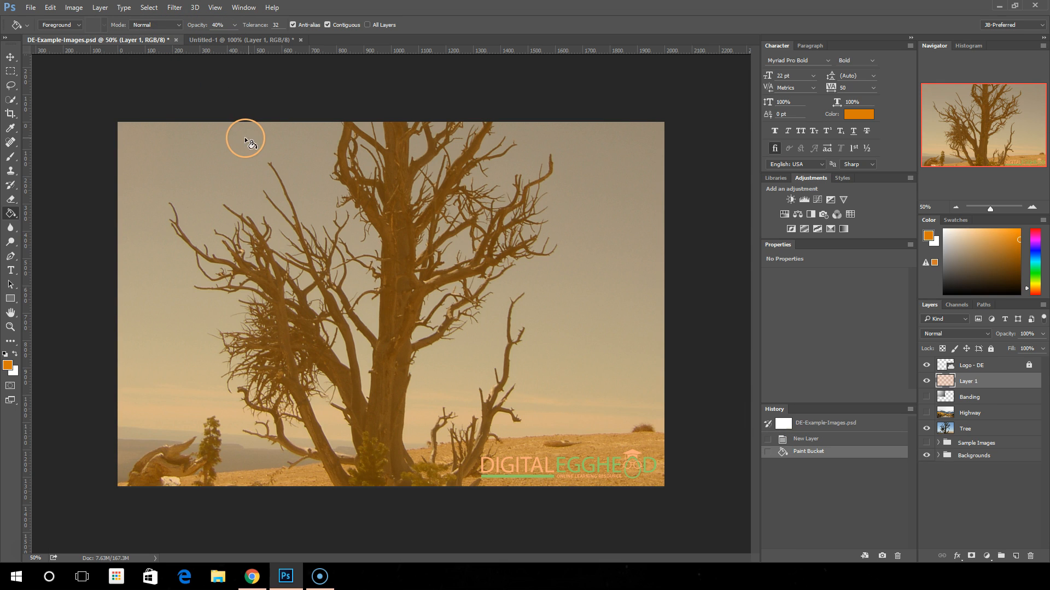
click(836, 438)
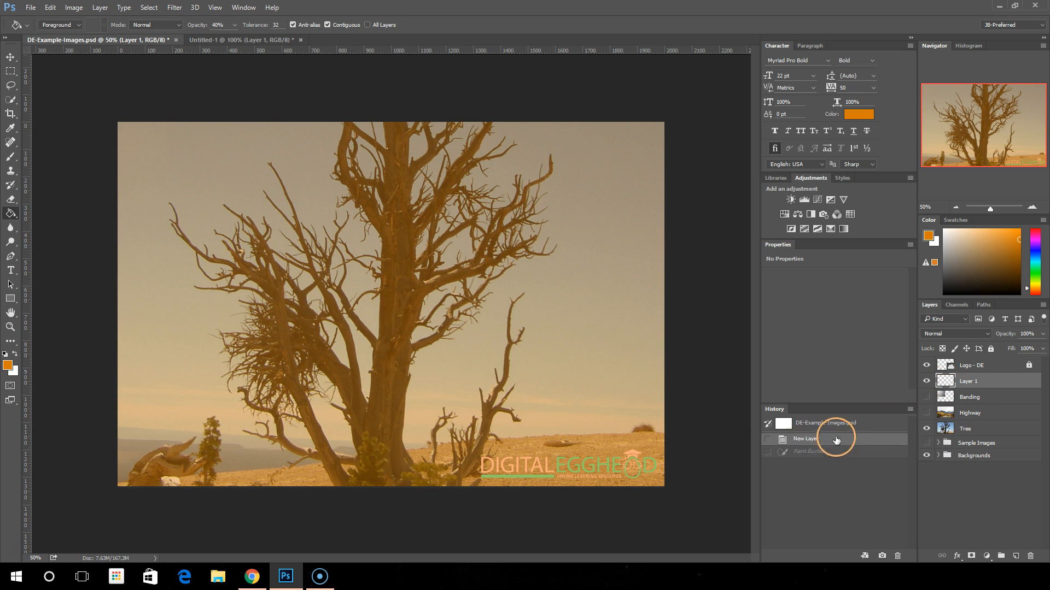
Fill Layer 1 with orange at 5% opacity and undo the fill.
click(227, 25)
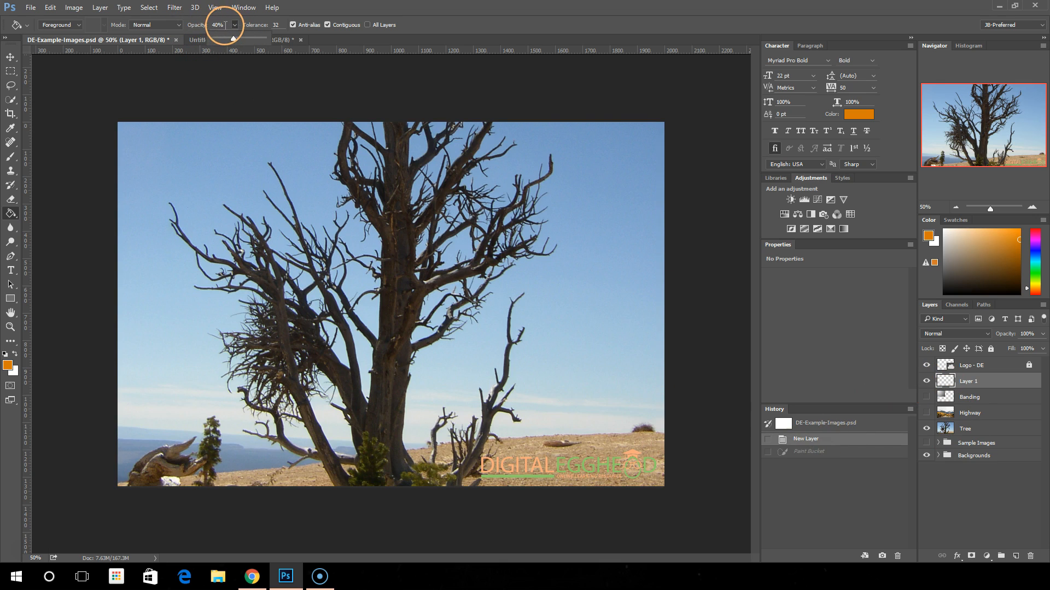
drag(221, 37, 215, 37)
click(250, 161)
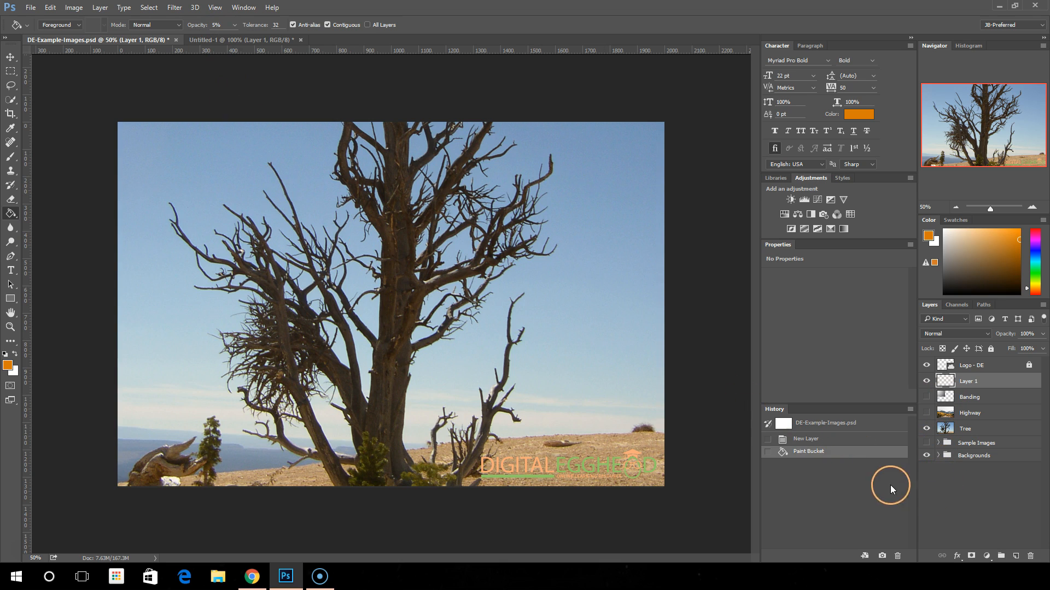
click(841, 441)
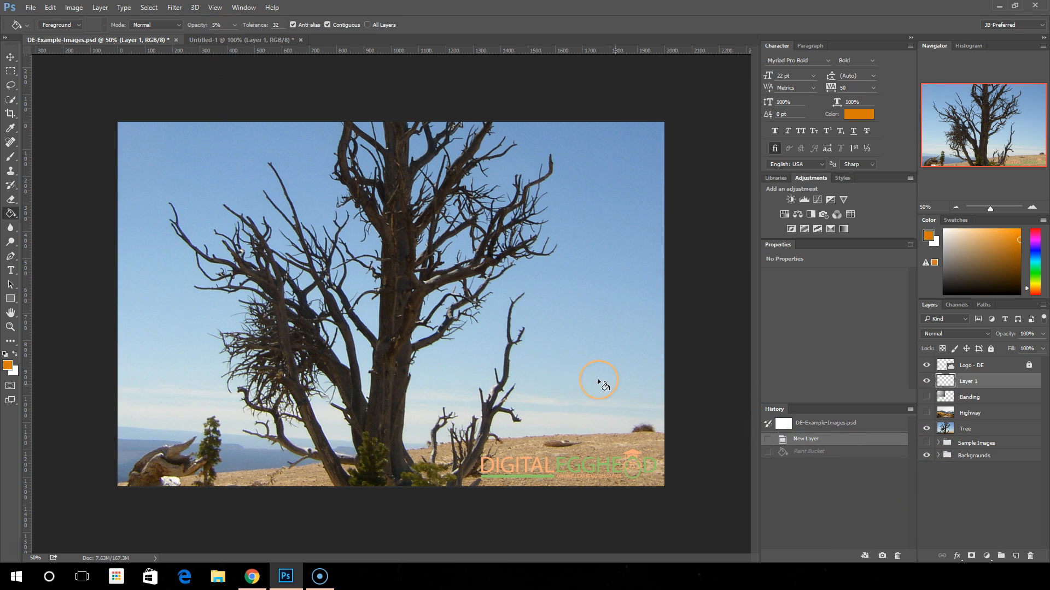
Fill the upper-left sky of the Tree layer with orange at 100% opacity and tolerance 32, and undo the fill.
click(234, 25)
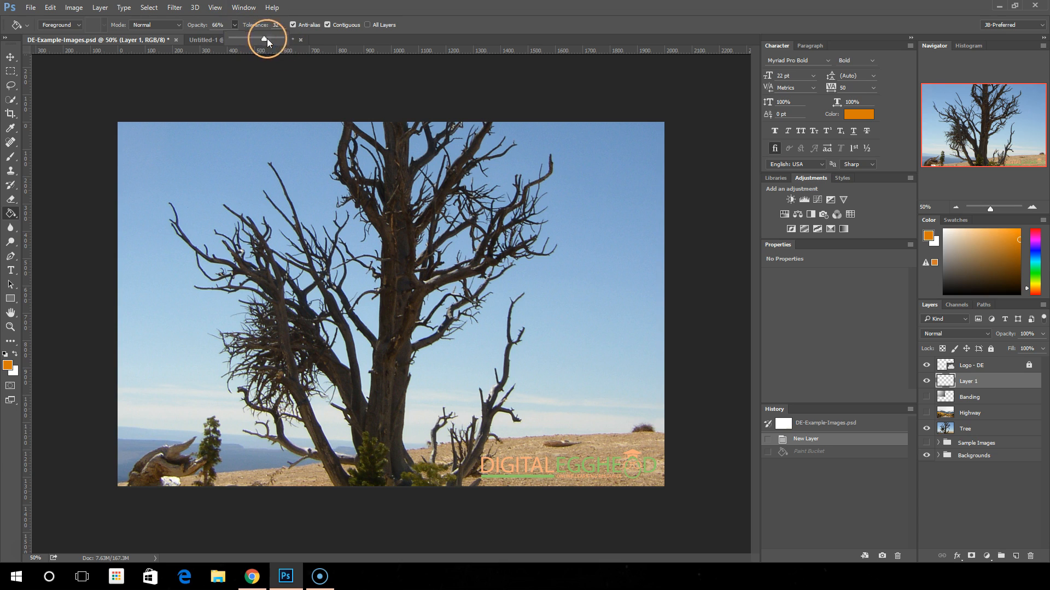
click(321, 40)
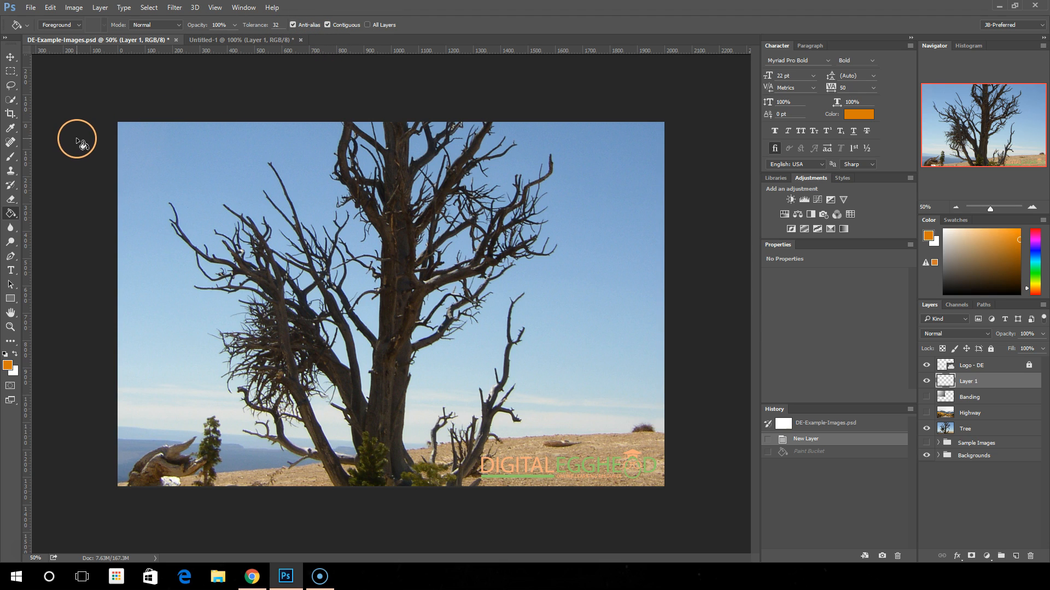
click(976, 428)
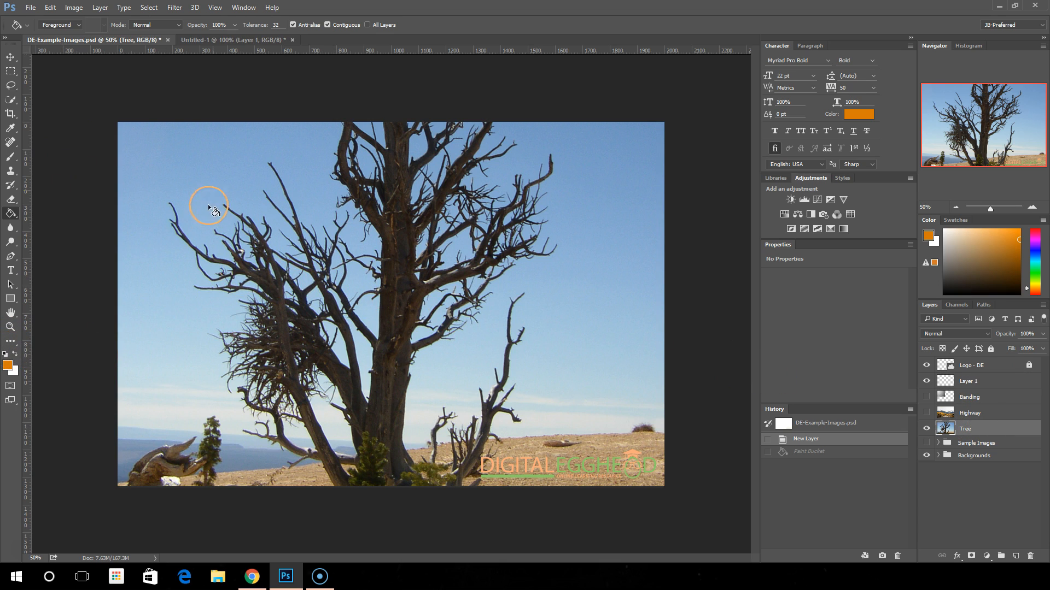
click(143, 137)
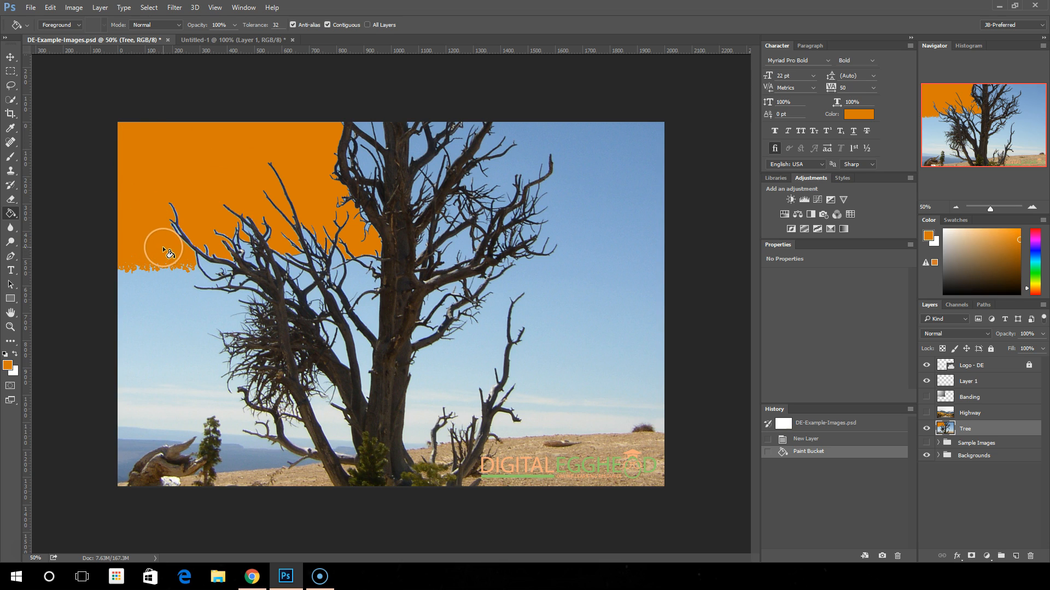
click(814, 438)
Fill the Tree layer's upper-left sky with orange at tolerance 60 and undo the fill.
click(262, 26)
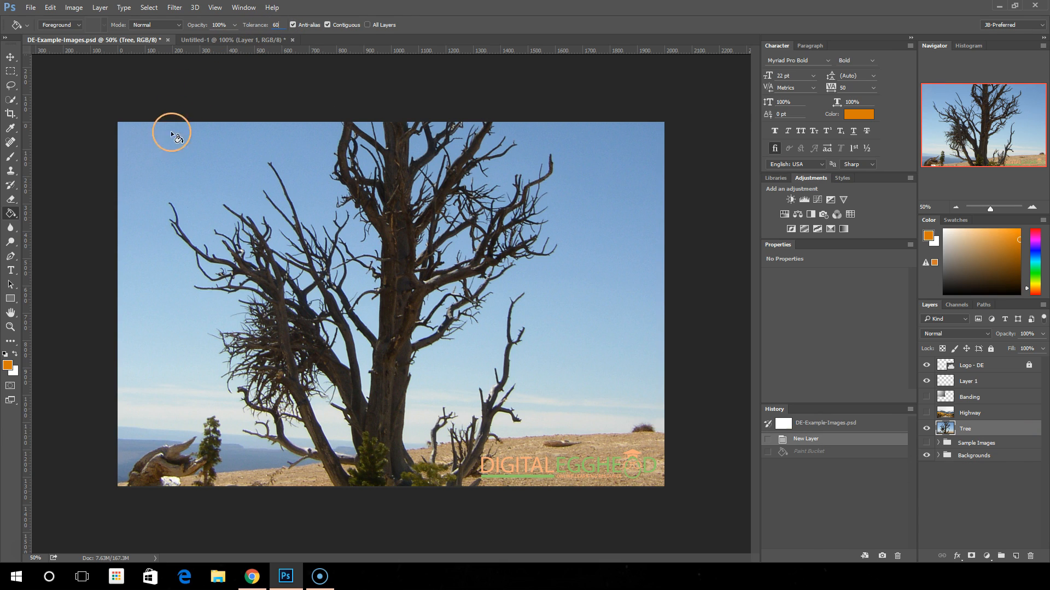
click(140, 141)
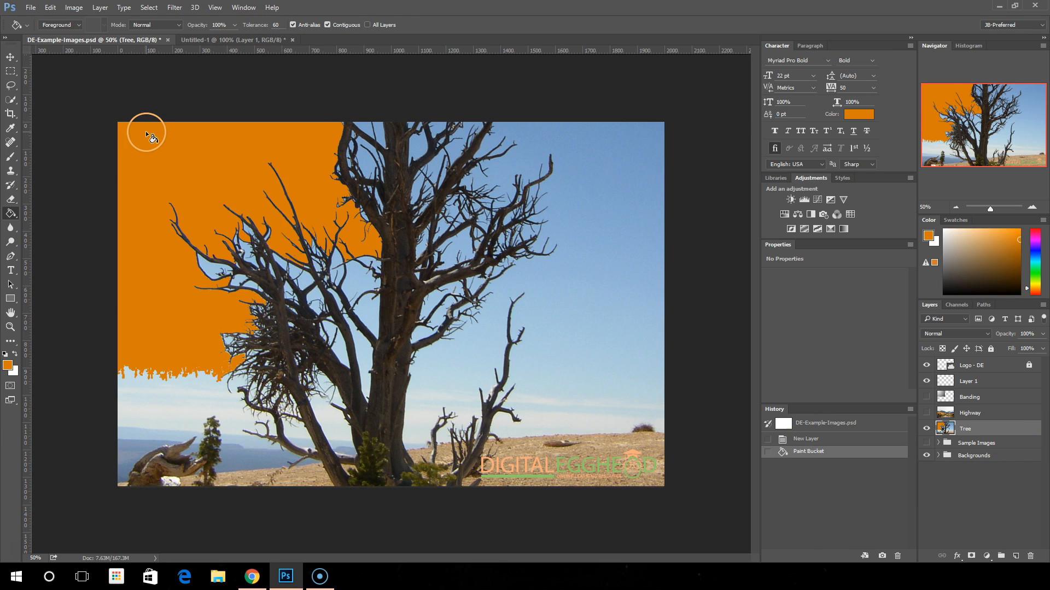
click(823, 440)
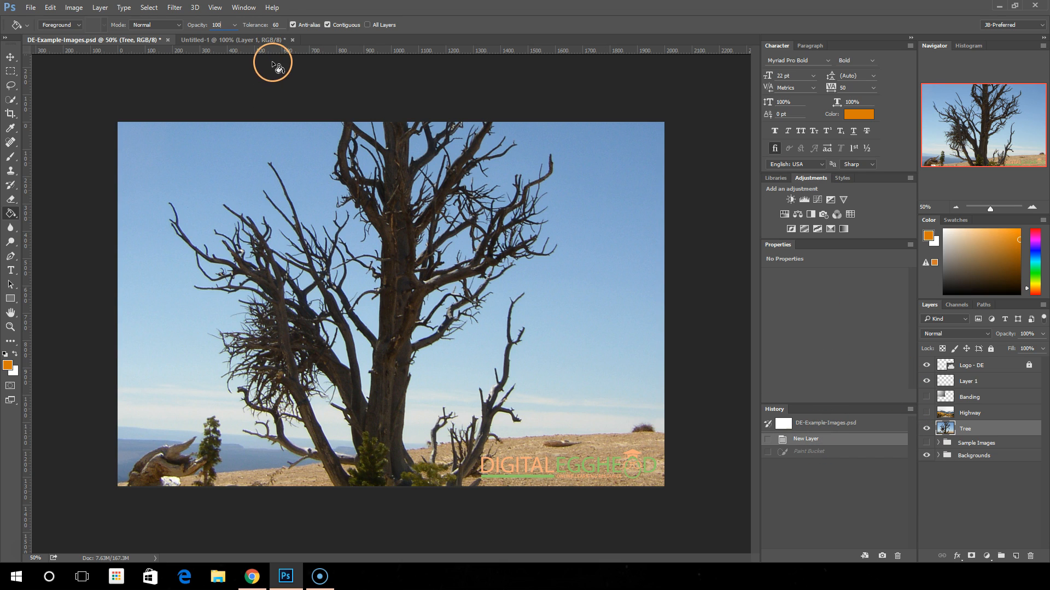
Fill the Tree layer's upper-left sky with orange at tolerance 20 and undo the fill.
click(256, 23)
text(20)
click(138, 142)
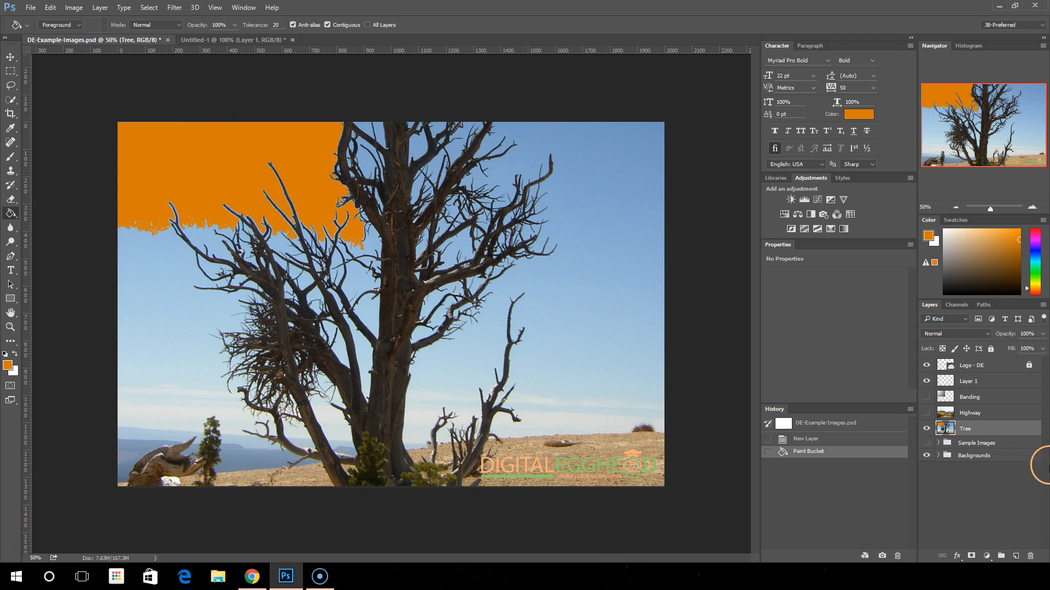
click(835, 438)
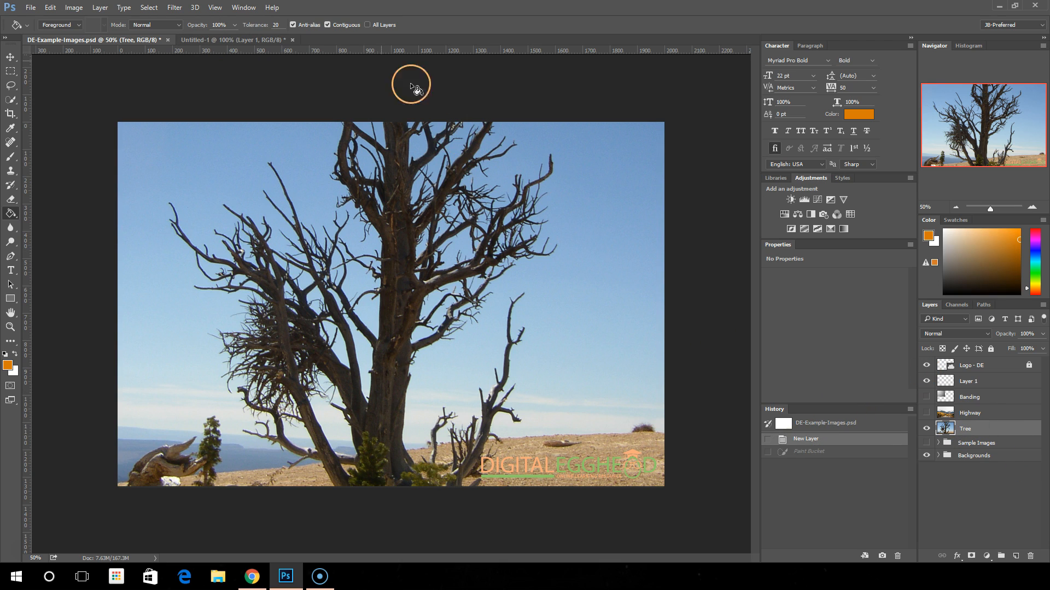
Fill two spots in the Tree layer's upper-left sky with orange at tolerance 5 and undo both fills.
double_click(275, 24)
text(5)
click(146, 150)
click(159, 150)
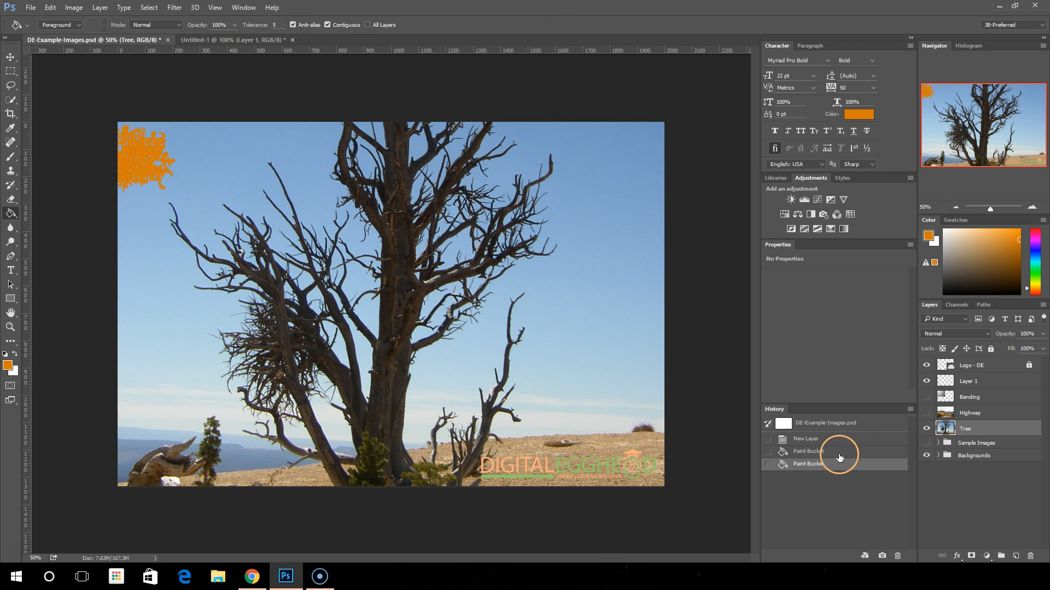
click(813, 439)
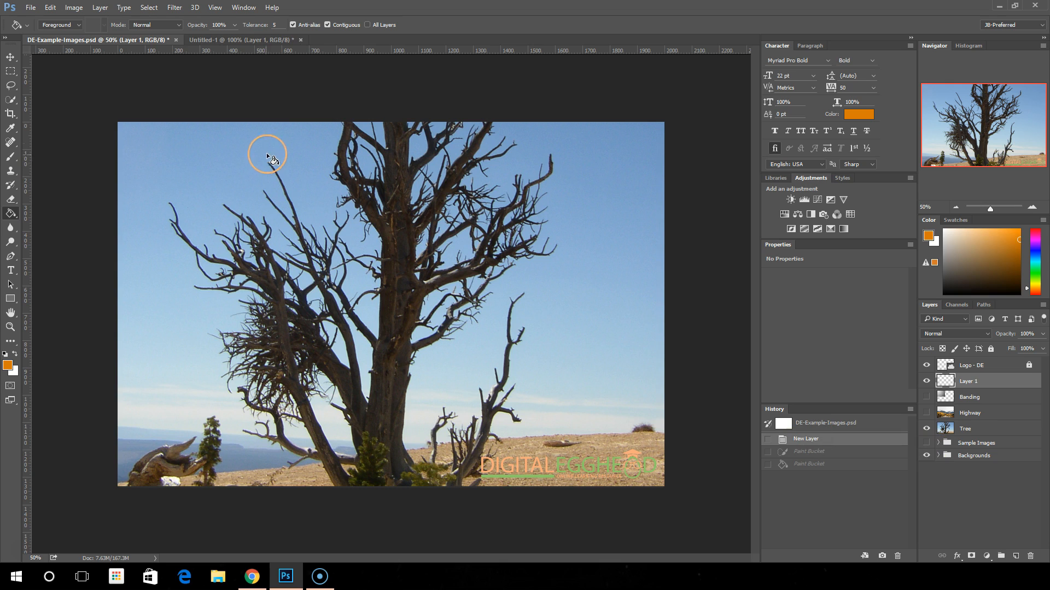
Set the tolerance to 50, fill the Tree layer's upper-left sky with orange with Contiguous on, and undo the fill.
click(259, 25)
text(50)
click(972, 431)
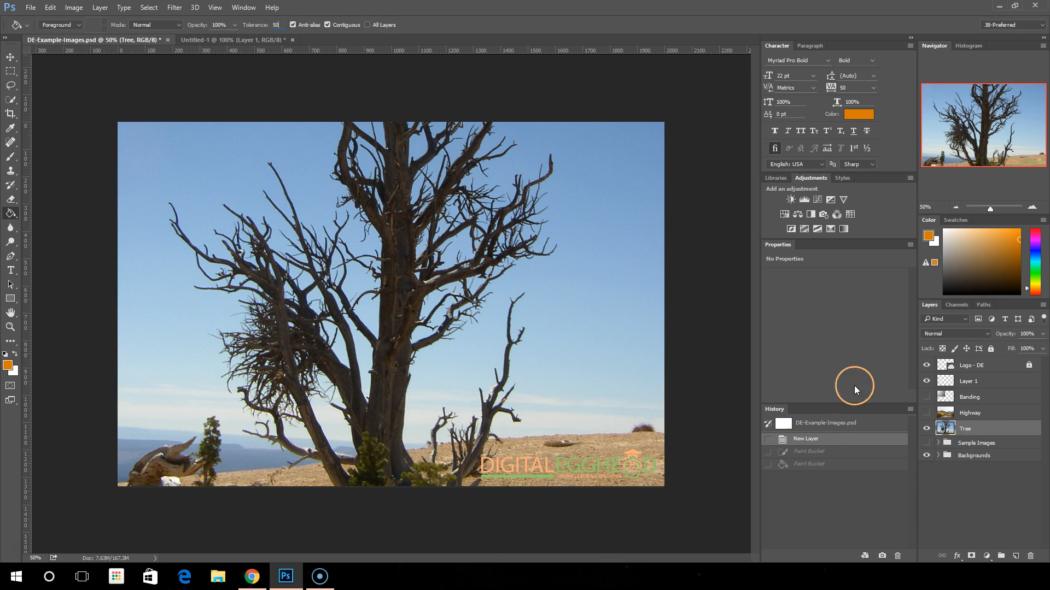
click(269, 147)
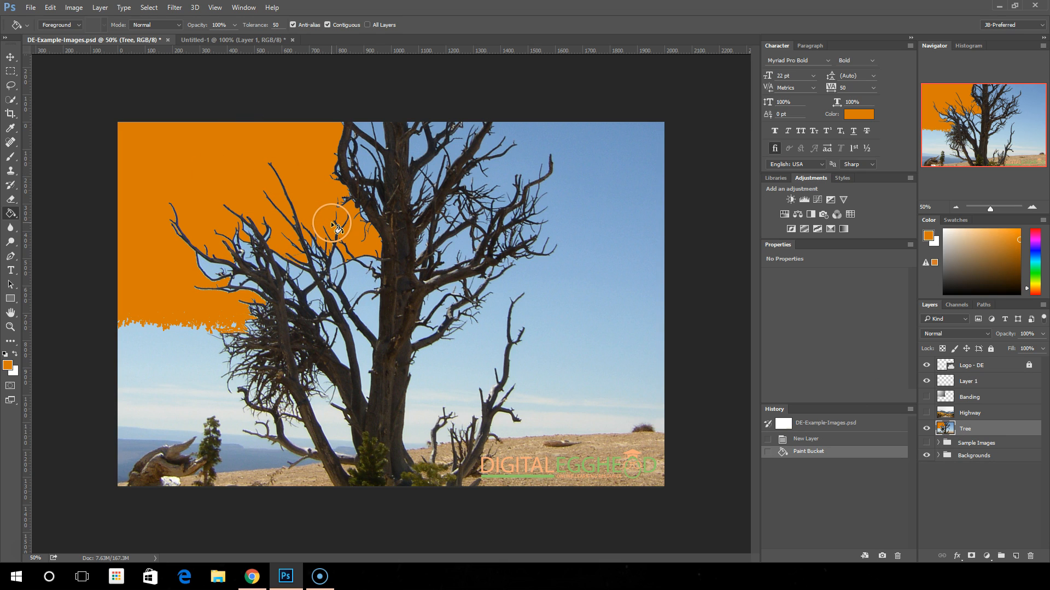
click(819, 439)
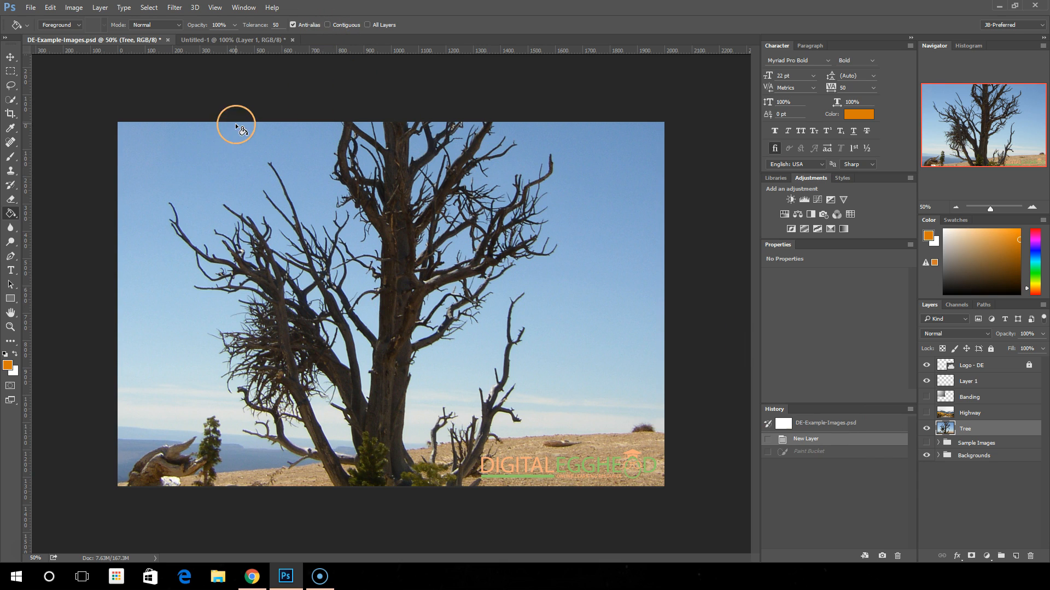
Fill the Tree layer's sky with orange with Contiguous turned off and undo the fill.
click(253, 160)
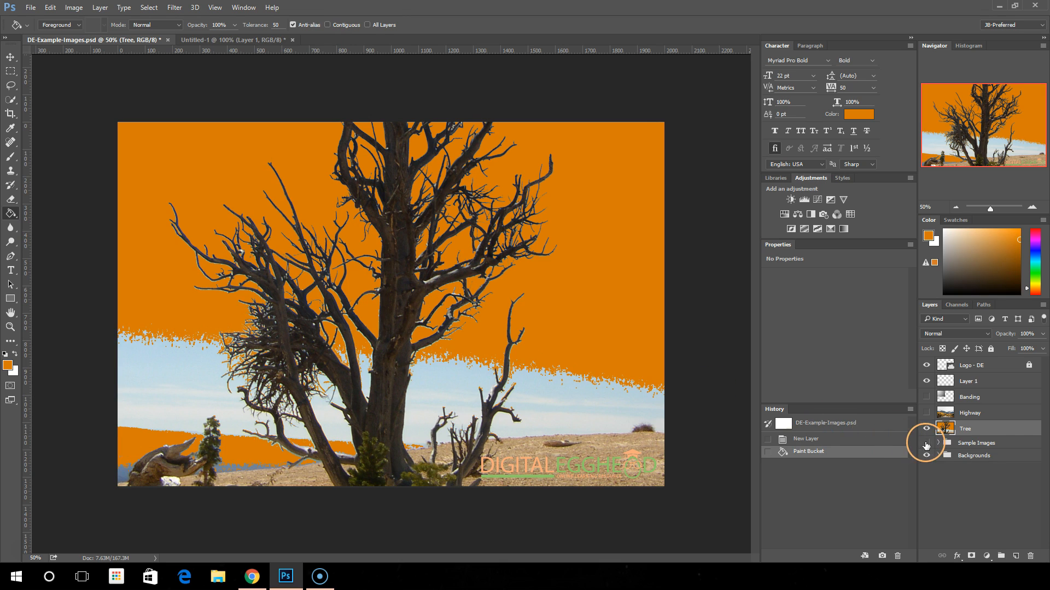
click(864, 438)
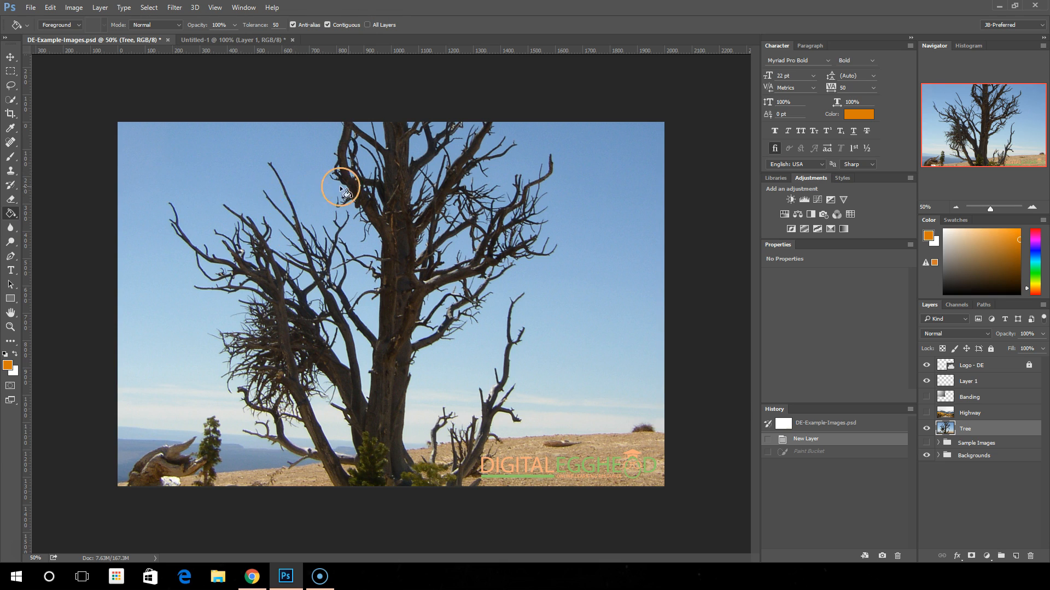
Show the Highway layer to examine its sky and mountains, and hide it again.
click(926, 413)
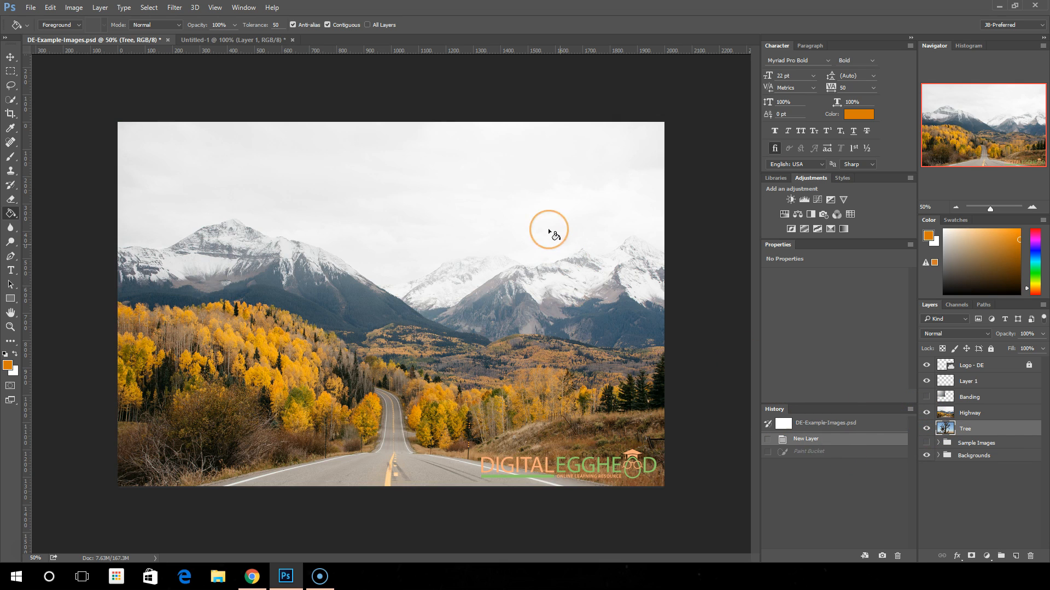
click(926, 413)
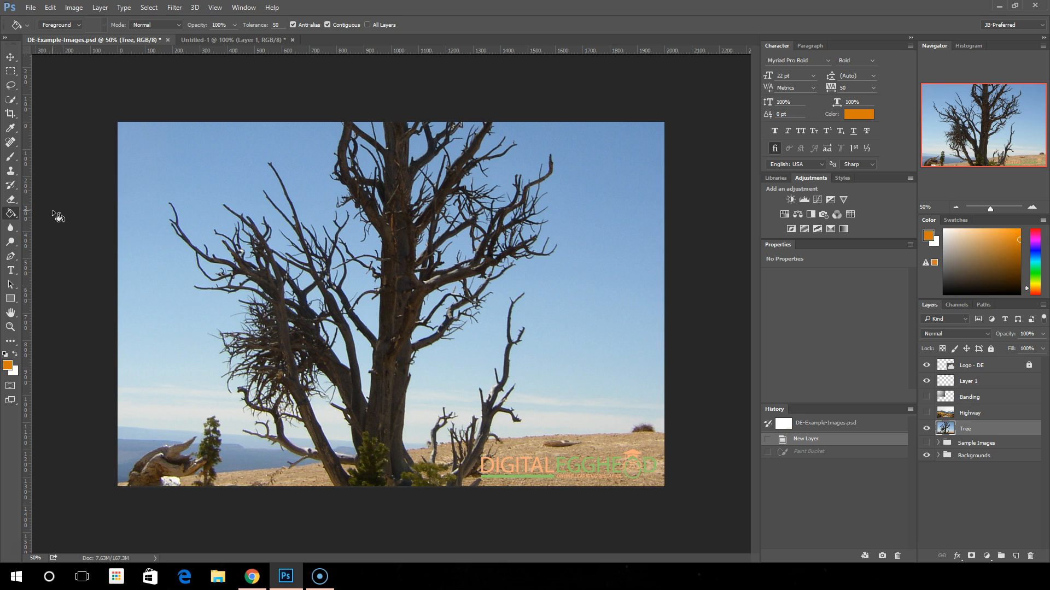
Switch to the Gradient tool and make Layer 1 the active layer with the Tree layer hidden.
right_click(10, 214)
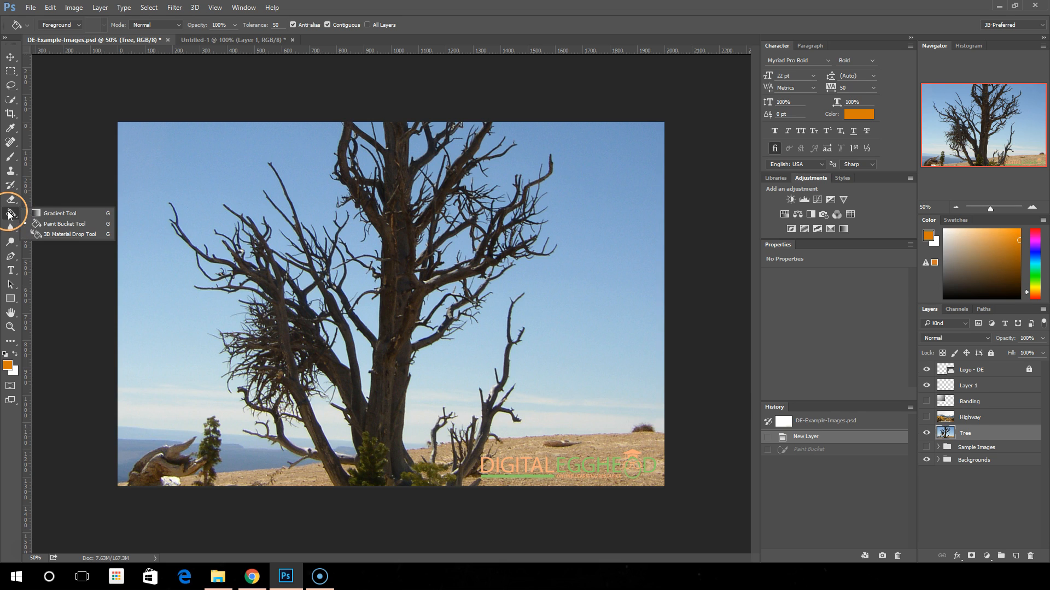
click(61, 215)
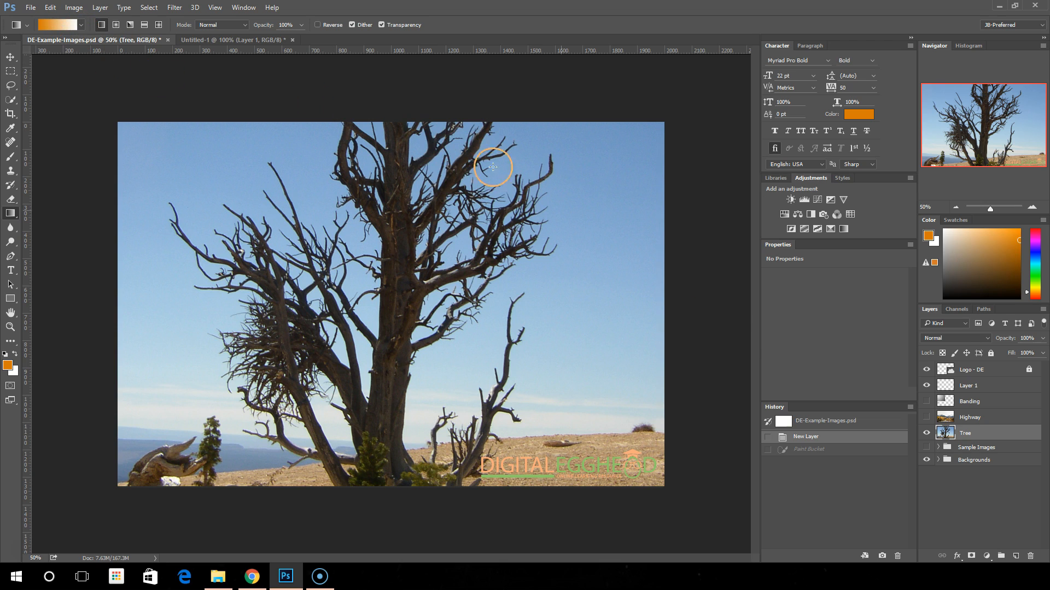
click(927, 434)
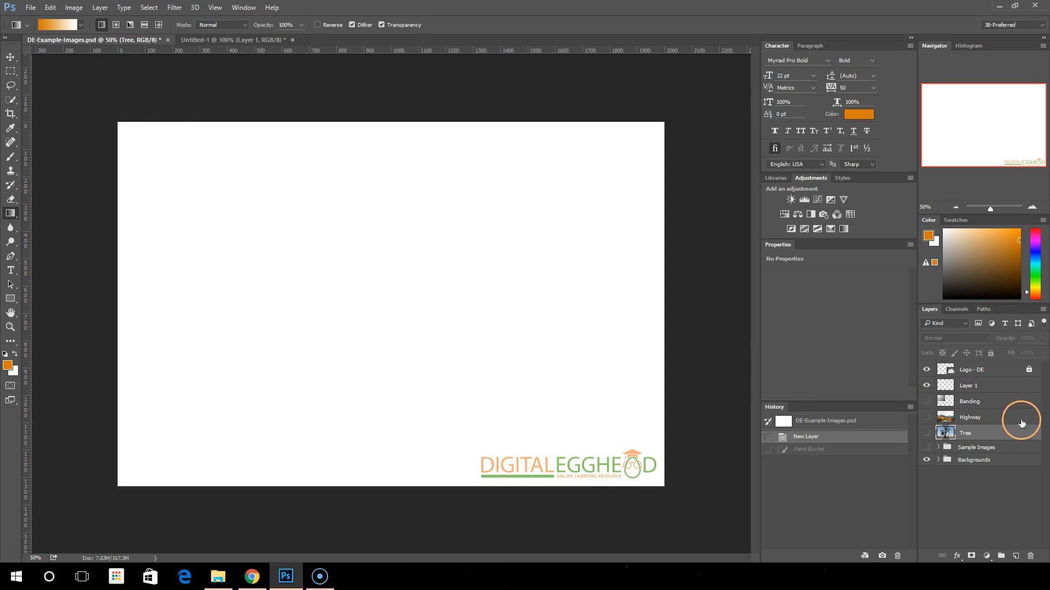
click(999, 386)
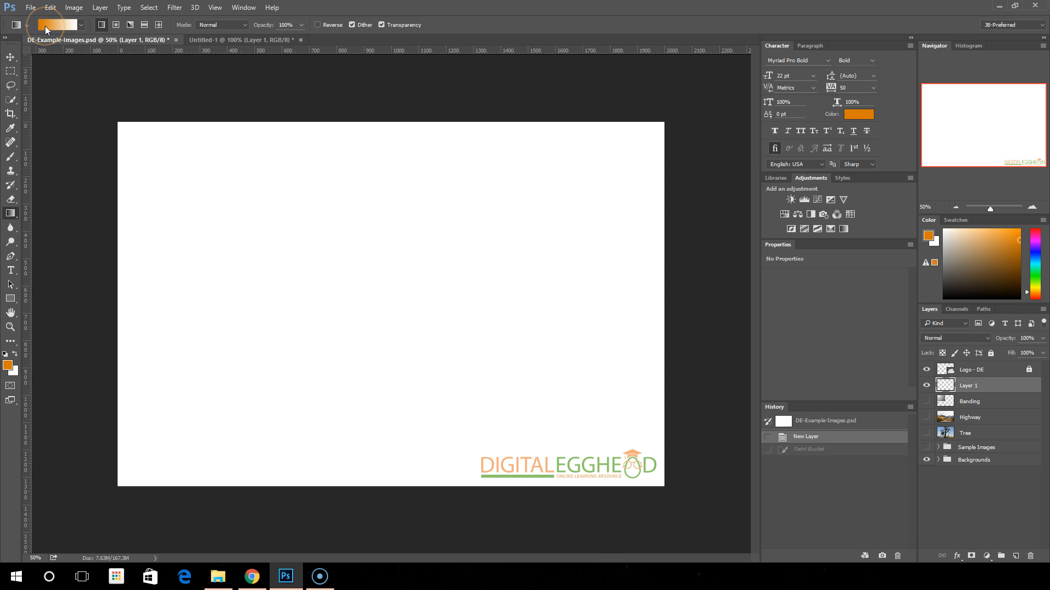
Set the foreground color to red, hex d60202.
click(10, 366)
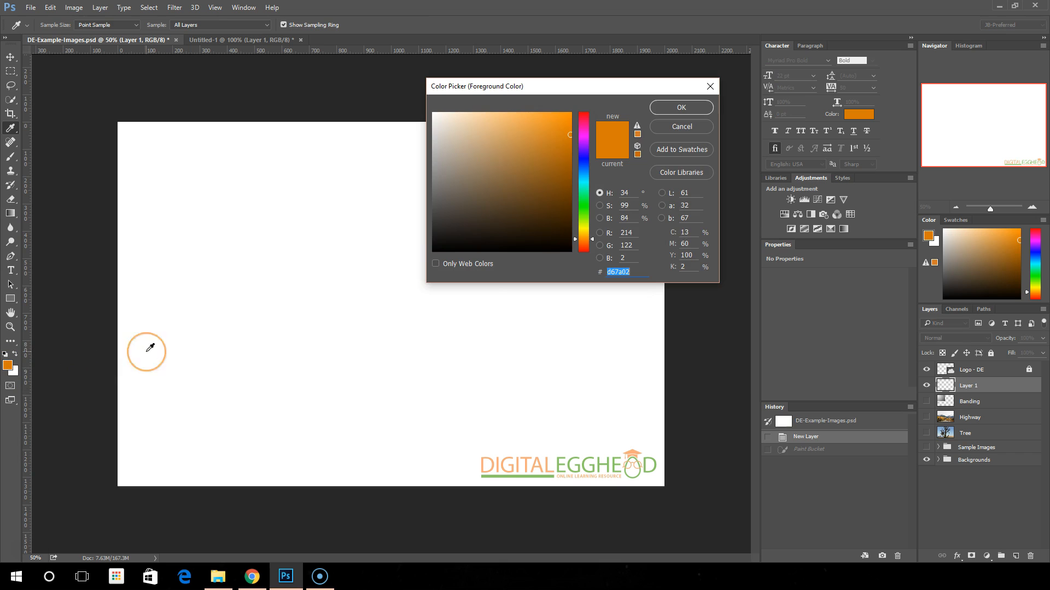
click(586, 203)
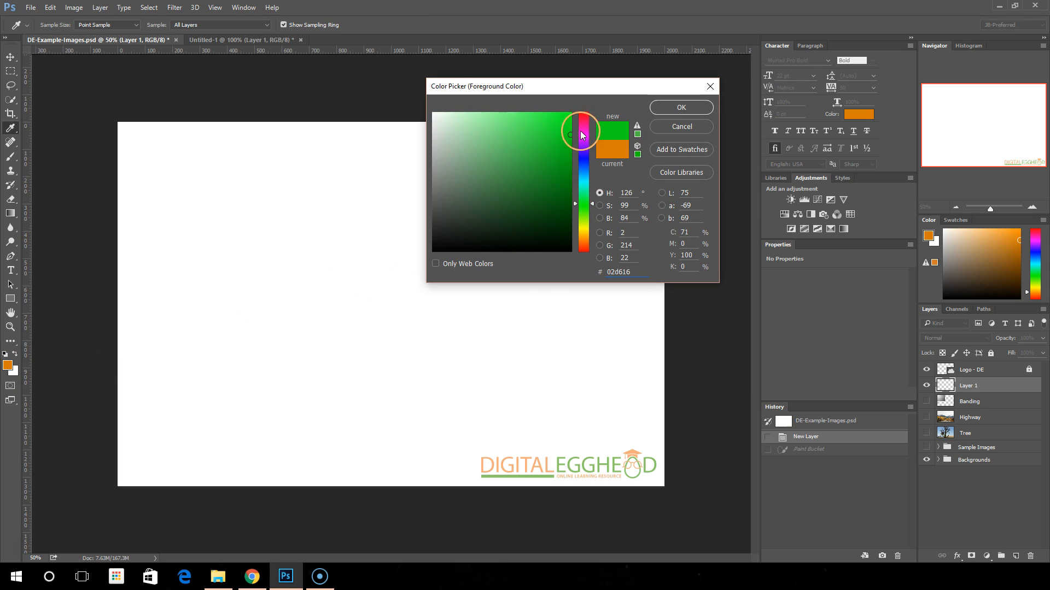
click(584, 119)
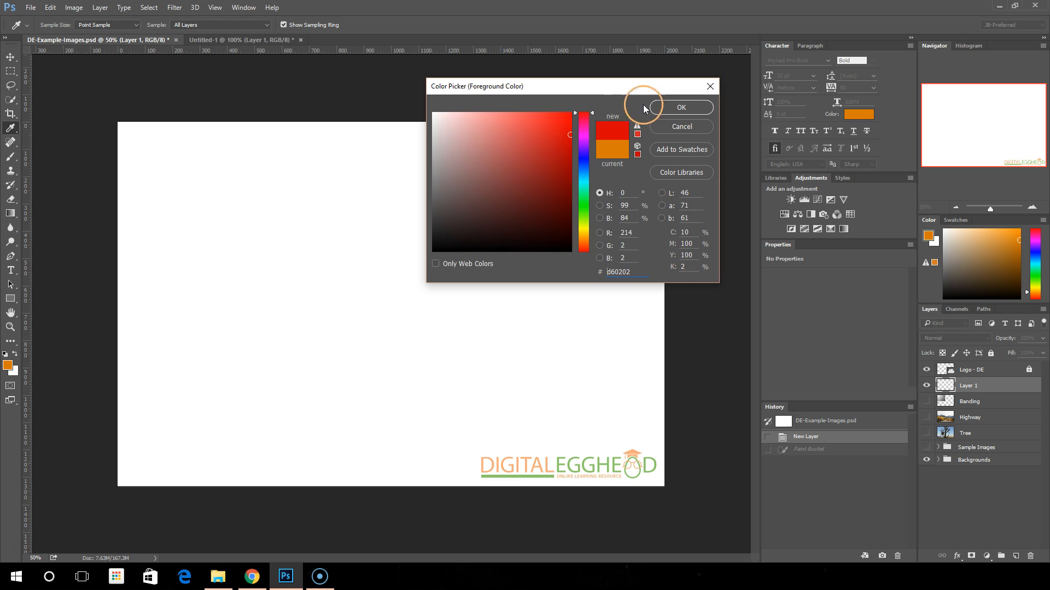
click(677, 109)
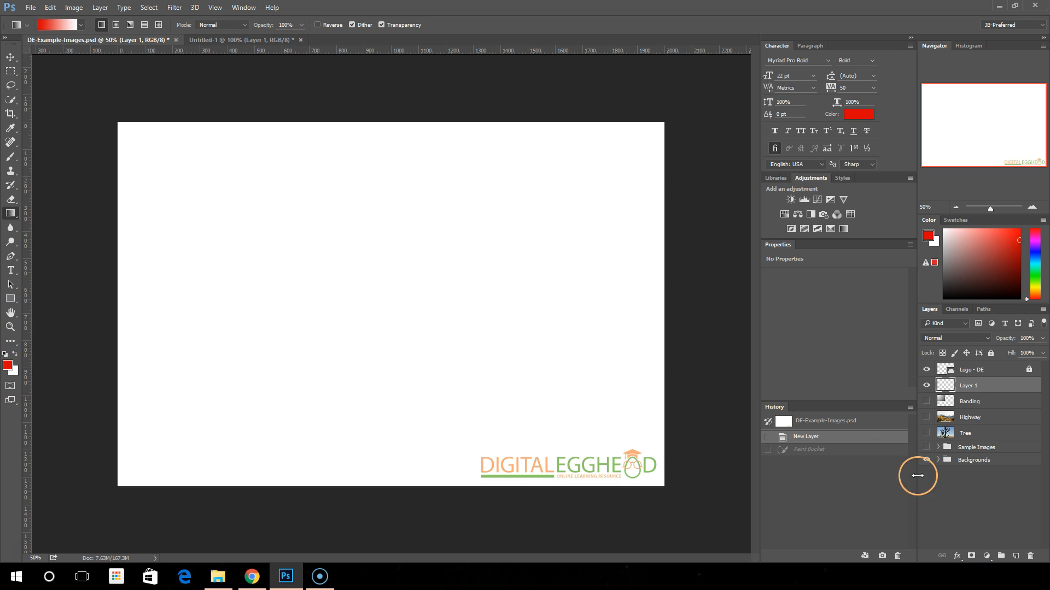
Set the foreground color to green, hex 02d616.
click(8, 367)
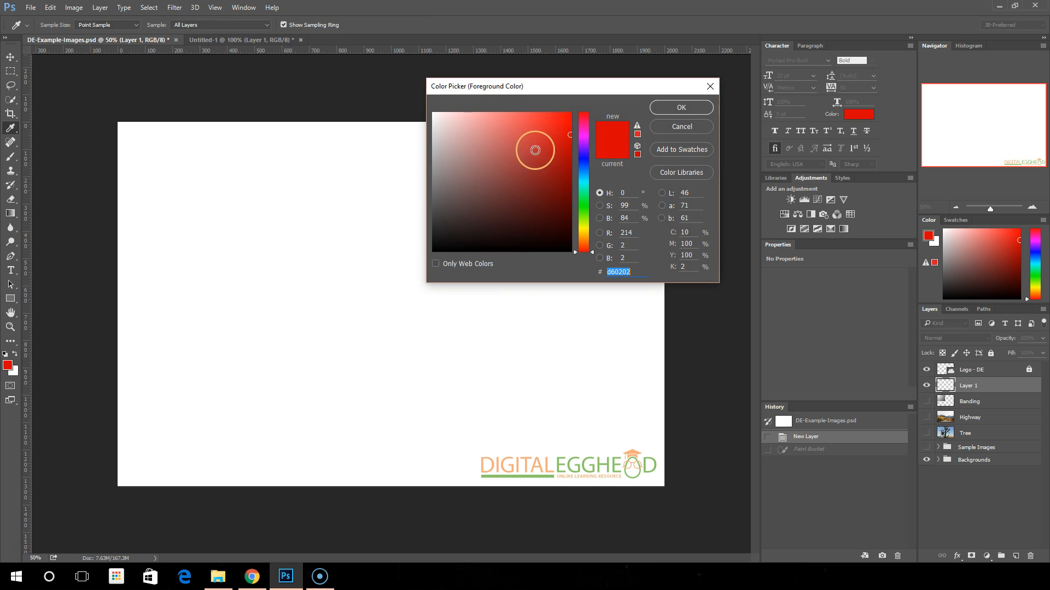
drag(586, 227, 586, 204)
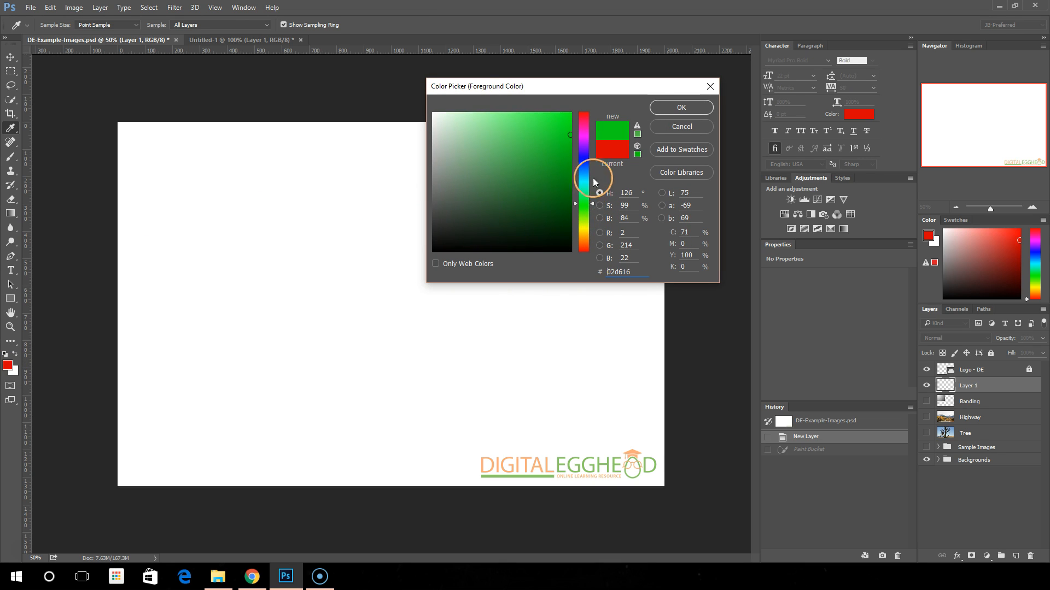
key(g)
click(680, 106)
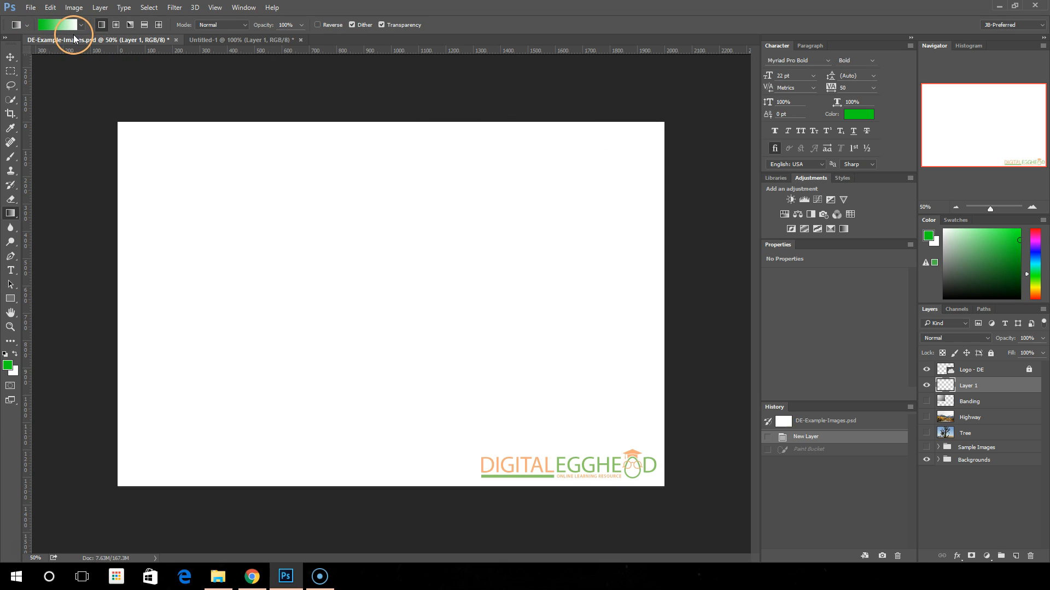
Set the background color to a yellow-green, hex c9e030, and return to the Gradient tool.
click(13, 371)
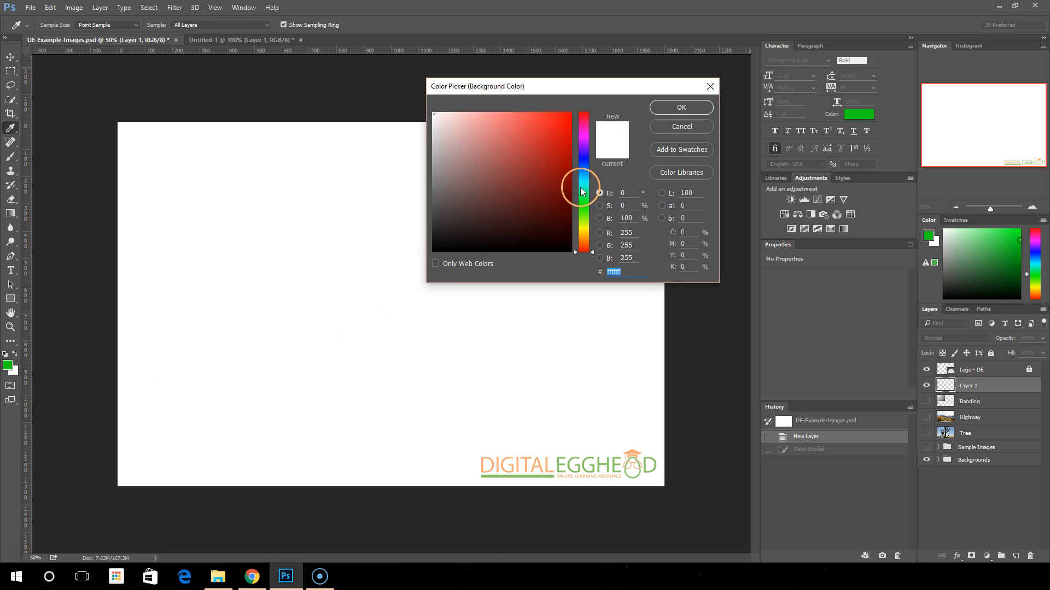
click(584, 226)
click(684, 109)
click(16, 374)
drag(543, 183, 541, 129)
click(674, 107)
key(g)
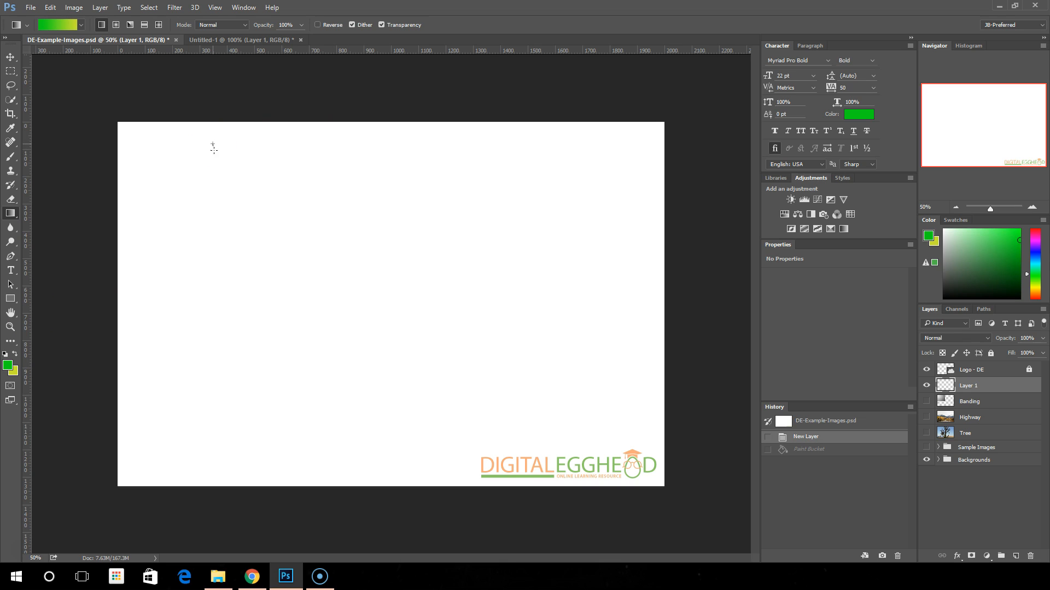
Try a short diagonal and a longer upward green-to-yellow linear gradient on Layer 1, undoing each one.
drag(217, 156, 286, 228)
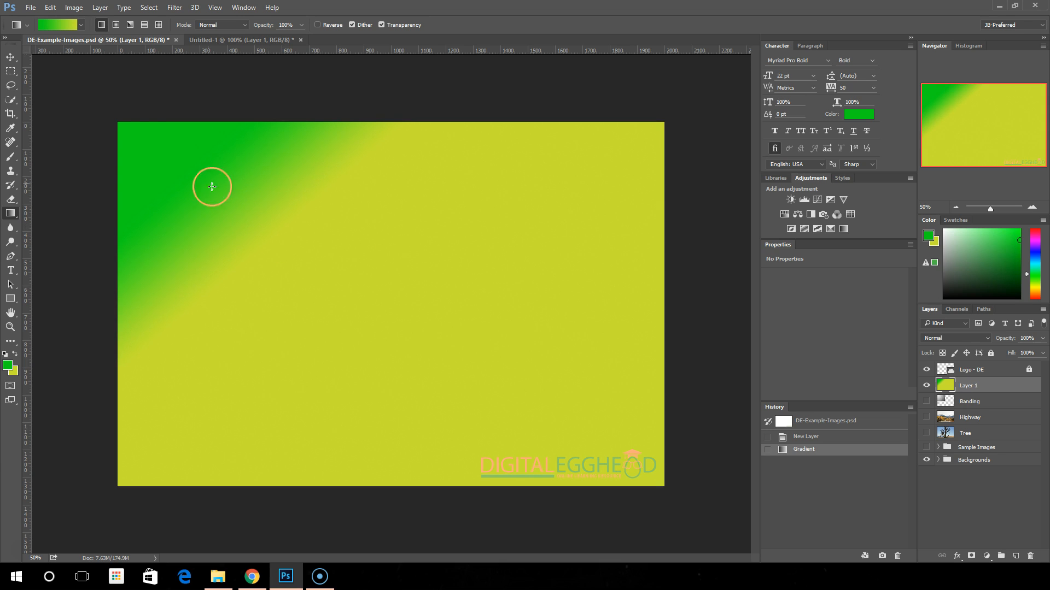
click(808, 437)
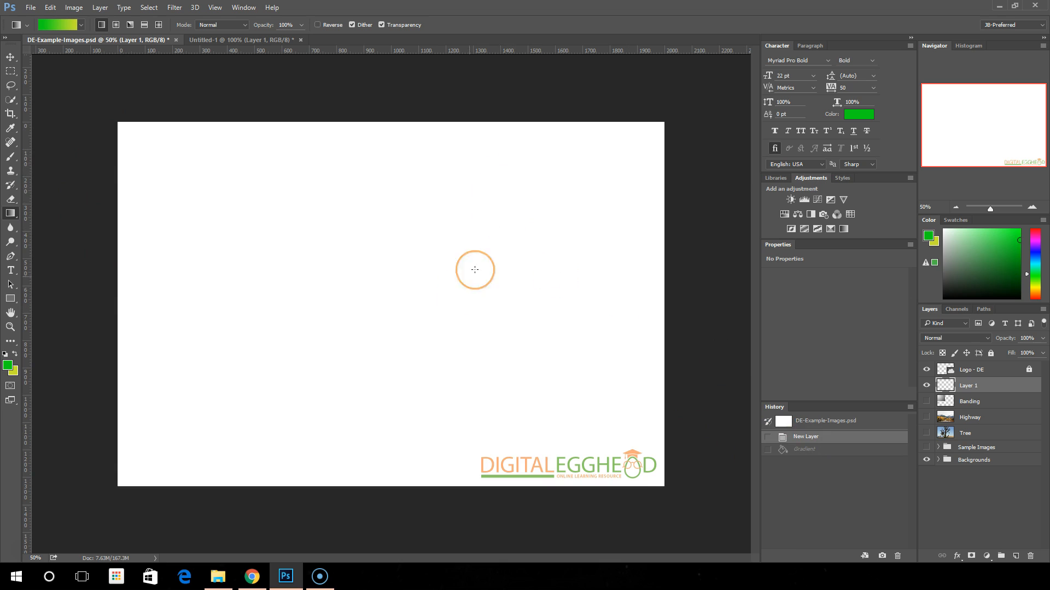
drag(361, 399, 431, 192)
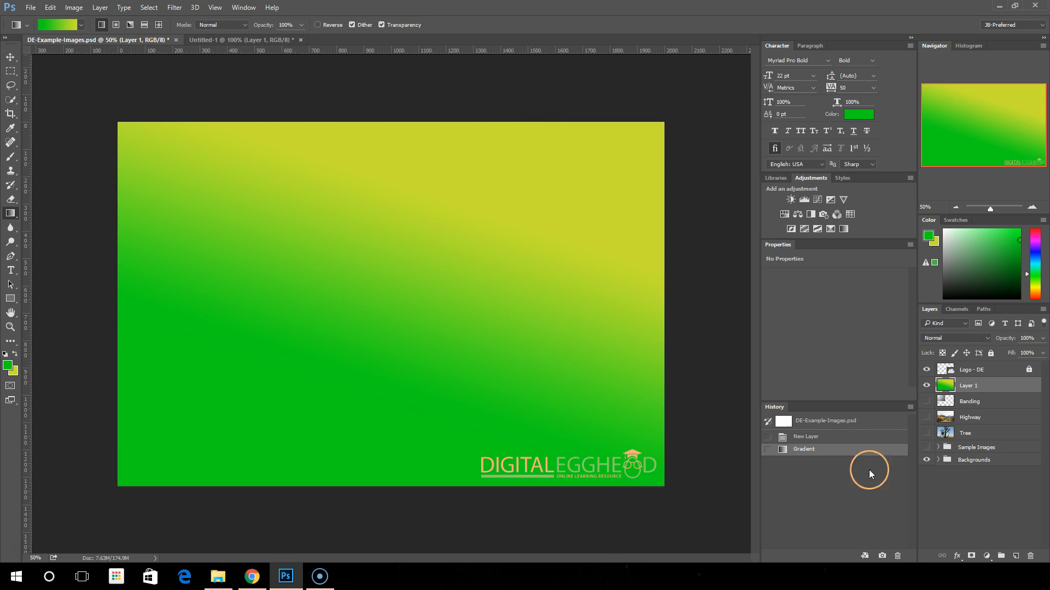
click(839, 437)
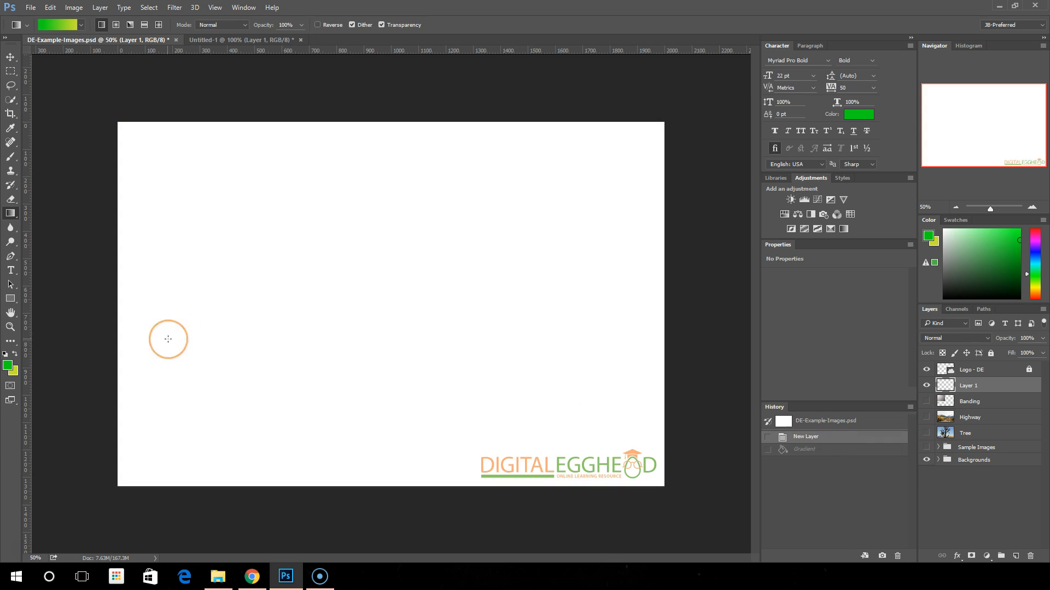
Set the foreground color to a bright orange, hex eea71e.
click(10, 367)
click(581, 235)
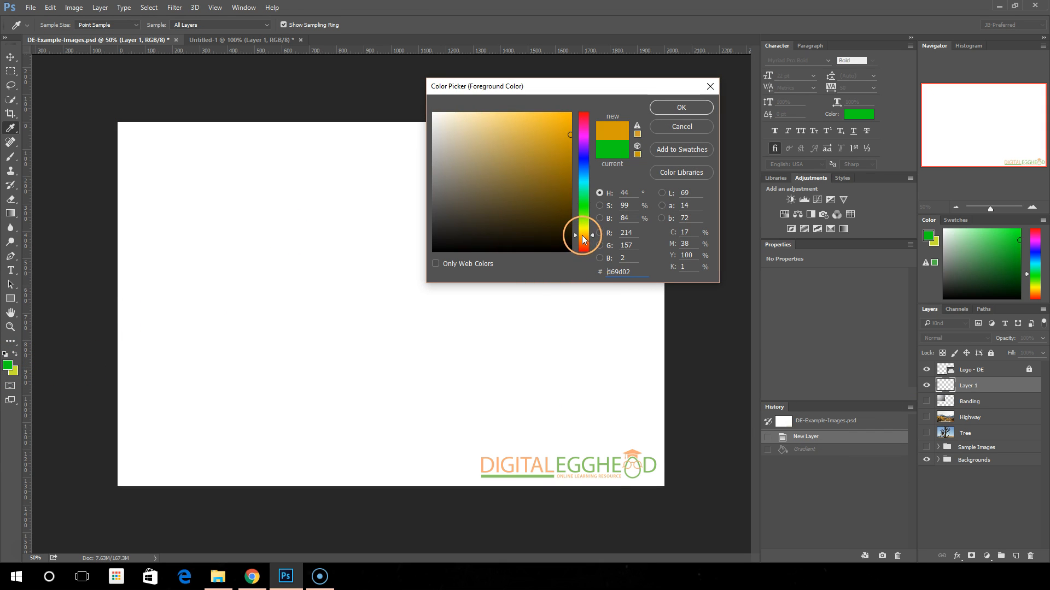
drag(561, 142, 566, 137)
drag(586, 209, 586, 238)
drag(533, 167, 548, 156)
click(585, 238)
click(554, 121)
click(665, 109)
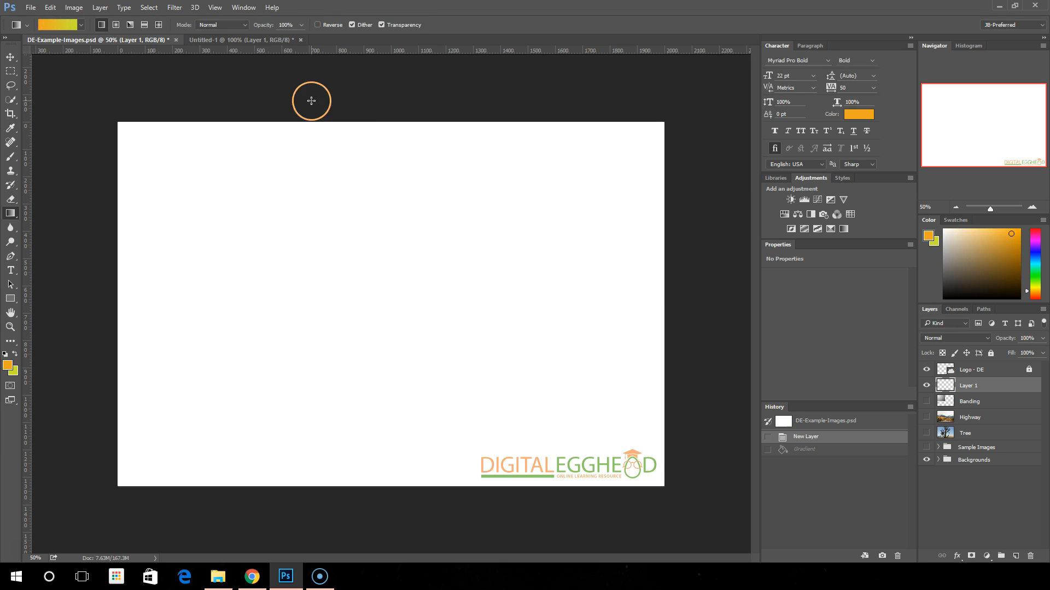
Set the background color to red, draw an upward orange-to-red linear gradient on Layer 1, and undo the gradient.
click(13, 371)
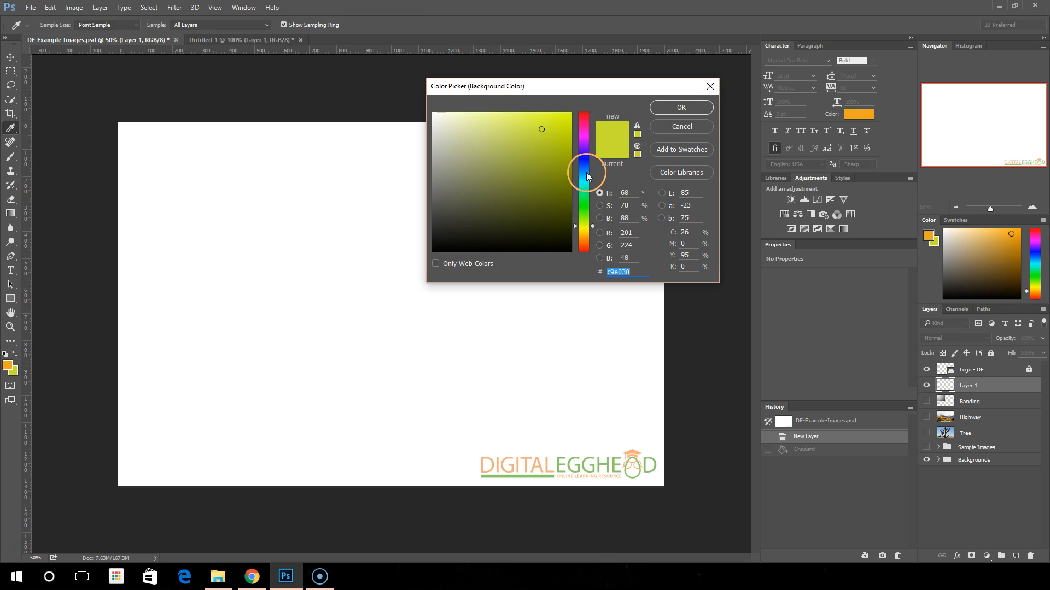
drag(580, 116, 583, 100)
click(663, 107)
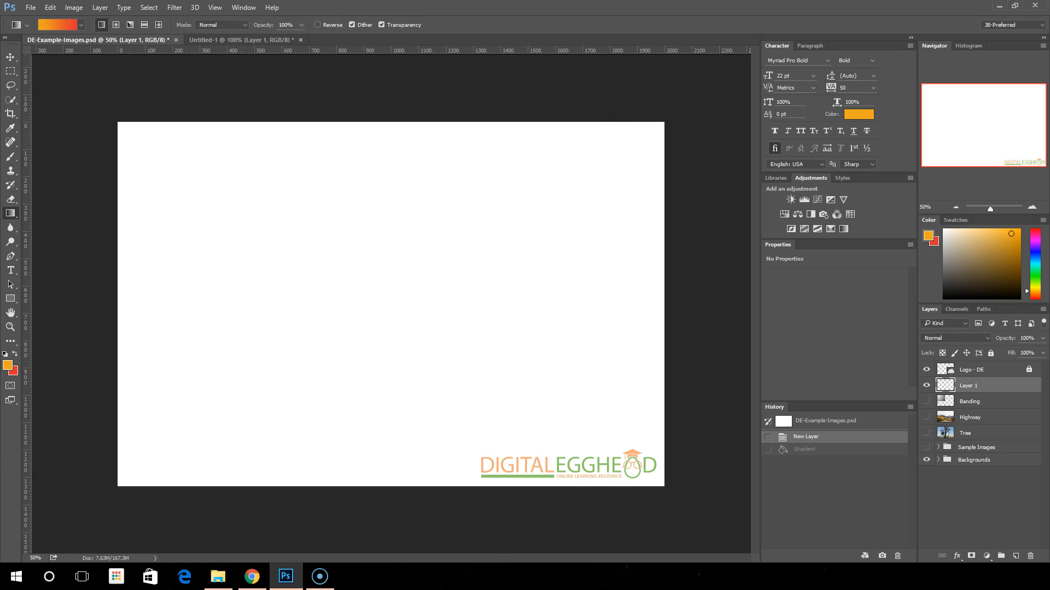
drag(311, 307, 297, 163)
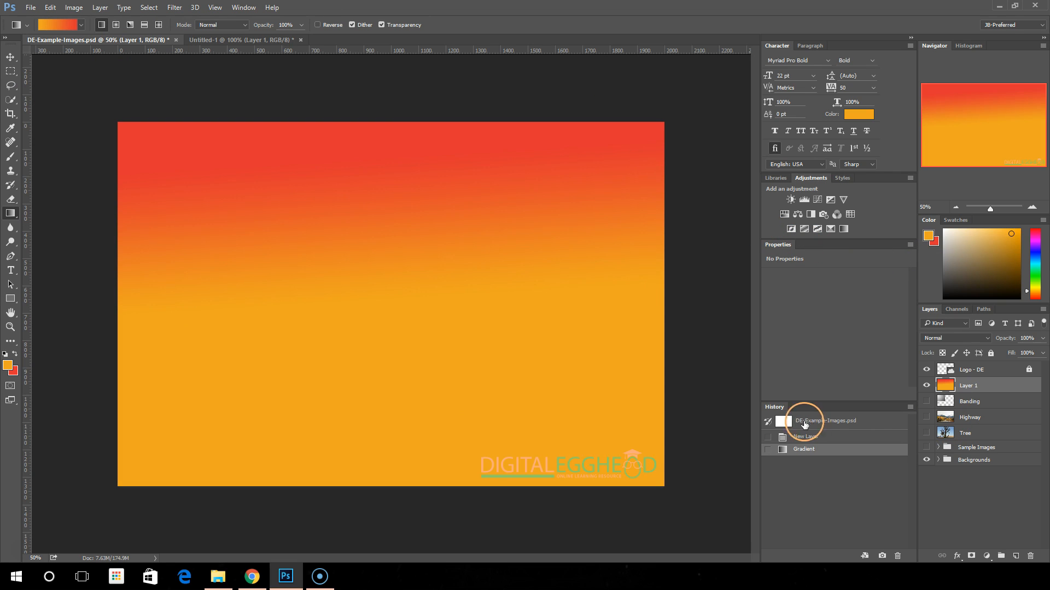
click(820, 438)
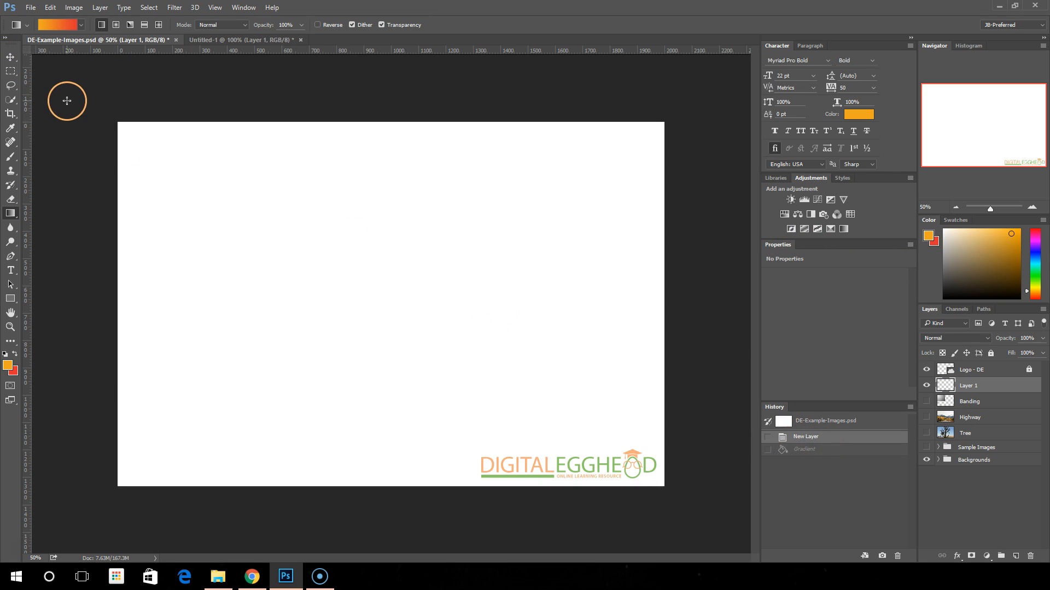
Choose the Violet, Orange preset in the Gradient Editor, draw it downward across Layer 1, and undo the gradient.
click(58, 25)
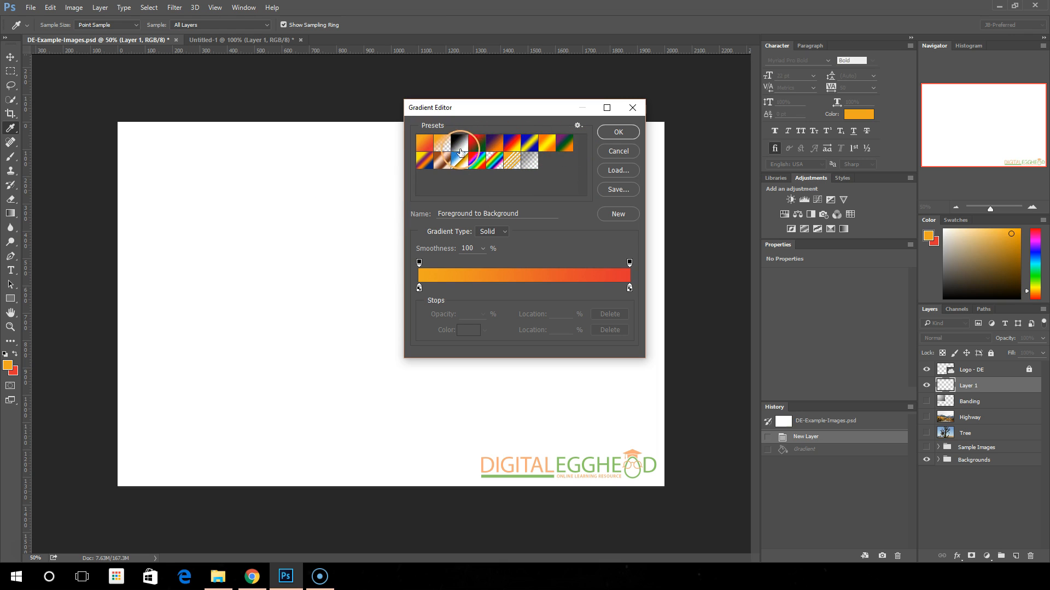
click(495, 148)
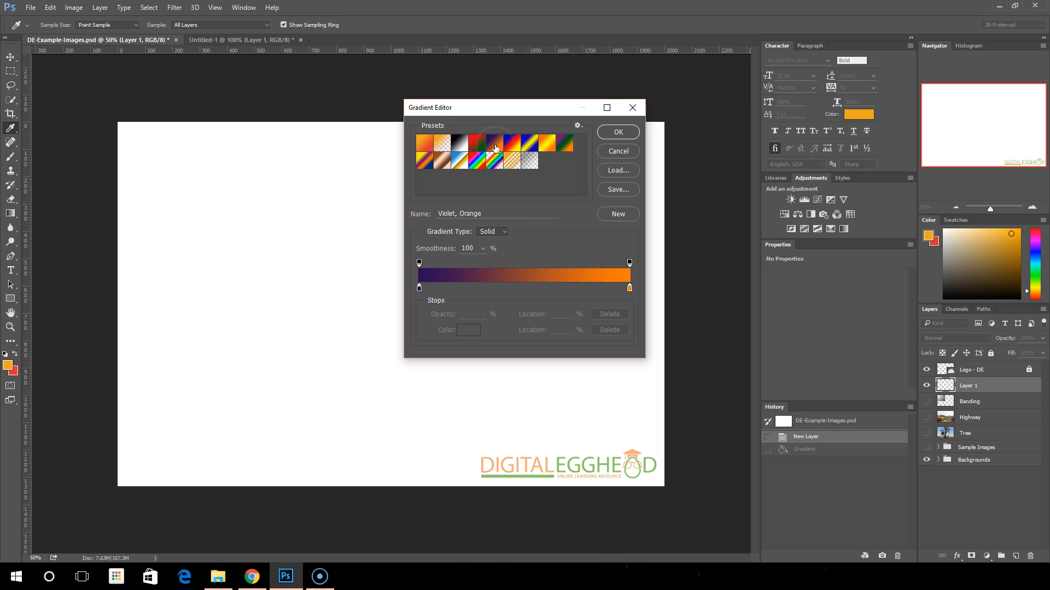
click(618, 132)
drag(320, 154, 359, 304)
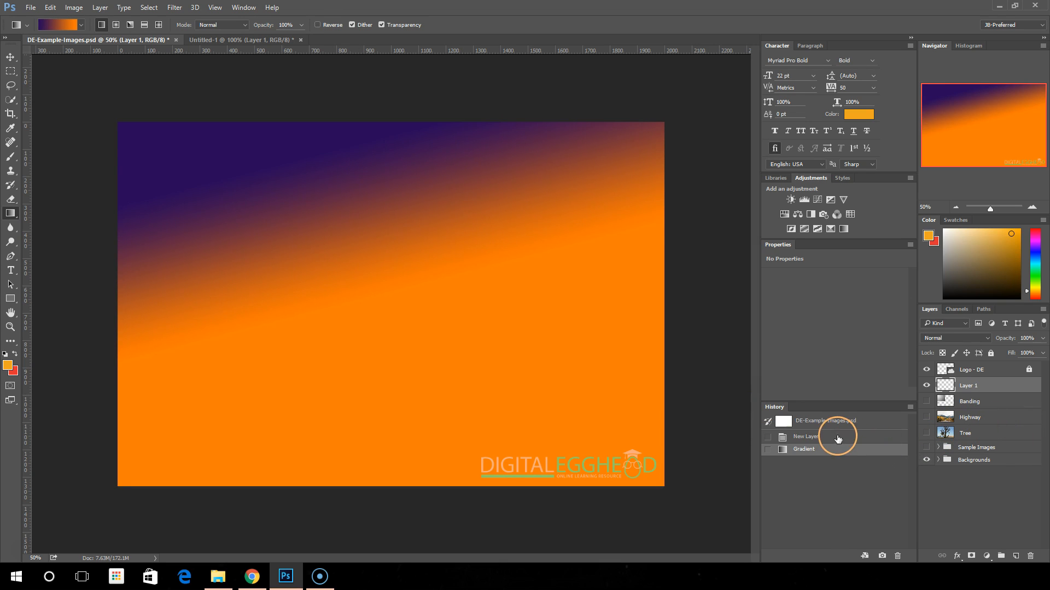
click(836, 436)
Choose the Copper preset in the Gradient Editor, draw it diagonally down across Layer 1, and undo the gradient.
click(50, 28)
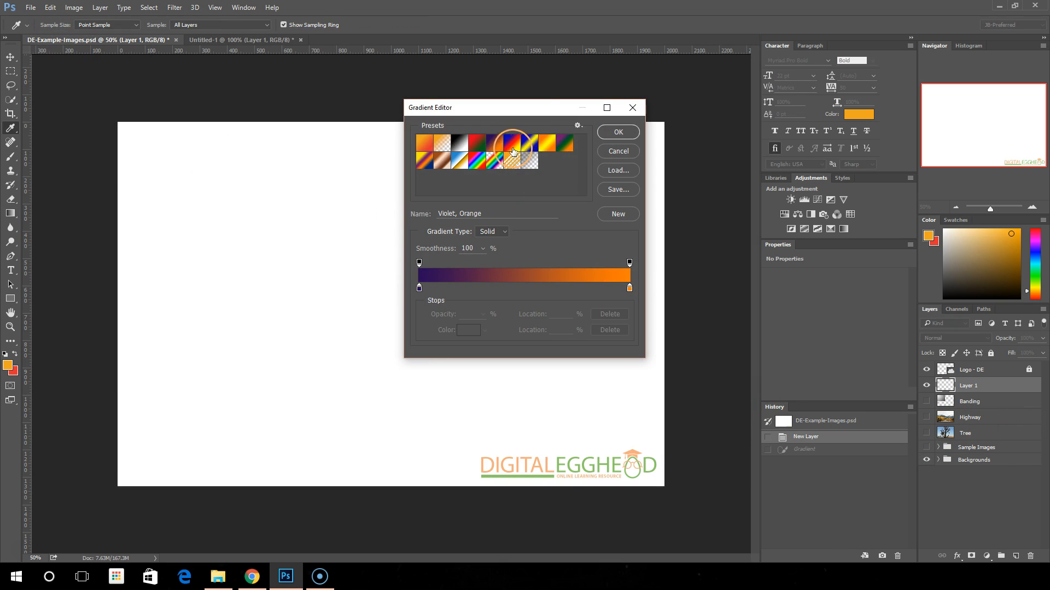
click(441, 160)
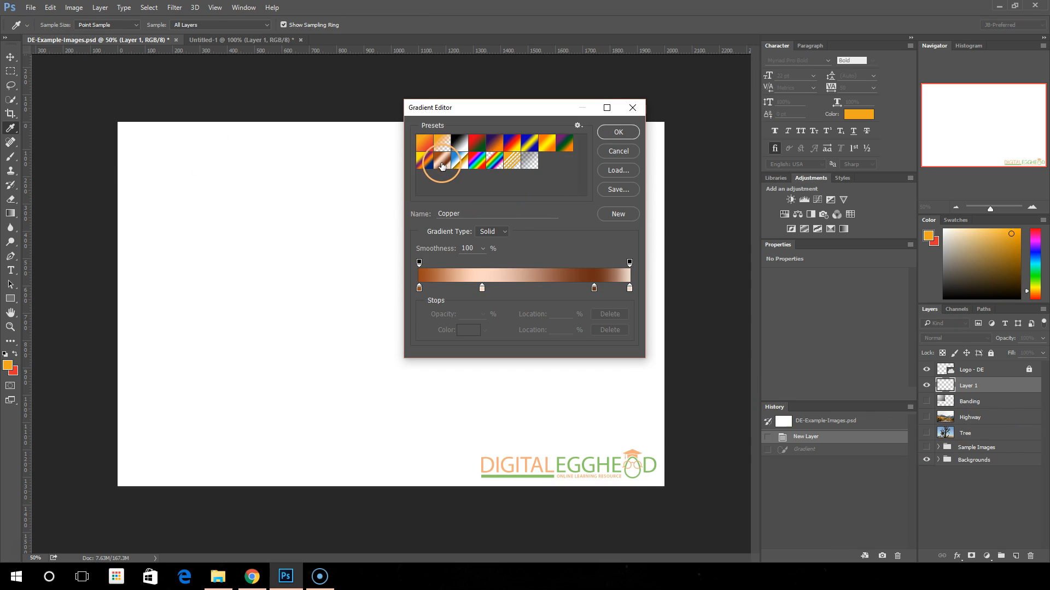
click(617, 132)
drag(270, 164, 406, 422)
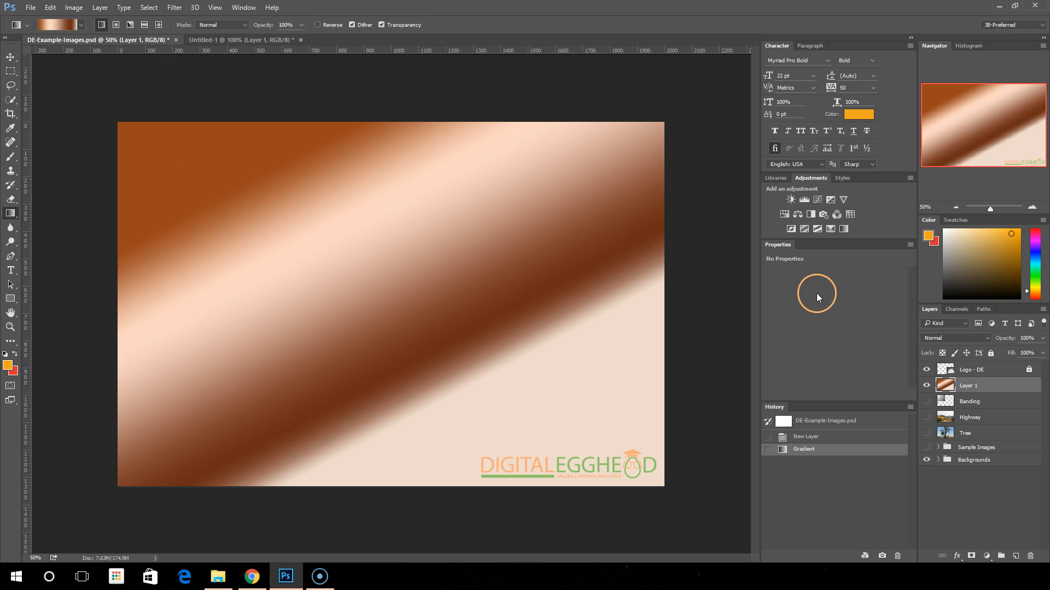
click(826, 438)
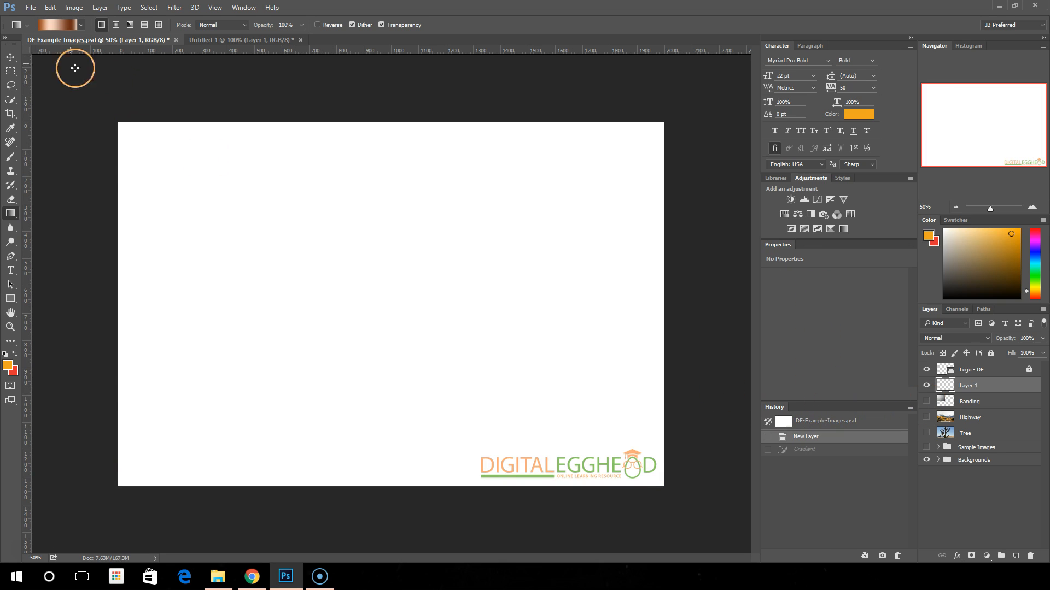
Choose the Orange, Yellow, Orange gradient preset, draw it diagonally down toward the lower left of Layer 1, and undo it.
click(82, 25)
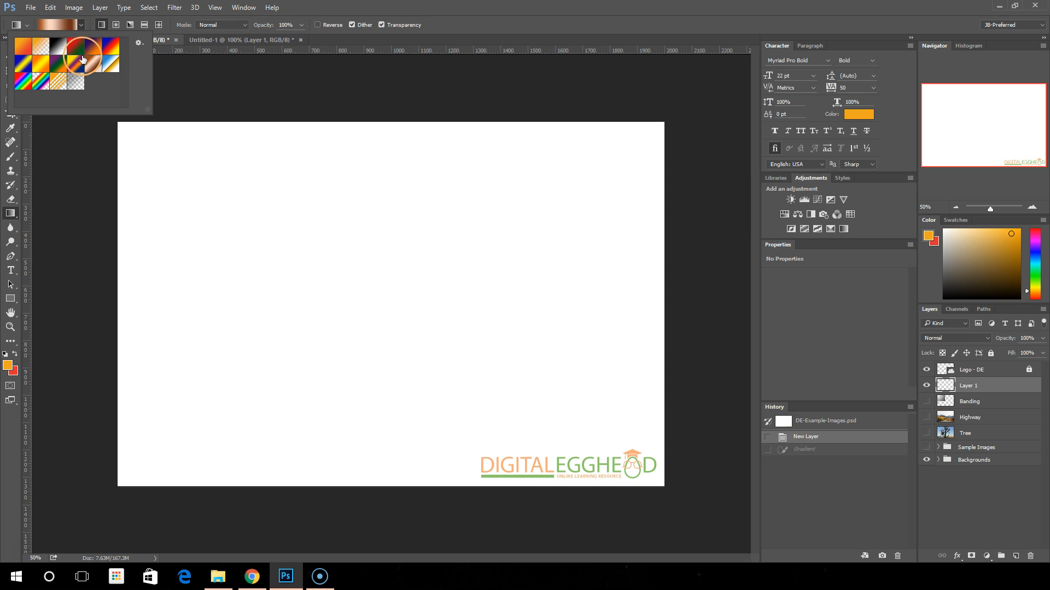
click(40, 63)
drag(488, 217, 341, 350)
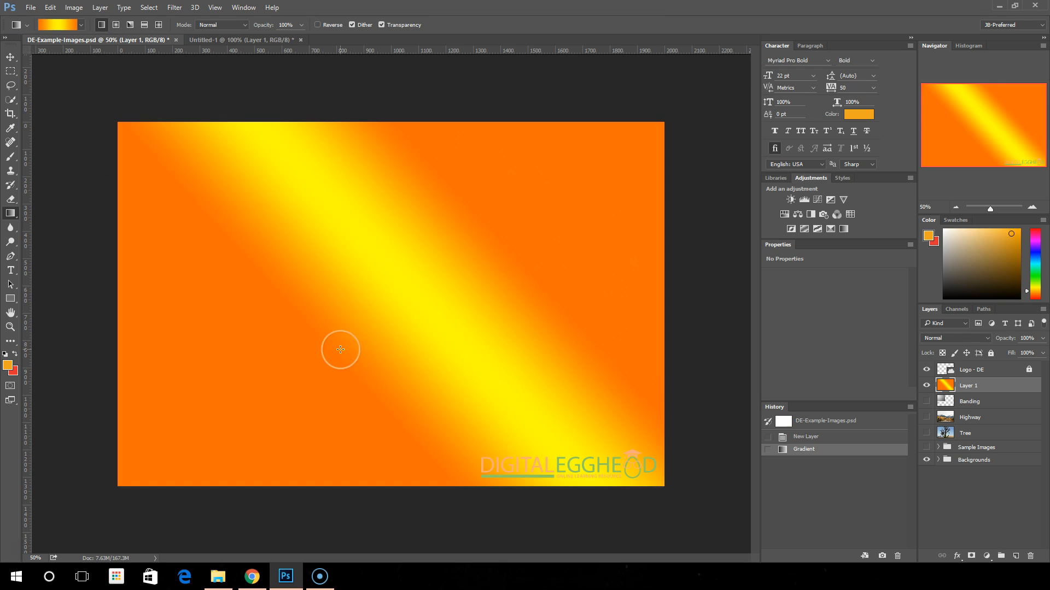
click(805, 437)
Review the gradient types in the Gradient Editor, keep Solid, and load the Foreground to Background preset.
click(55, 24)
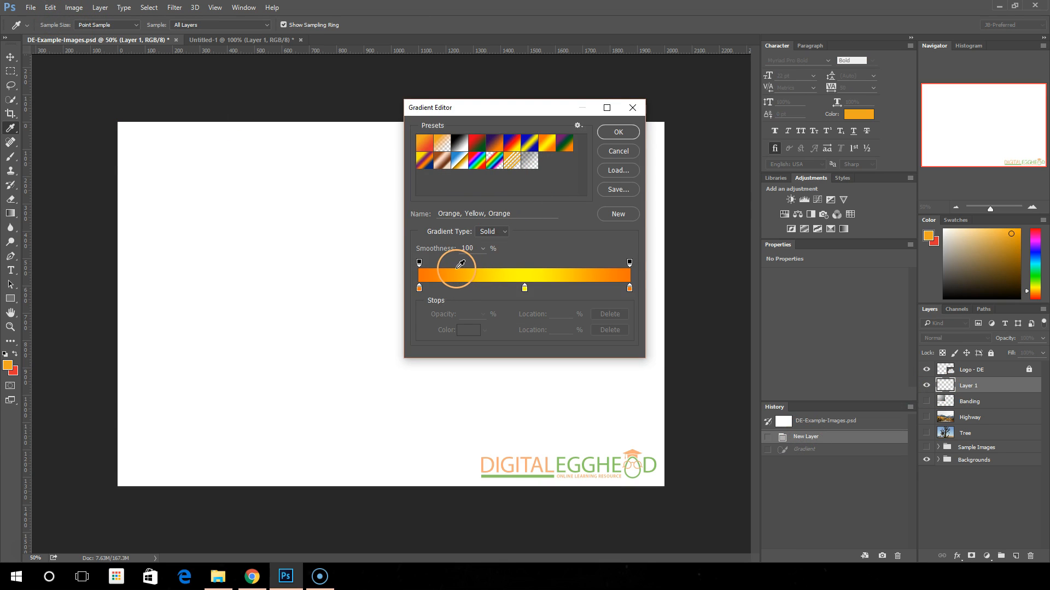
click(505, 232)
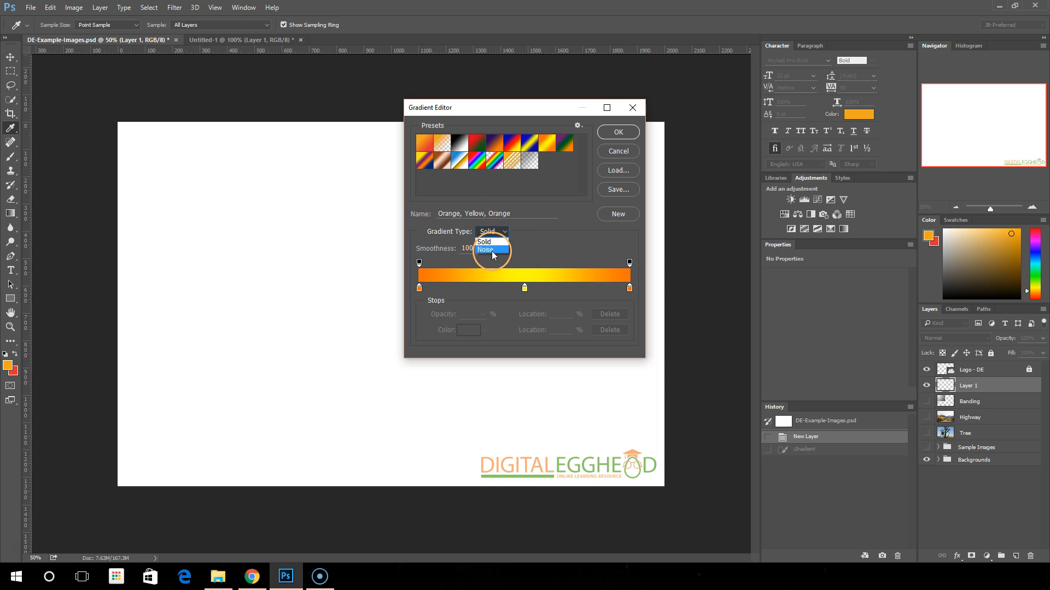
click(542, 231)
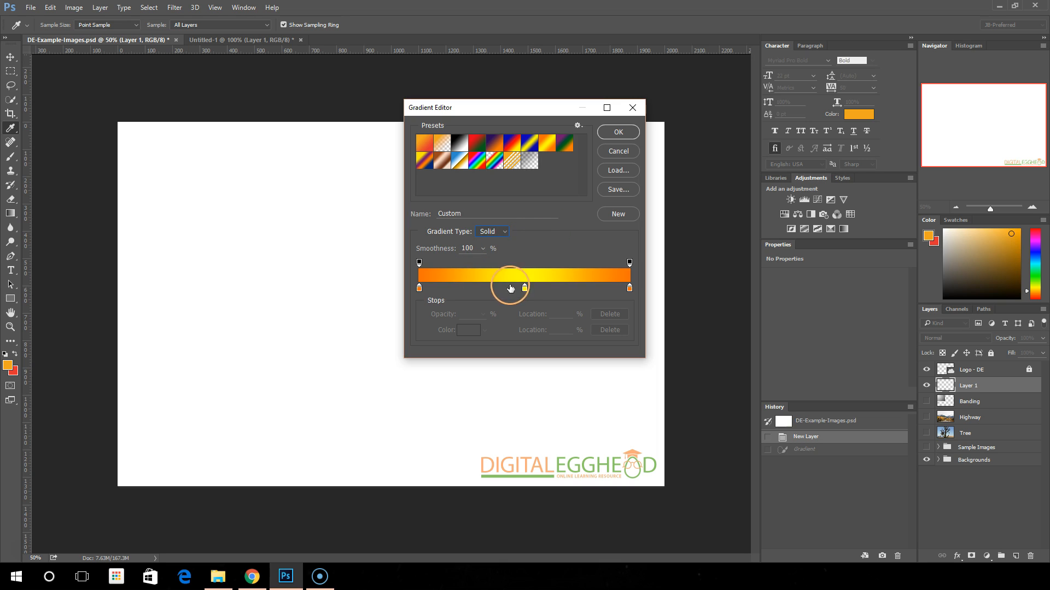
drag(549, 271, 468, 269)
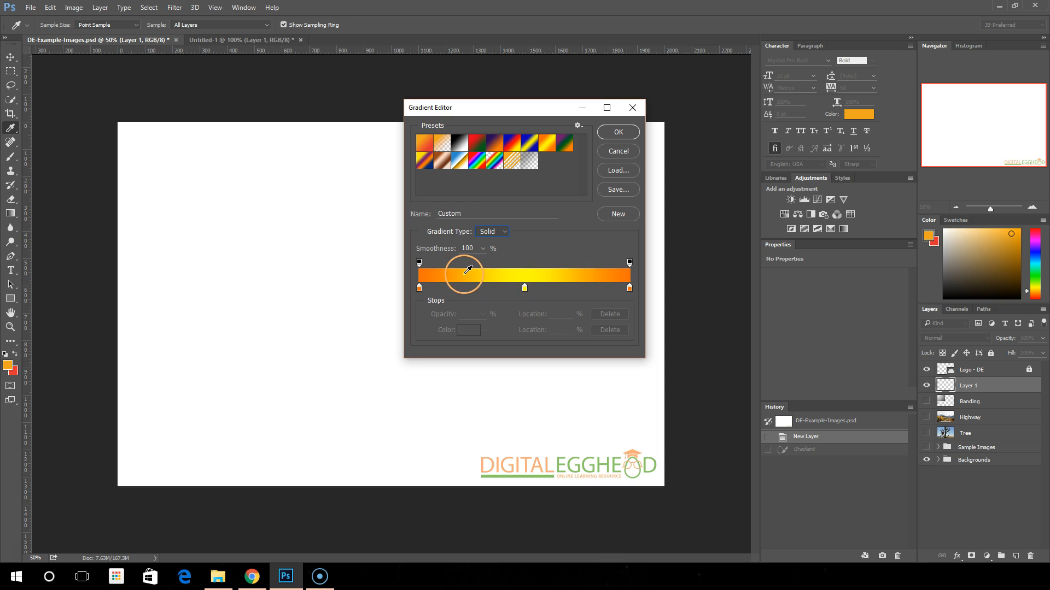
click(425, 147)
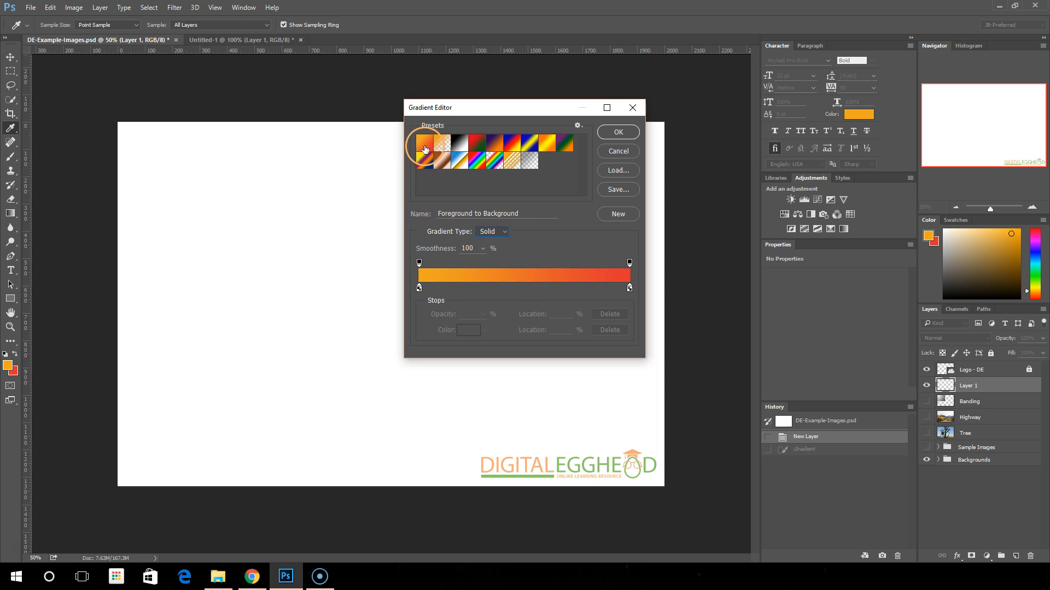
Add a color stop at the 23% location of the gradient and change its color to blue (3b1eee).
mouse_move(465, 273)
mouse_down()
mouse_move(428, 282)
mouse_move(436, 271)
mouse_move(542, 282)
mouse_move(444, 287)
mouse_move(459, 290)
mouse_up()
click(468, 288)
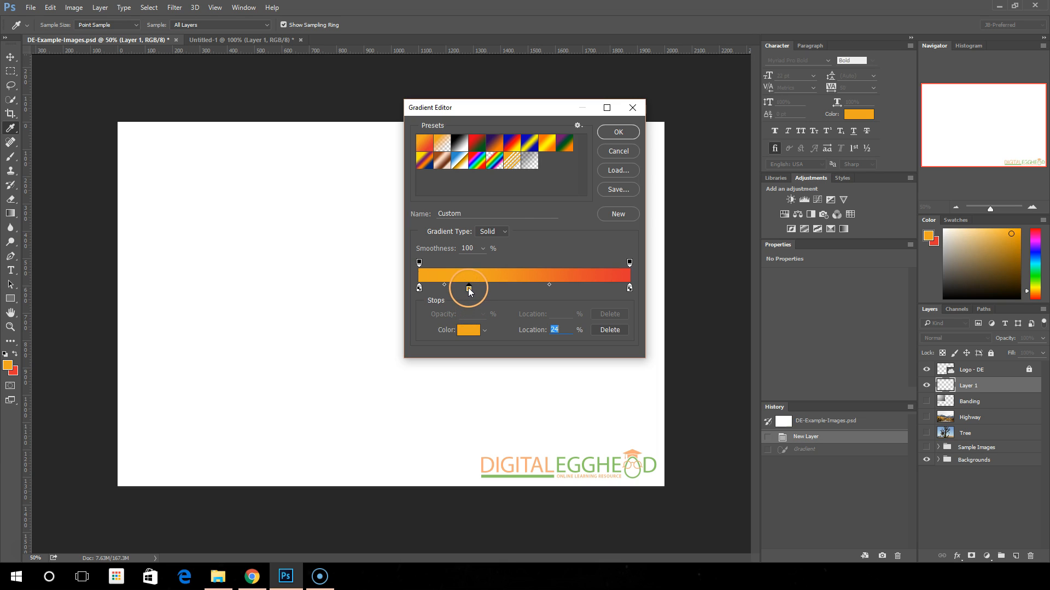
drag(506, 295, 469, 292)
double_click(468, 290)
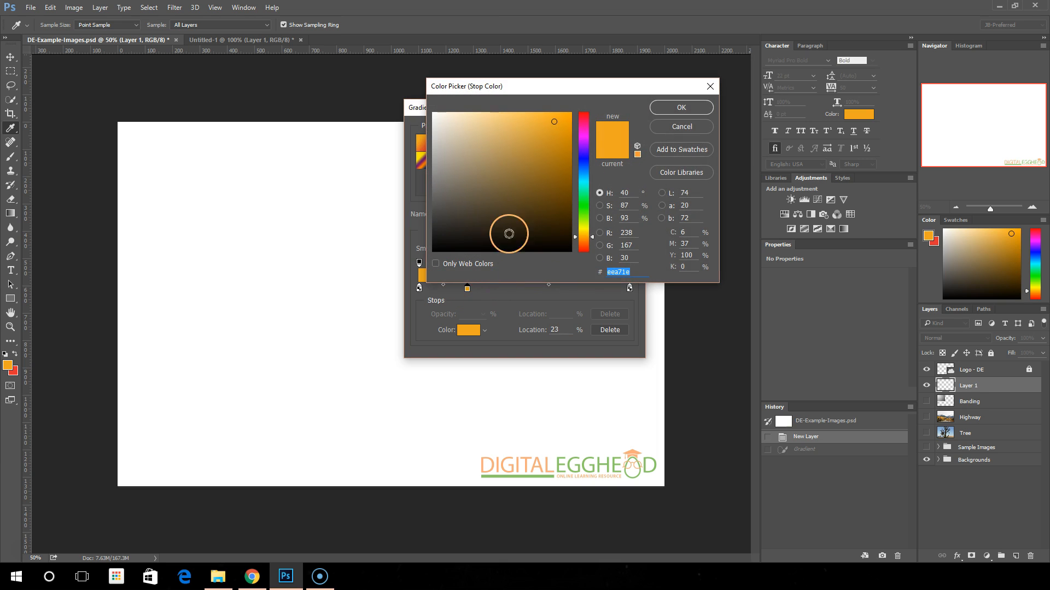
drag(586, 174, 582, 156)
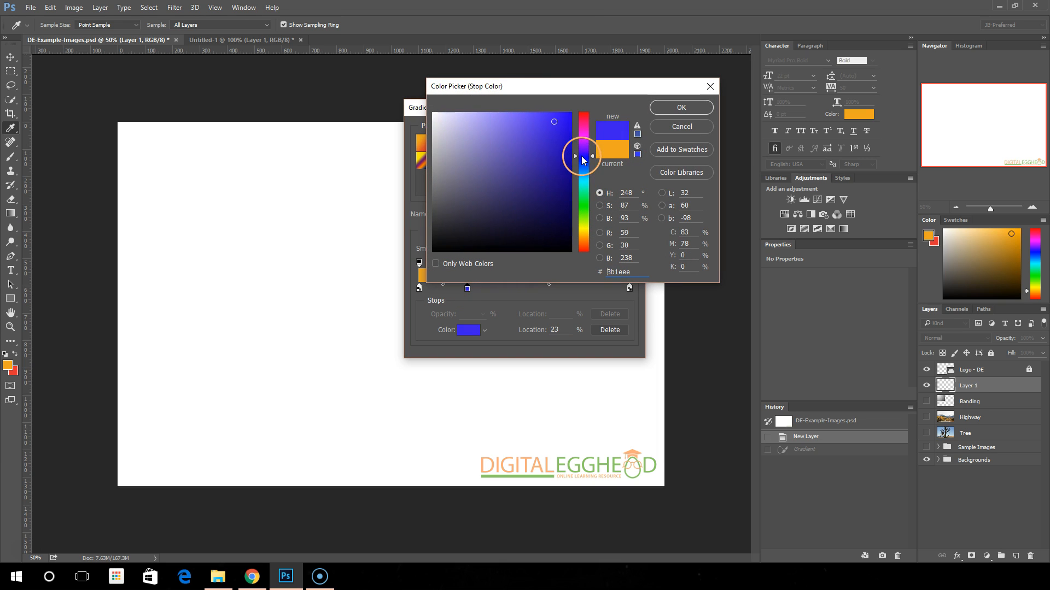
click(661, 112)
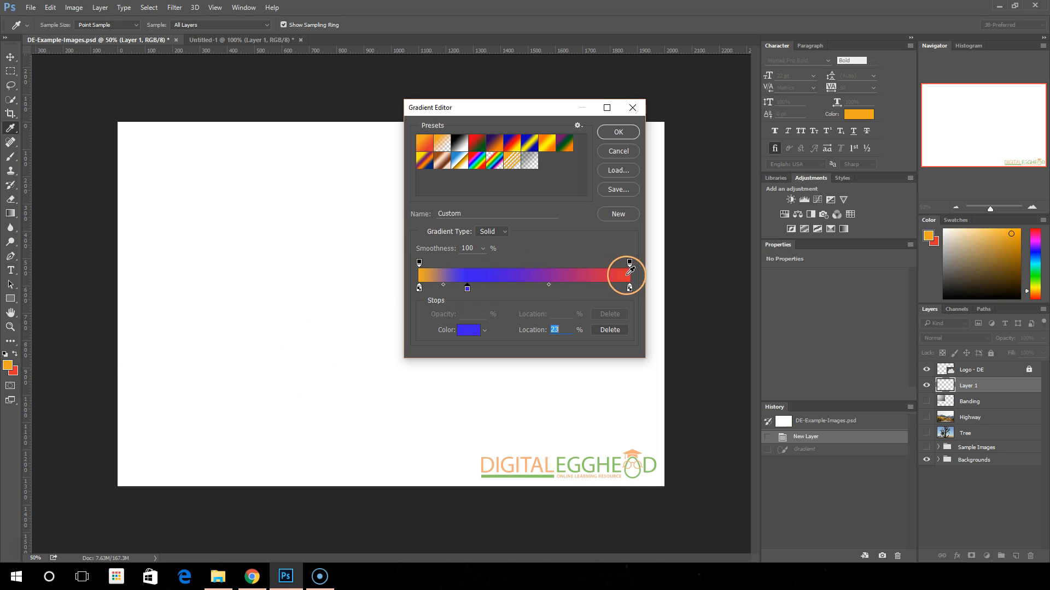
Move the blue stop to 43%, accept the gradient, draw it downward across Layer 1, and undo the drawn gradient.
drag(464, 287, 536, 284)
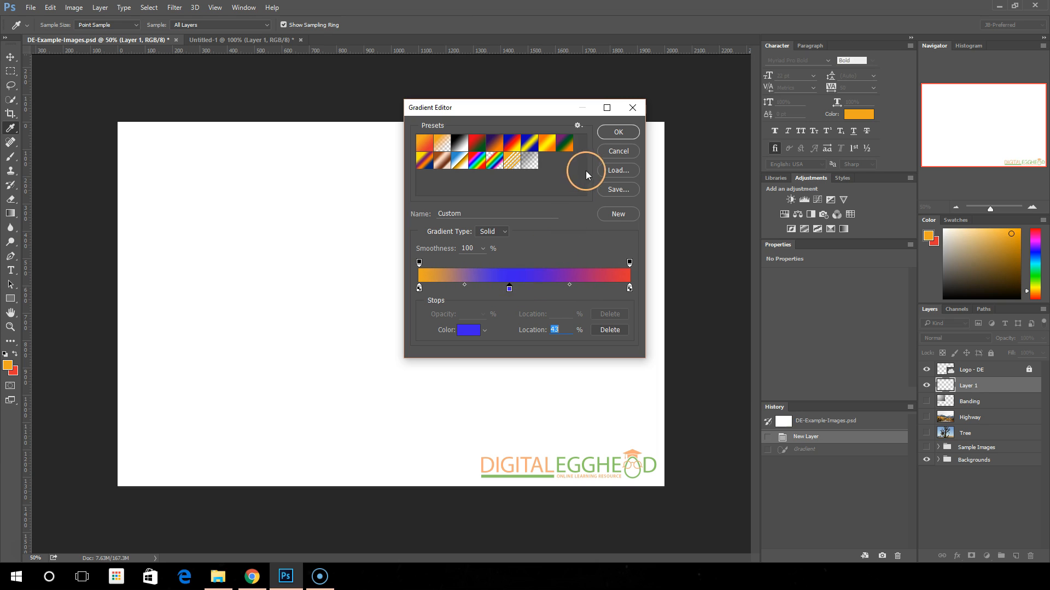
click(618, 133)
drag(335, 140, 436, 421)
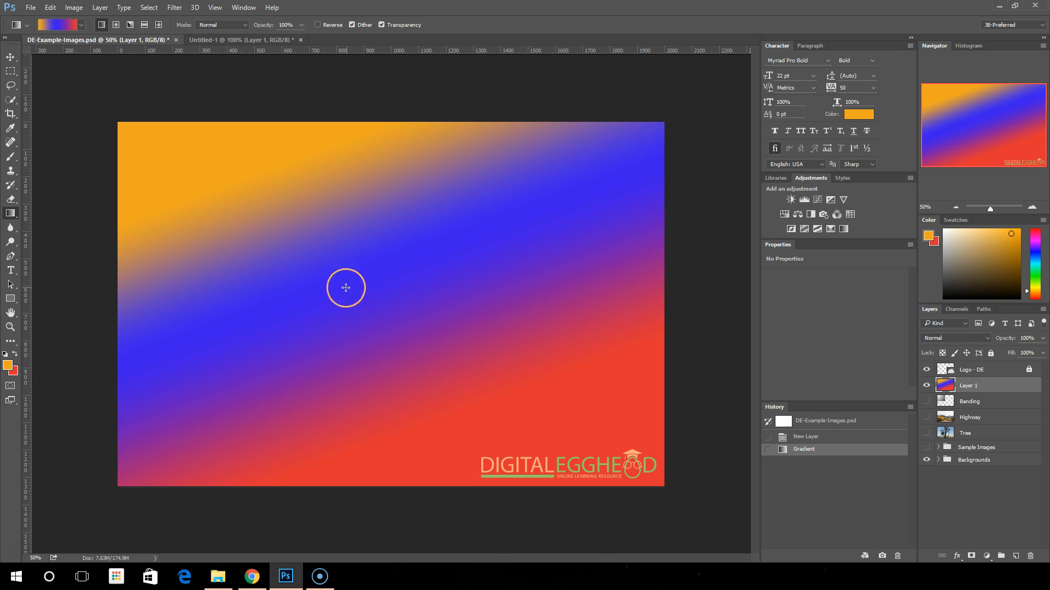
click(823, 437)
Reopen the Gradient Editor, move the blue stop to 48%, and try the orange-to-blue midpoint at 82% and 48%.
click(60, 25)
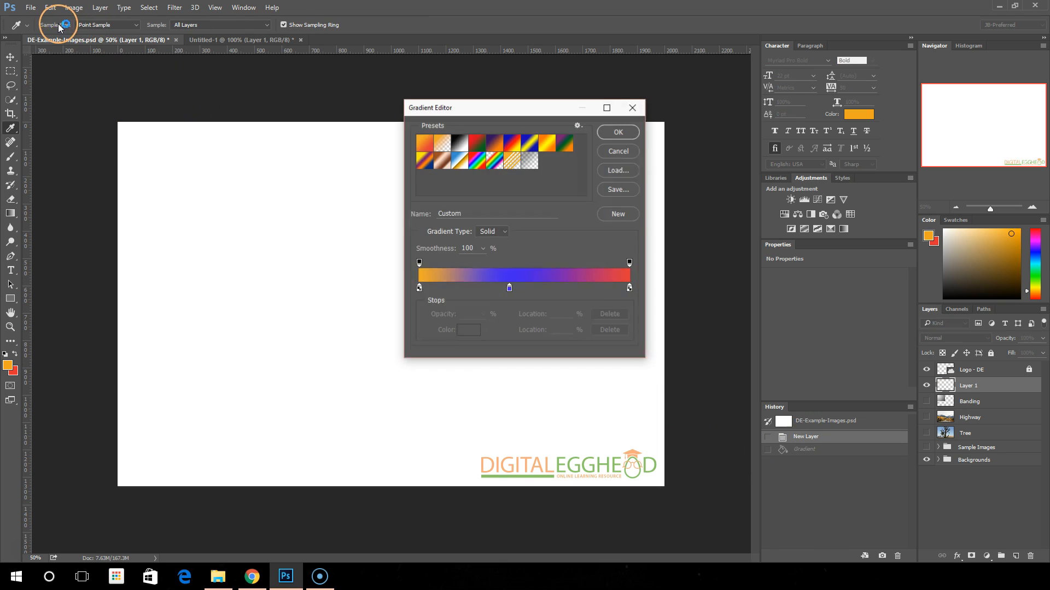
drag(509, 290, 519, 285)
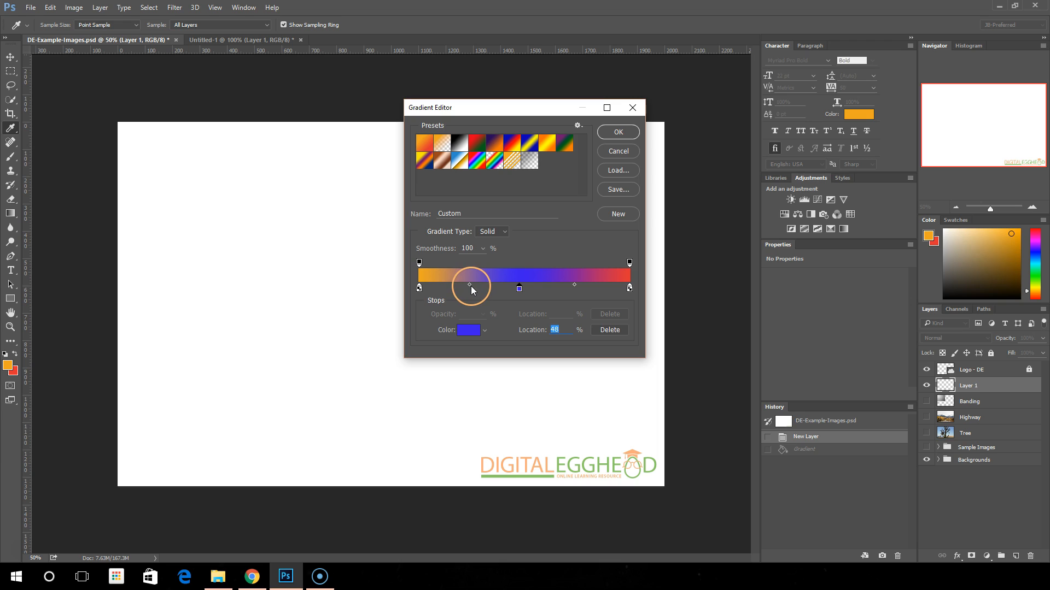
click(469, 285)
mouse_move(467, 286)
mouse_down()
mouse_move(438, 286)
mouse_move(464, 287)
mouse_up()
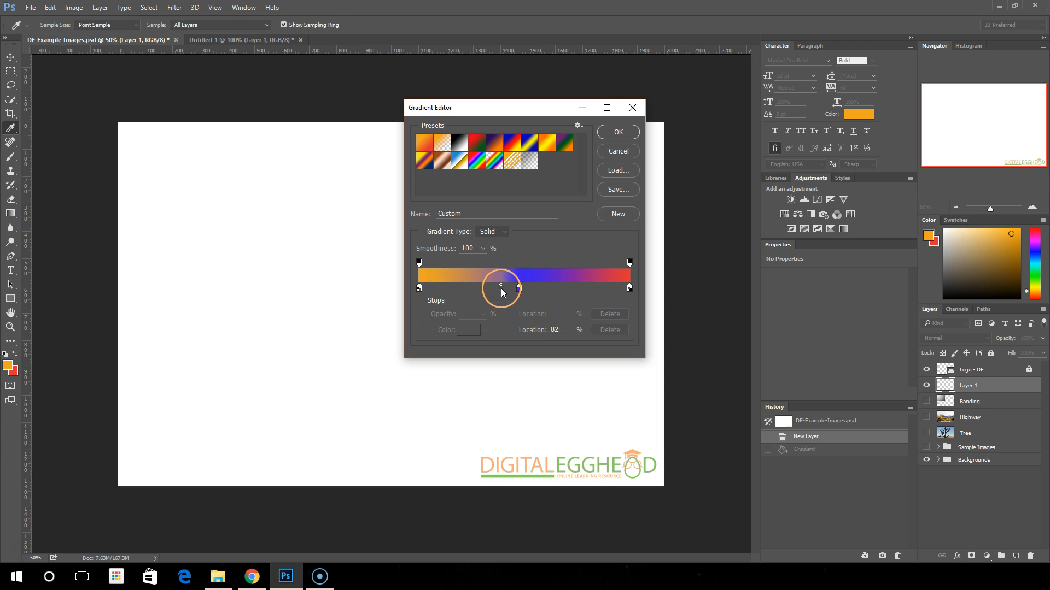
drag(466, 290, 468, 290)
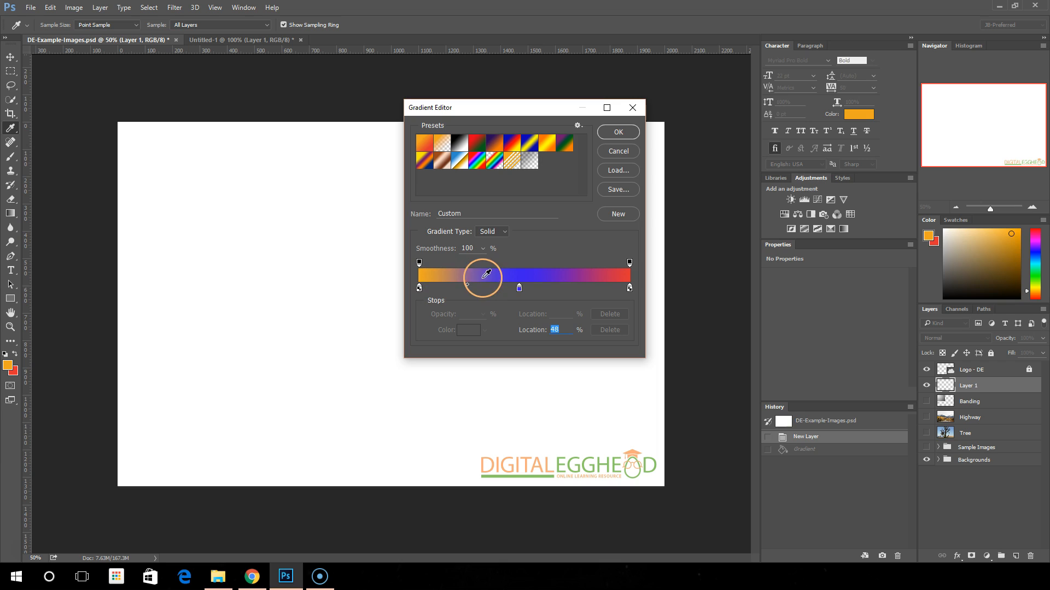
Shift the orange-to-blue midpoint to 12% and back close to the blue stop, and set the blue-to-red midpoint to 24%.
drag(467, 284, 431, 287)
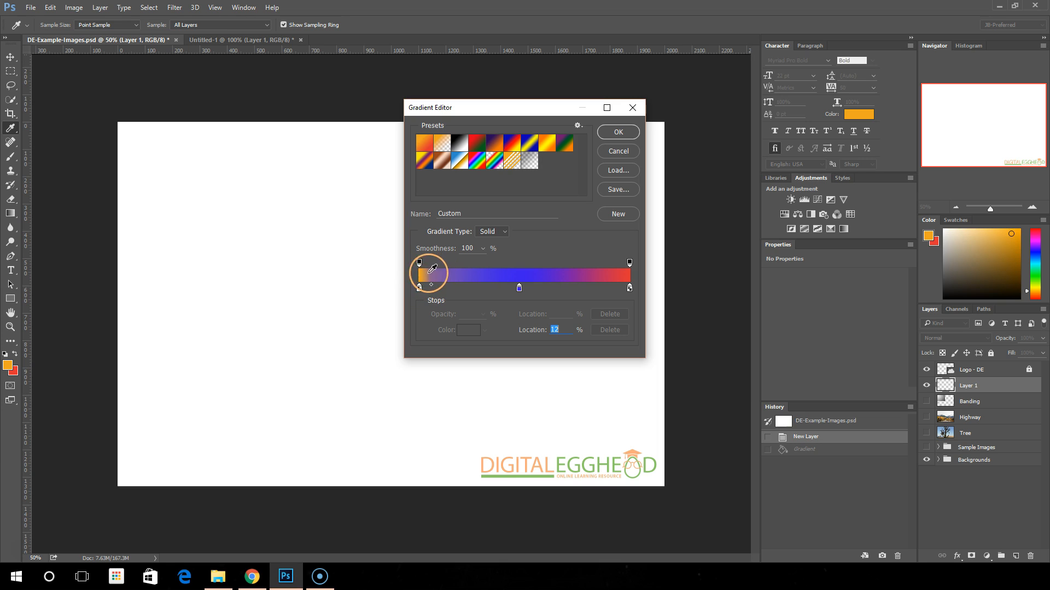
drag(432, 284, 507, 294)
click(630, 288)
drag(573, 283, 546, 284)
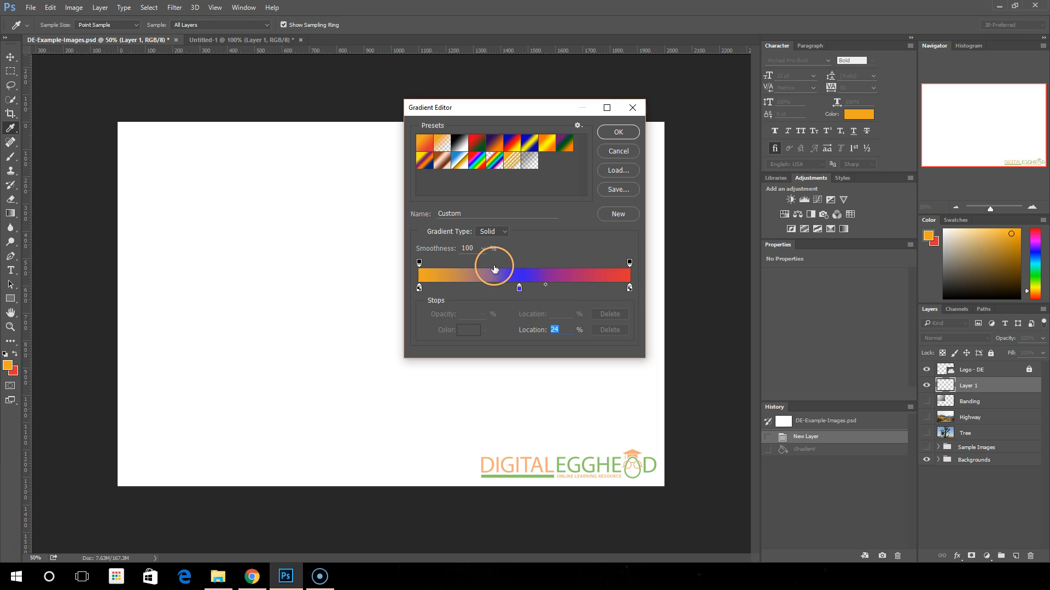
Add a red color stop at 19% and a dark green stop (1d860c) at 83%, and accept the custom gradient.
click(460, 289)
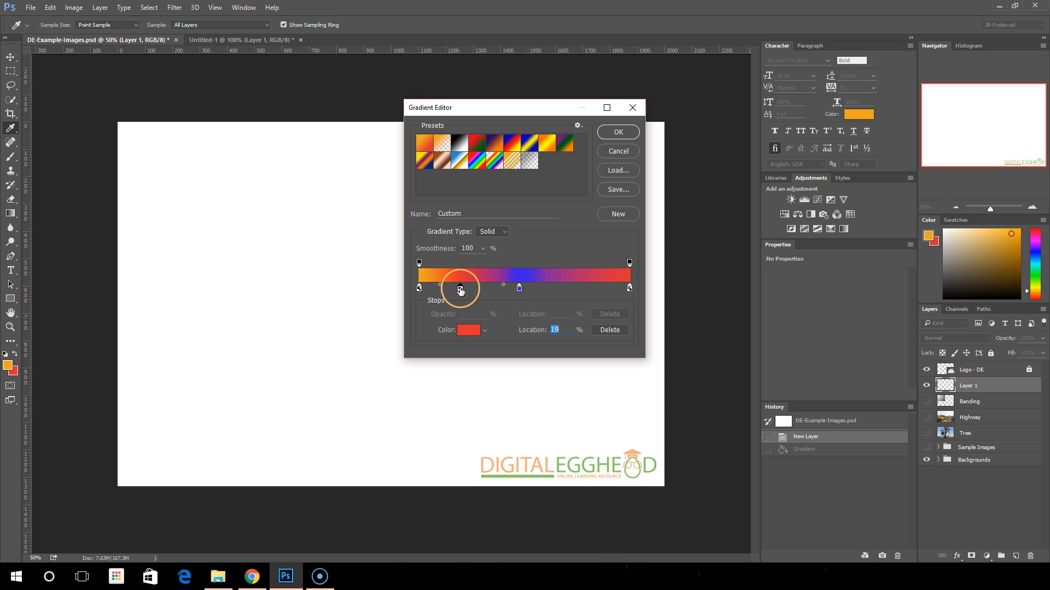
click(593, 288)
double_click(592, 288)
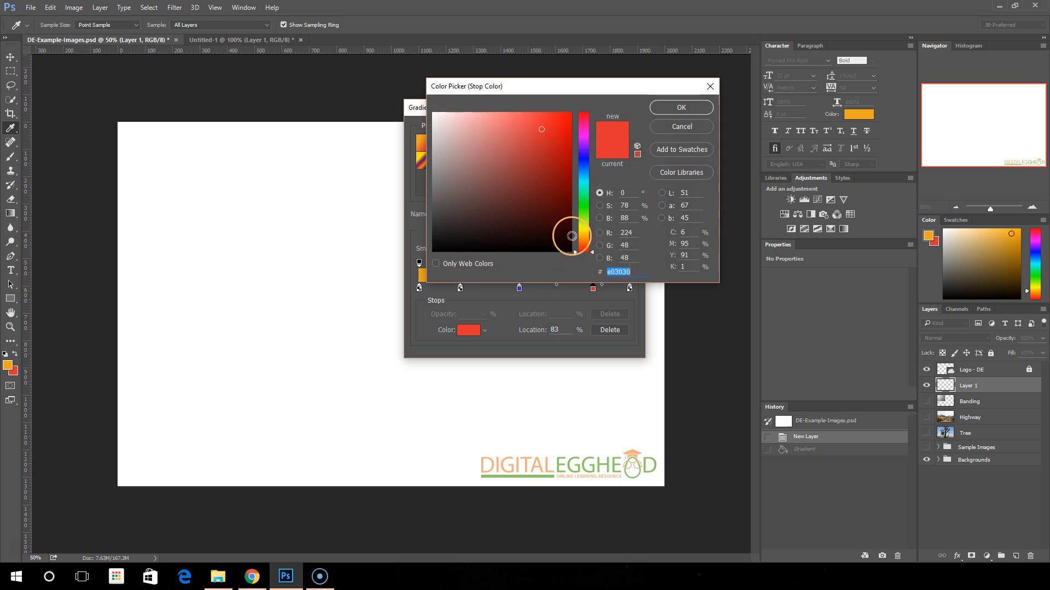
click(583, 209)
click(559, 178)
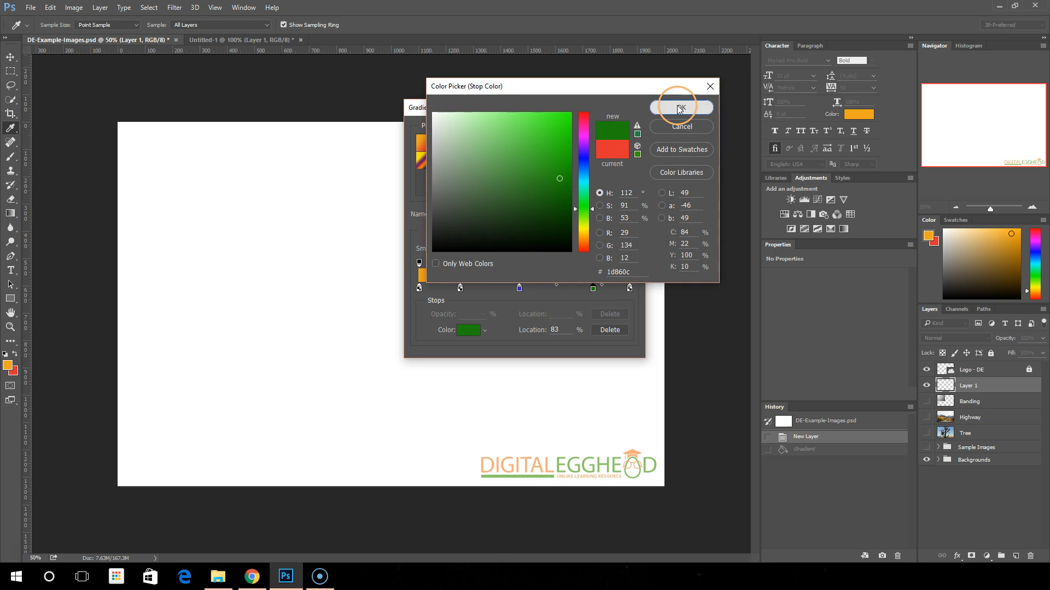
click(680, 108)
click(614, 135)
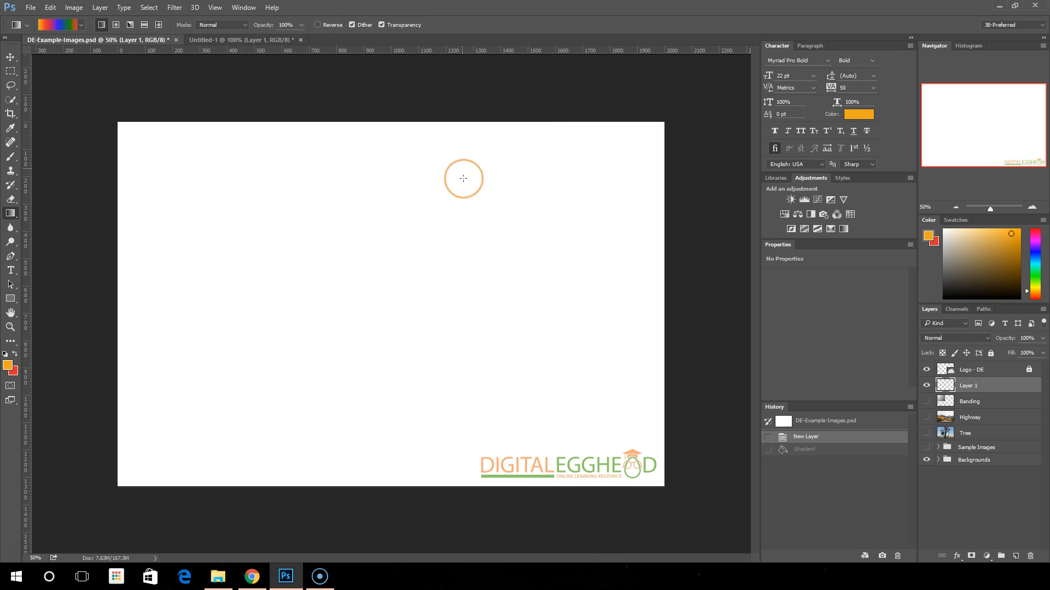
Draw the custom multicolor gradient diagonally down toward the lower left of Layer 1 and undo it.
drag(458, 146, 334, 338)
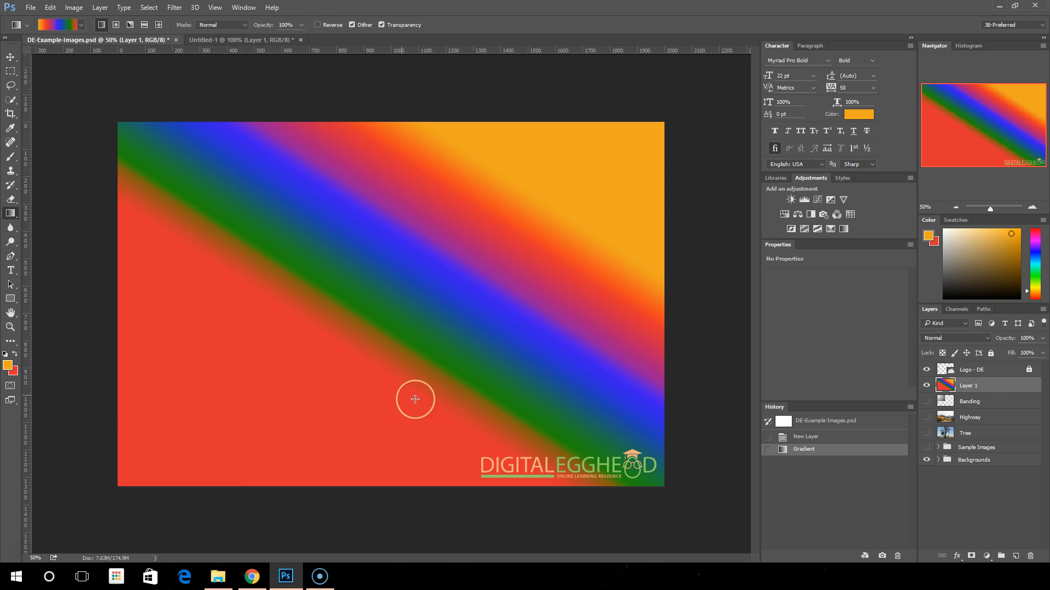
click(983, 372)
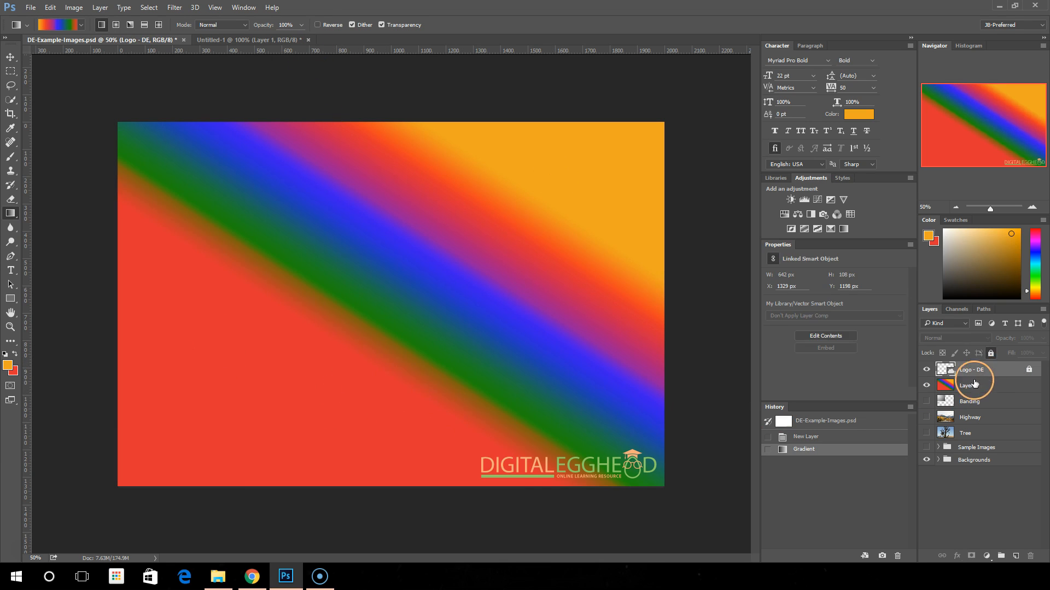
click(826, 437)
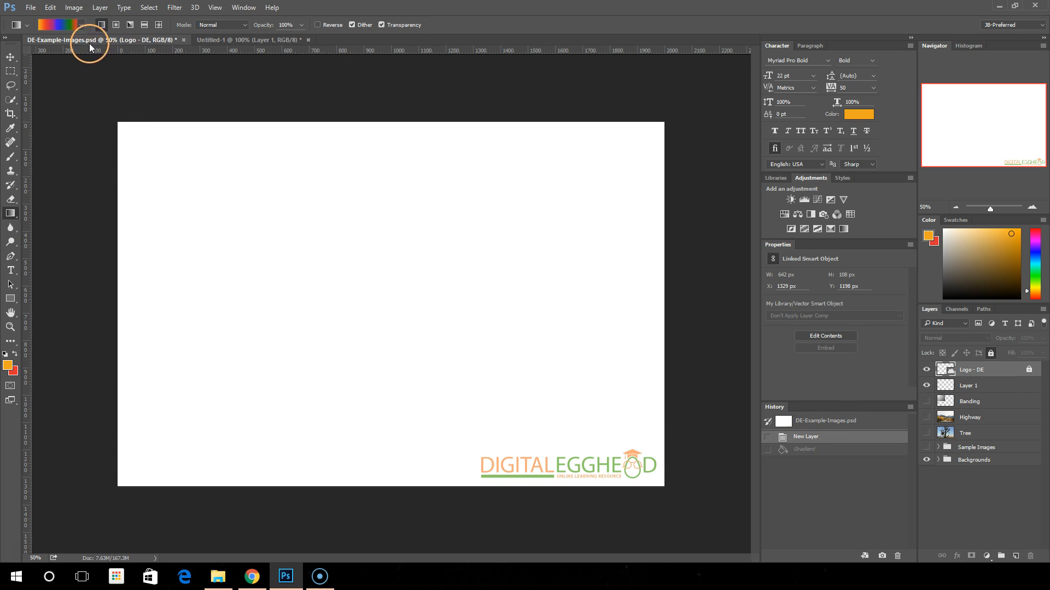
Choose the Copper preset, reselect Layer 1 instead of the locked logo layer, draw the gradient diagonally down, and undo it.
click(81, 24)
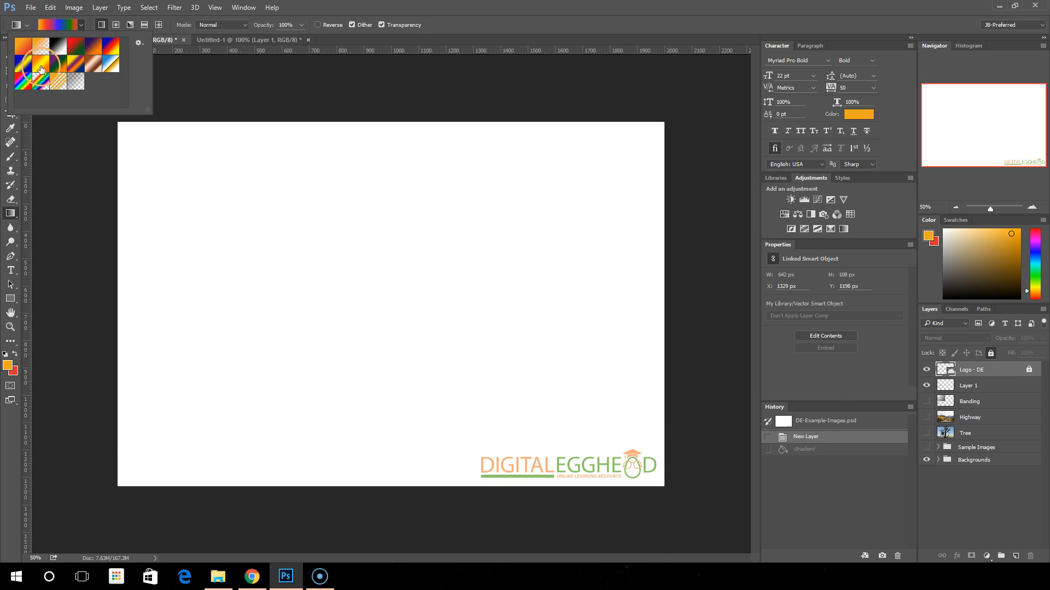
click(93, 64)
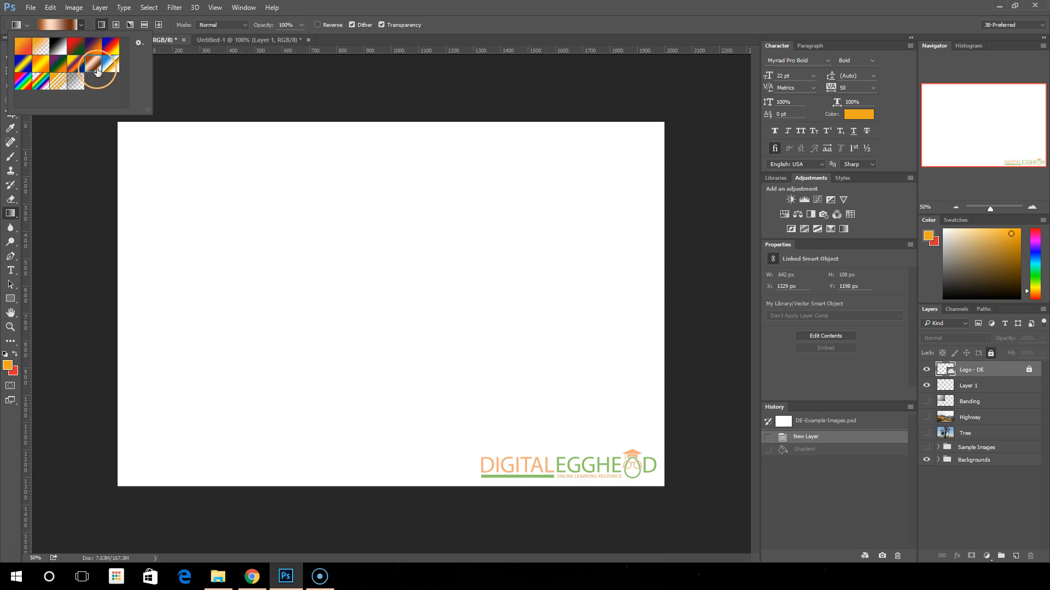
click(230, 189)
click(531, 212)
key(alt+bracketleft)
drag(222, 174, 569, 429)
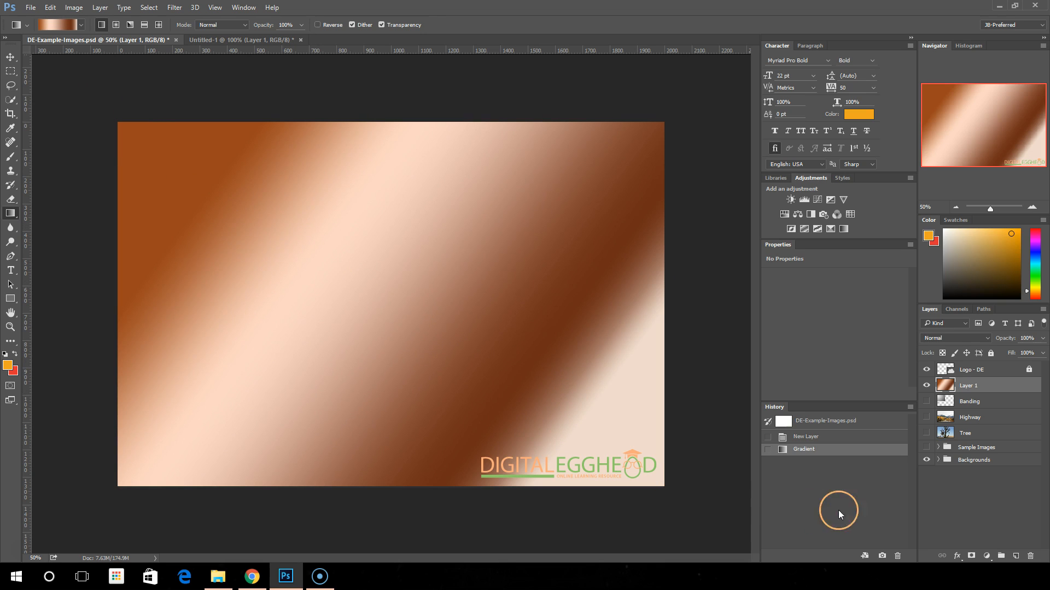
click(836, 436)
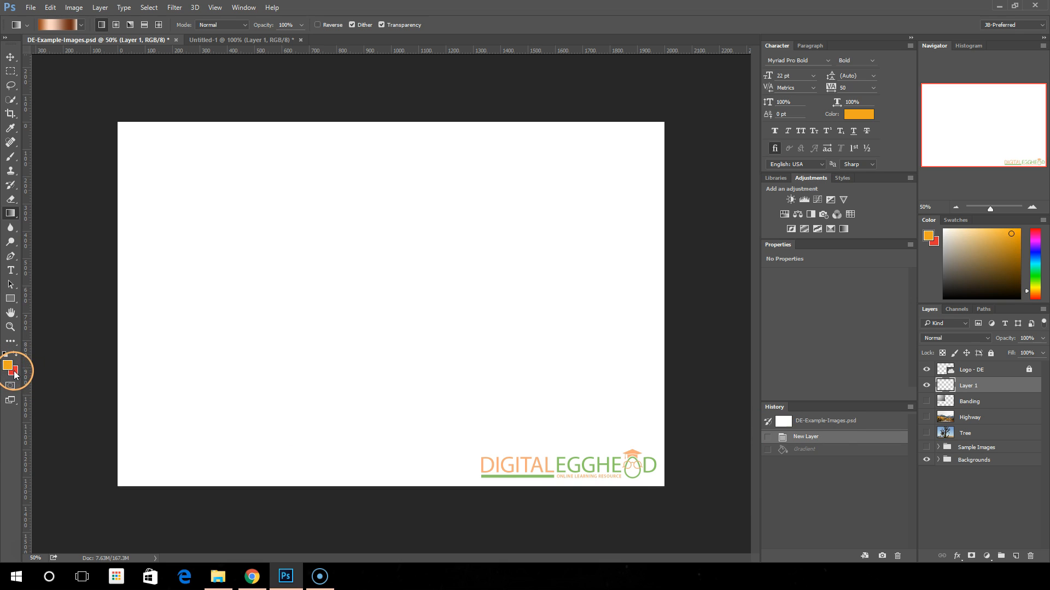
Reset the foreground and background colors to black and white, and check the background color in the Color Picker.
key(d)
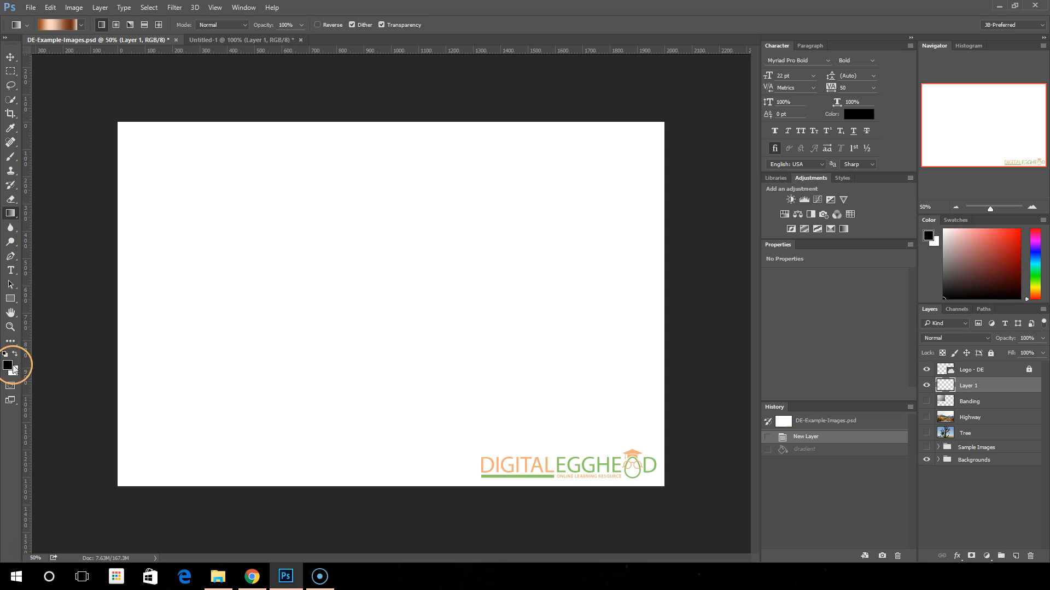
click(13, 371)
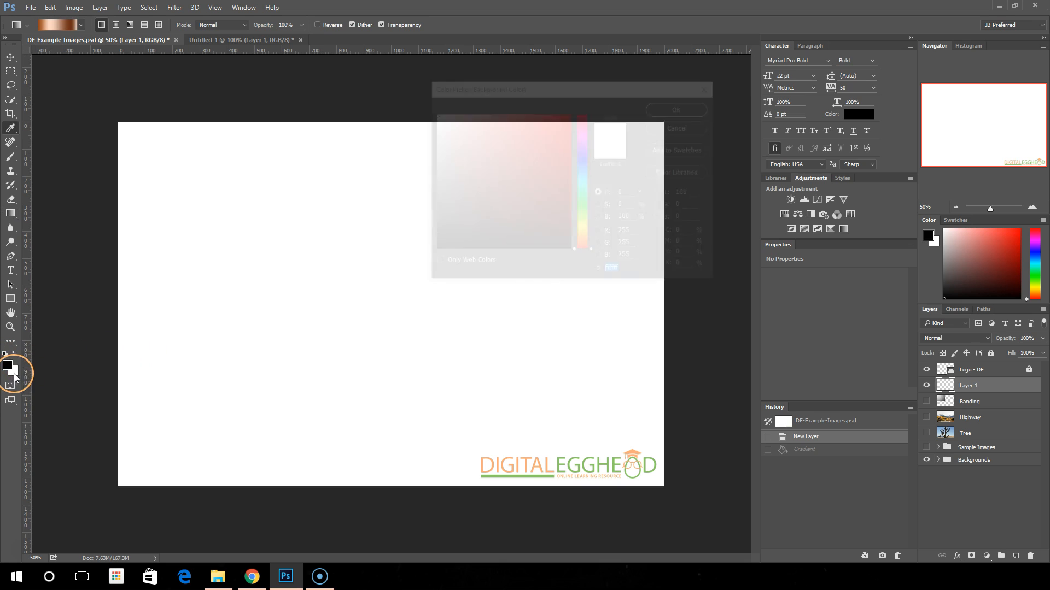
click(458, 220)
click(659, 108)
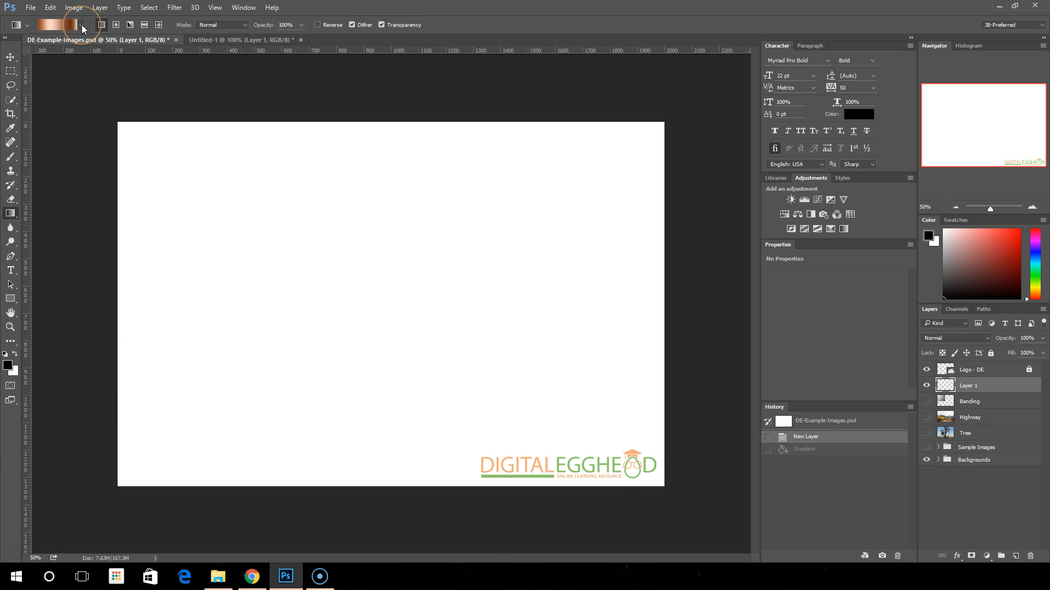
Choose the Foreground to Transparent gradient preset for the Gradient tool.
click(57, 27)
click(81, 25)
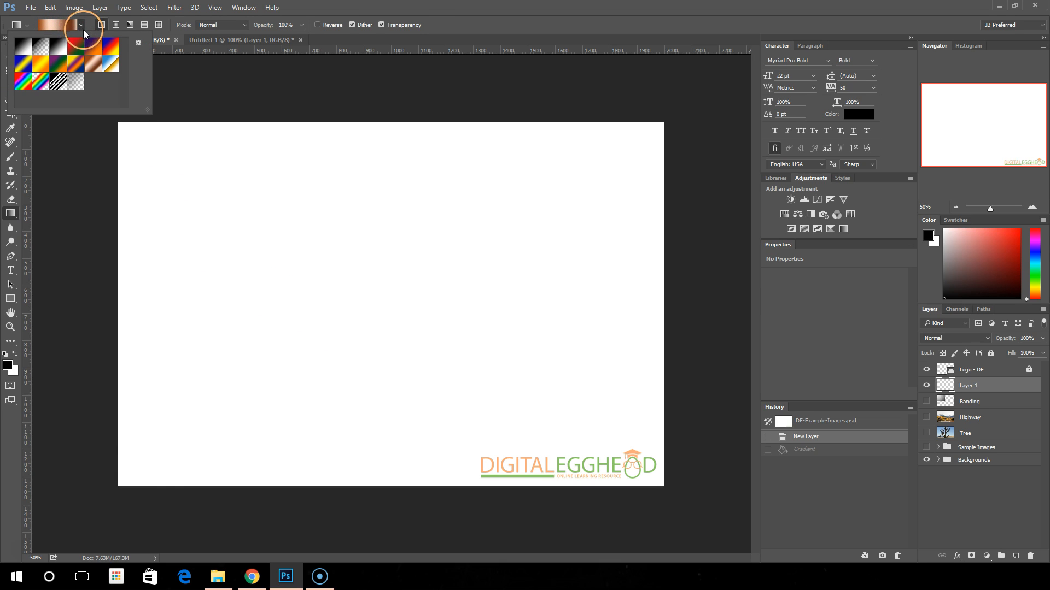
click(42, 49)
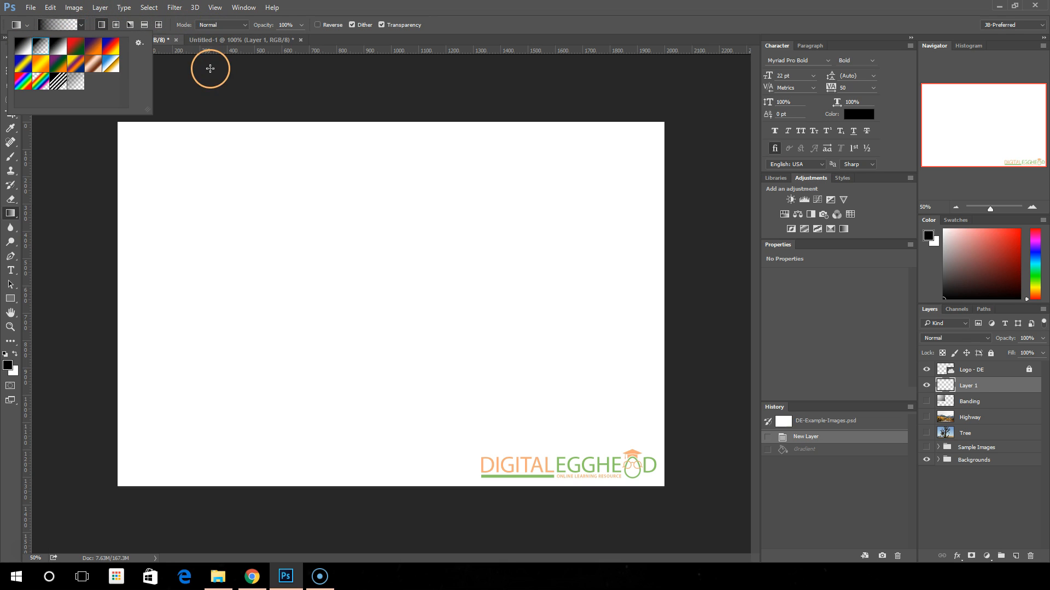
click(323, 10)
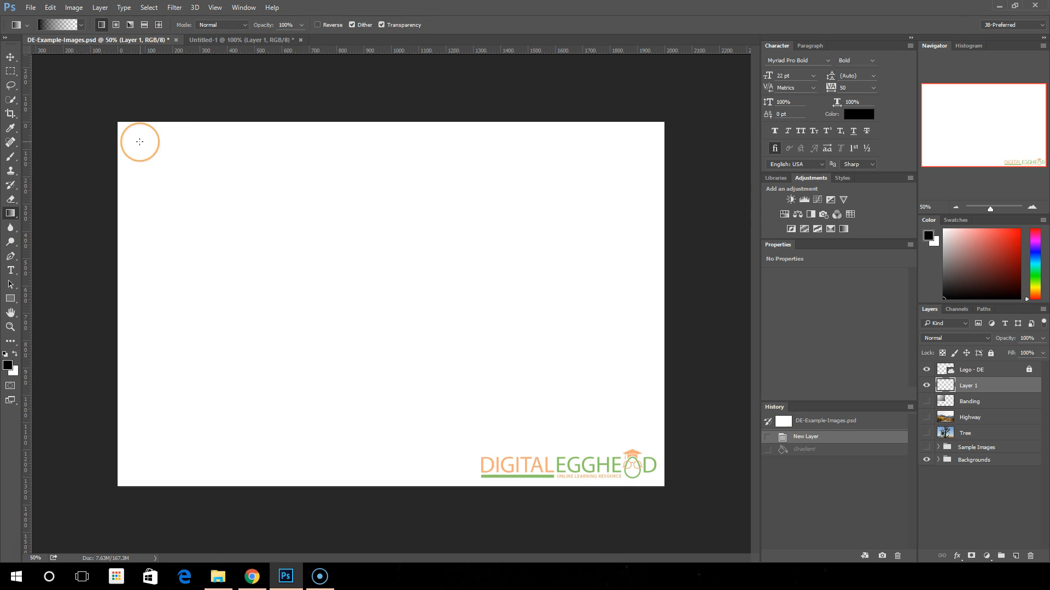
Draw the black-to-transparent gradient from the upper-left corner of Layer 1, show the Tree layer, and undo the gradient.
drag(154, 167, 244, 273)
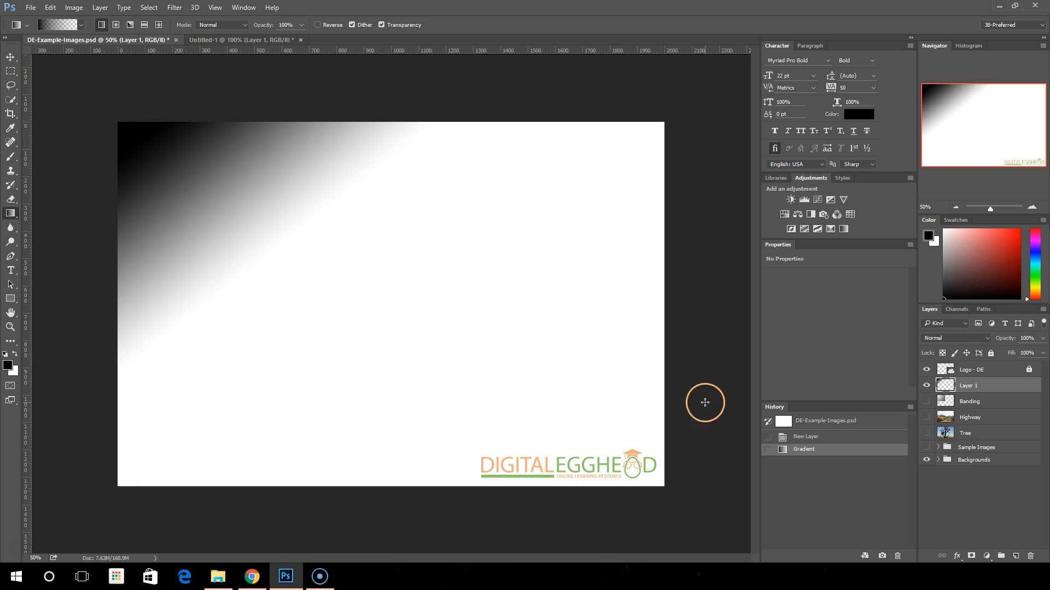
click(926, 432)
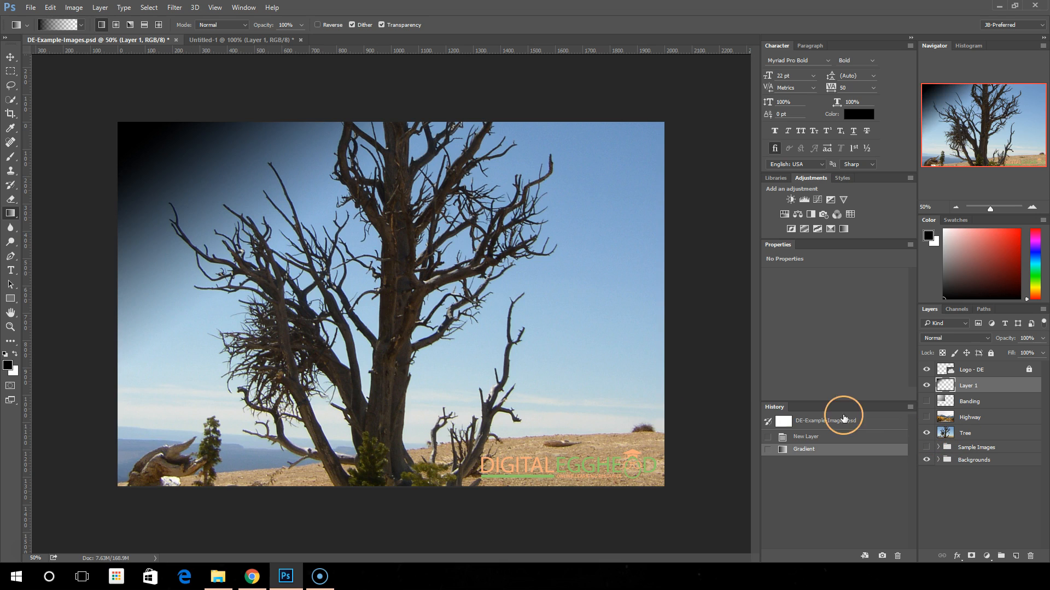
click(823, 435)
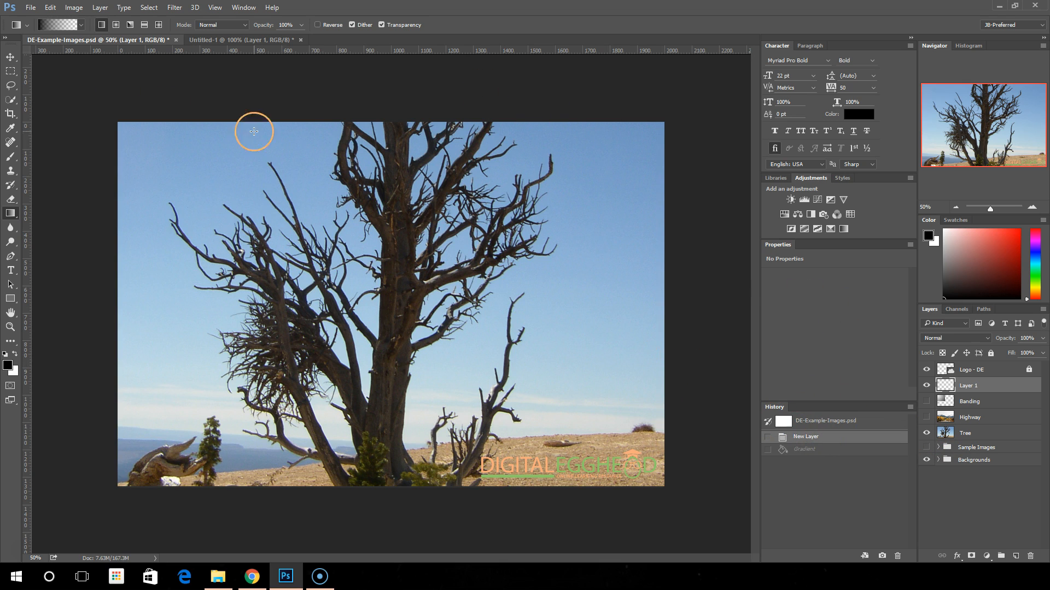
Set the foreground color to orange and draw the foreground-to-transparent gradient from the photo's upper right toward its center on Layer 1.
click(8, 364)
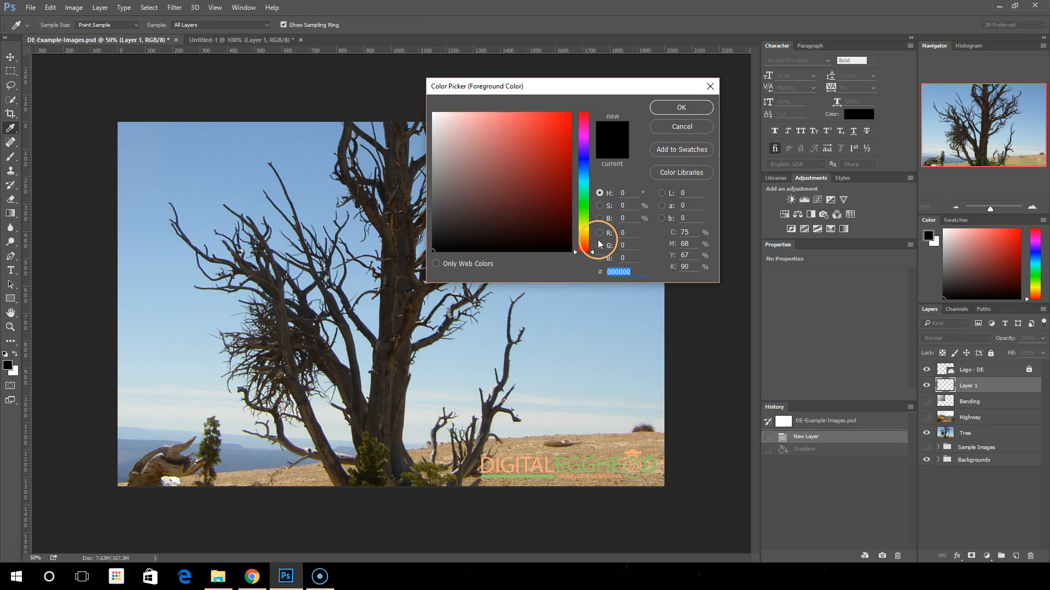
click(590, 239)
drag(590, 239, 584, 240)
drag(552, 141, 548, 134)
click(672, 109)
key(g)
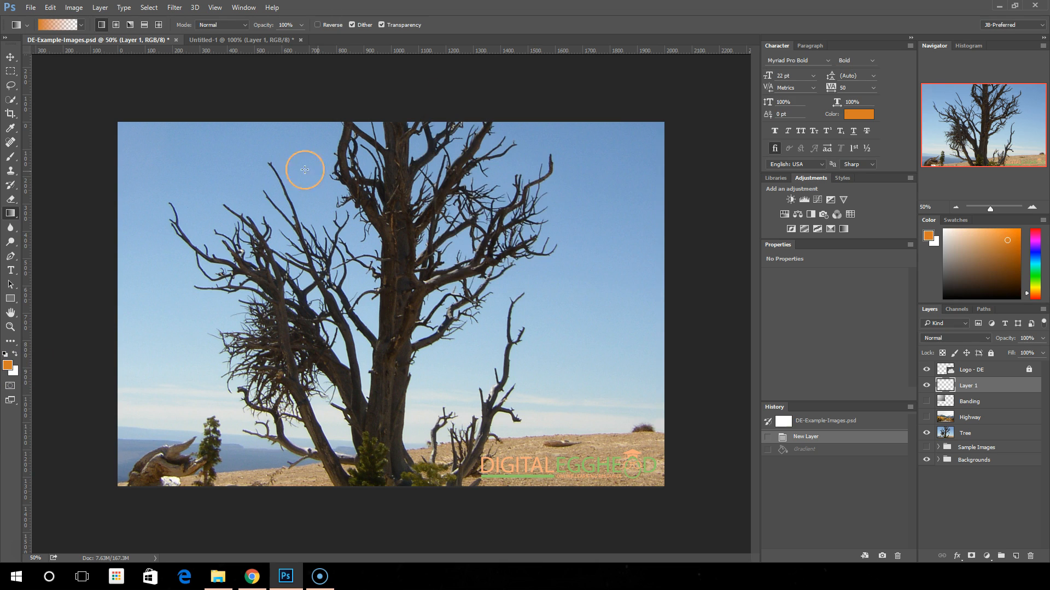
drag(585, 139, 392, 336)
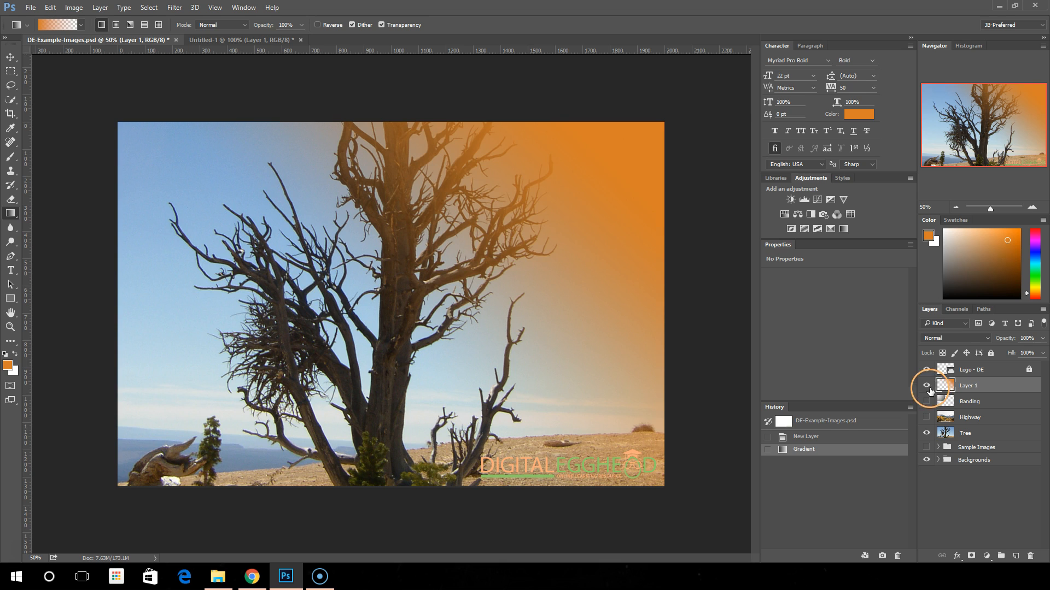
Replace the upper-right gradient with one drawn from the photo's lower left up toward the top center, and hide Layer 1.
click(851, 436)
drag(356, 407, 441, 180)
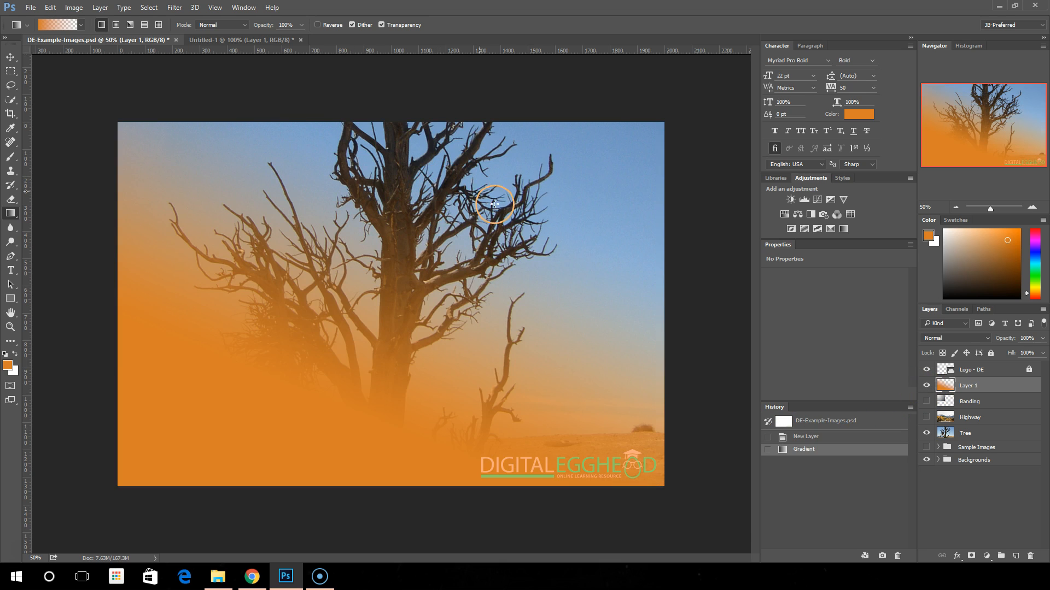
click(926, 385)
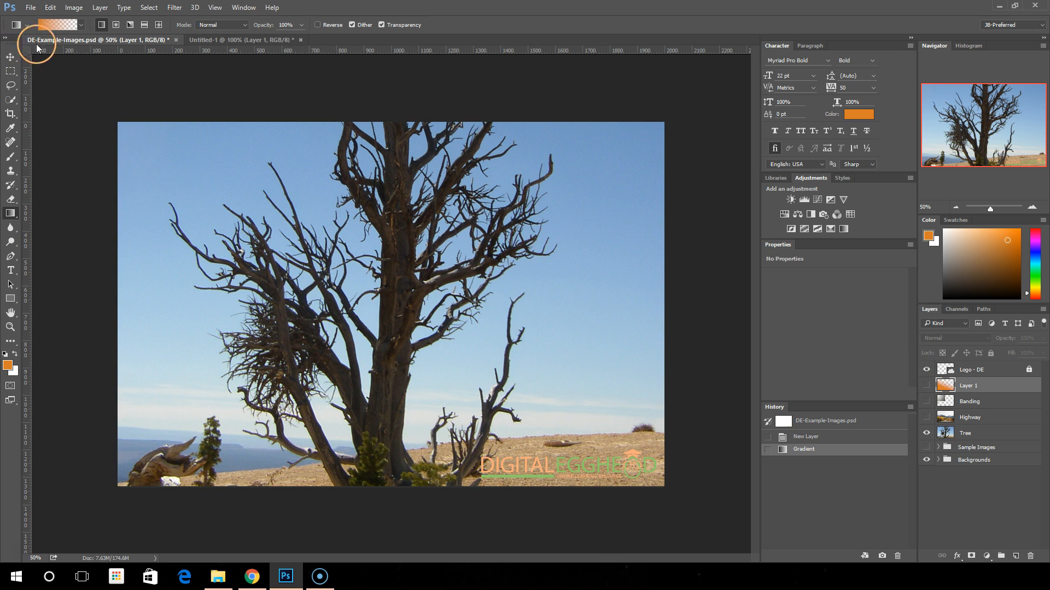
Try adjusting the middle color stop and midpoints of the transparent gradient in the Gradient Editor, and discard the changes.
click(58, 25)
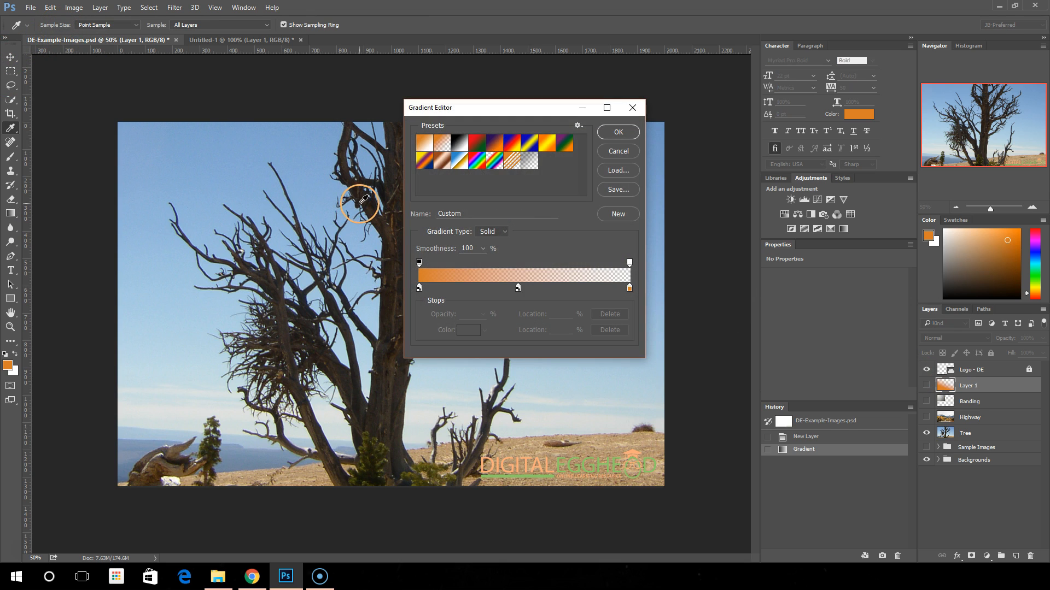
click(518, 288)
drag(556, 290, 516, 295)
drag(584, 292, 450, 285)
mouse_move(566, 291)
mouse_down()
mouse_move(584, 285)
mouse_move(562, 284)
mouse_up()
key(Delete)
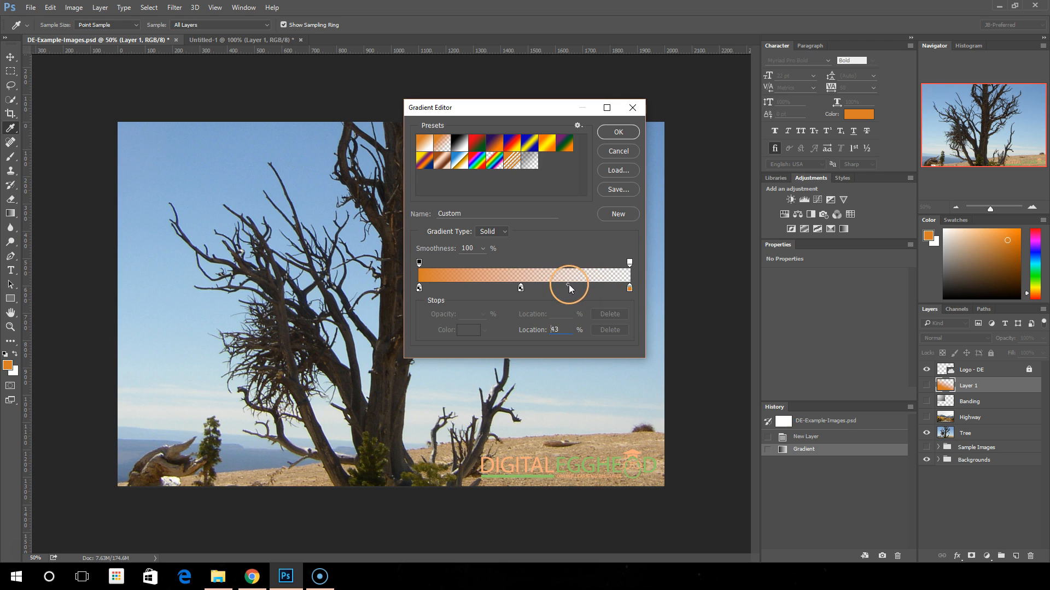
click(621, 151)
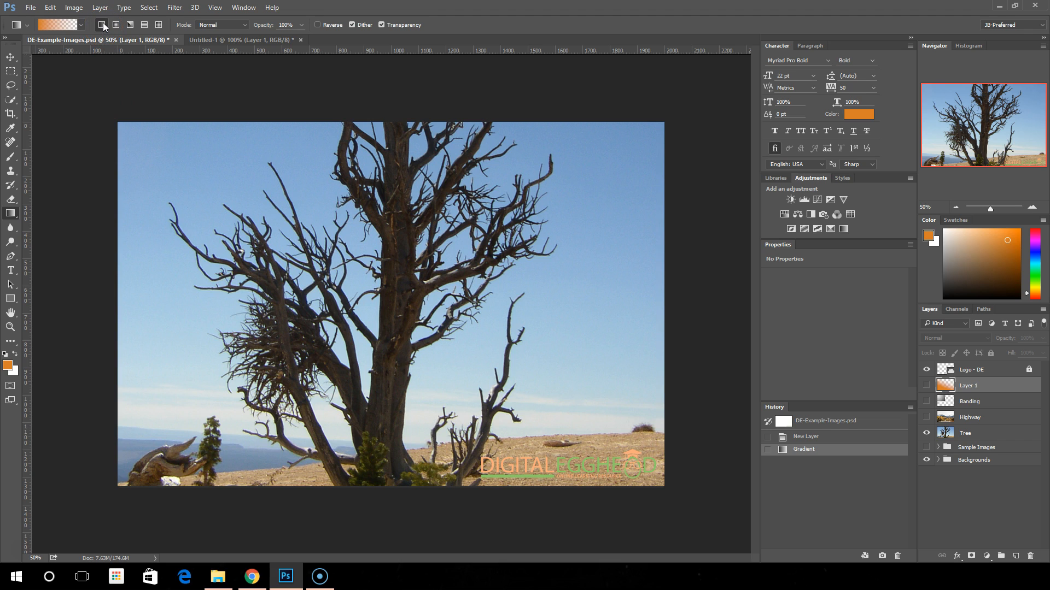
Choose the Foreground to Background gradient preset and set the background color to red, ff003c.
click(81, 27)
click(28, 50)
click(99, 27)
click(13, 372)
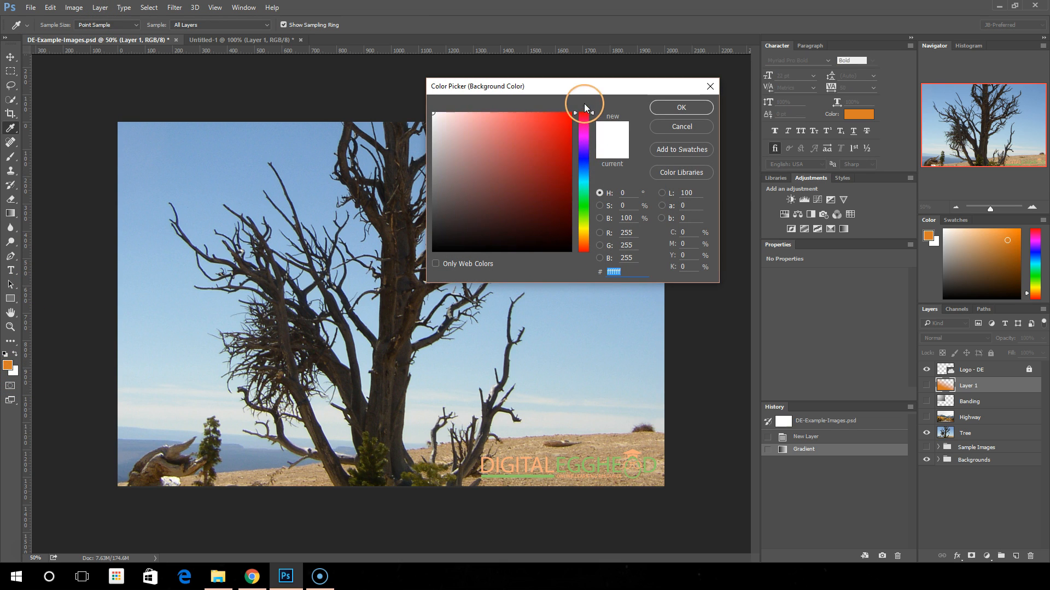
click(670, 107)
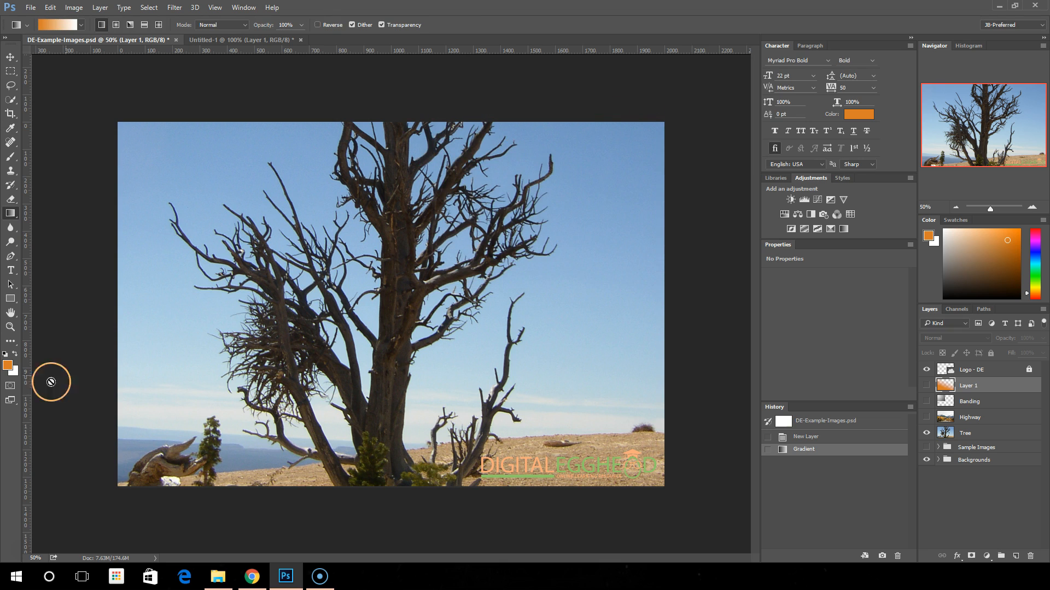
click(12, 371)
drag(561, 123, 570, 118)
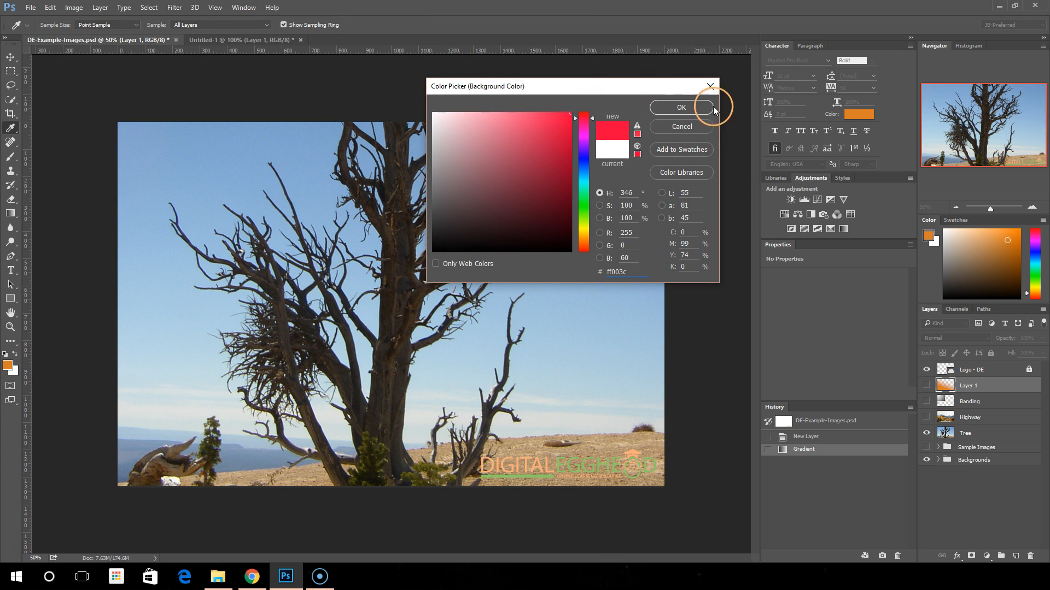
click(708, 107)
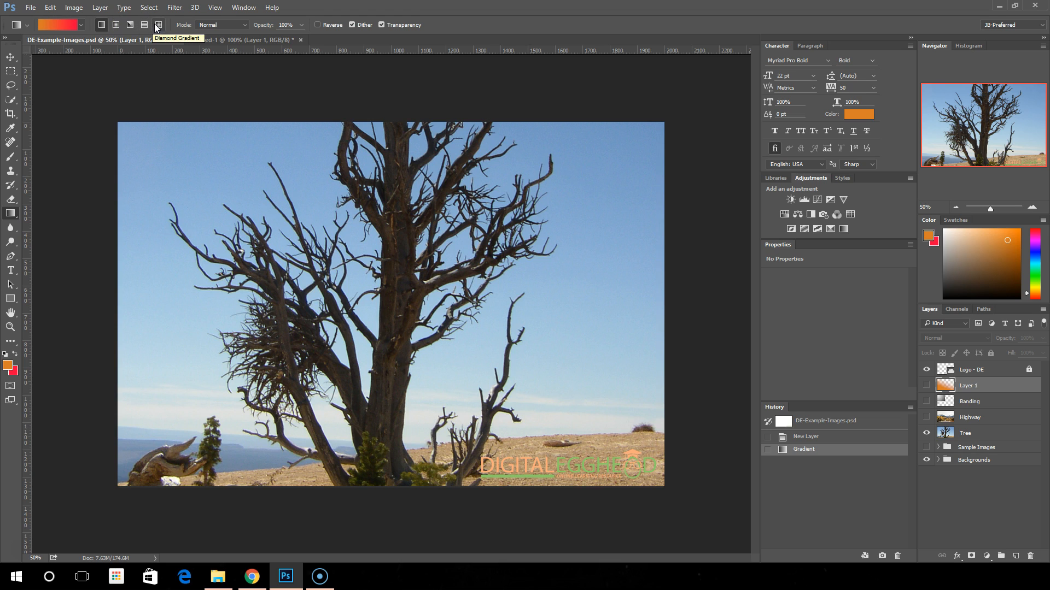
Set the Gradient tool to Radial and replace Layer 1 with a new empty layer.
click(116, 25)
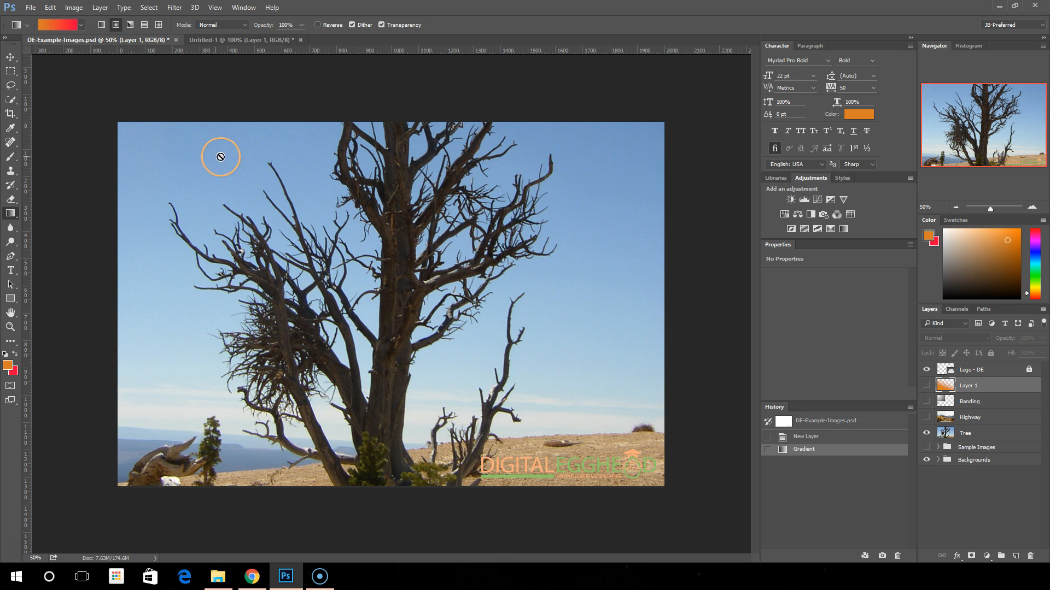
drag(973, 384, 1031, 555)
click(1016, 556)
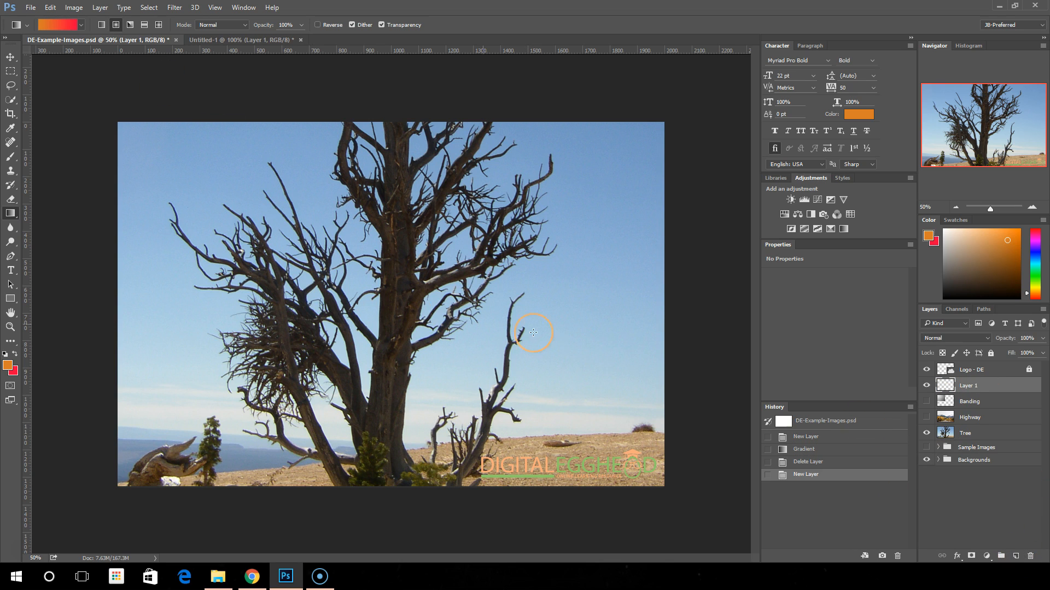
Hide the Tree layer, try large and very small orange-to-red radial gradients on Layer 1, and revert it to empty.
click(926, 433)
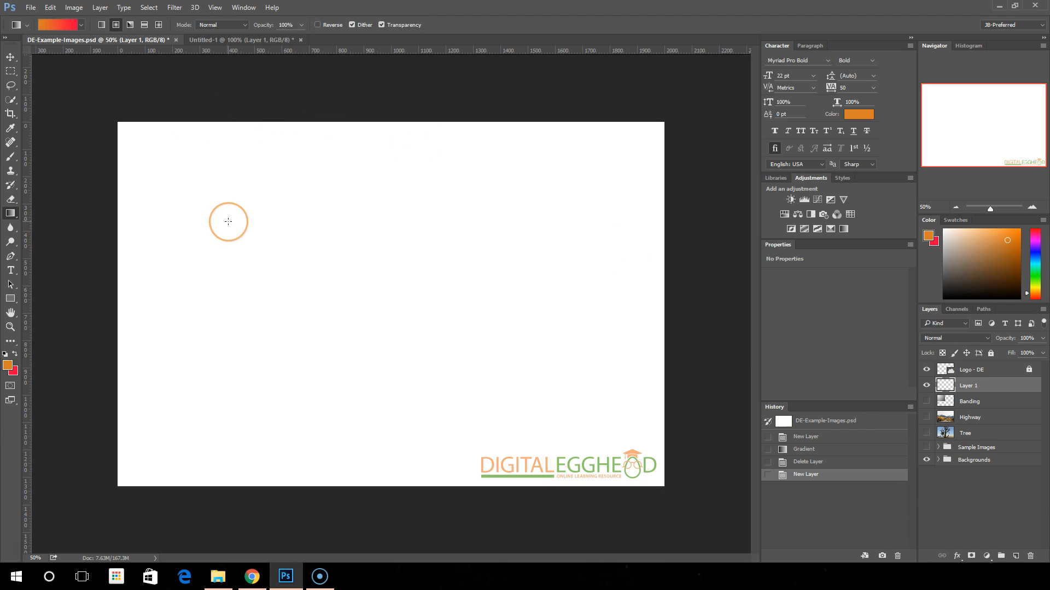
drag(211, 212, 353, 257)
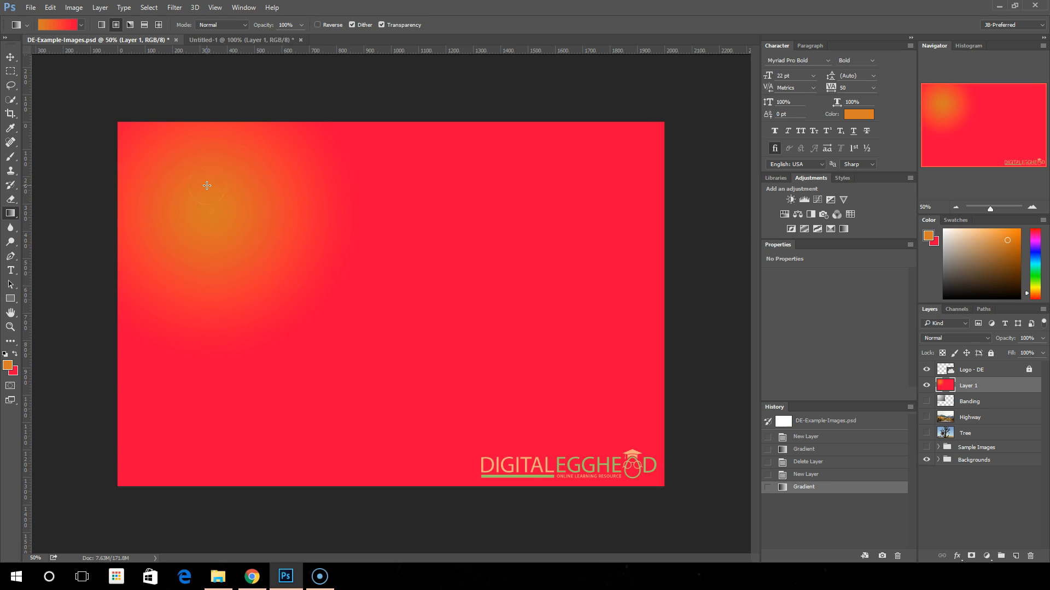
drag(550, 236, 263, 221)
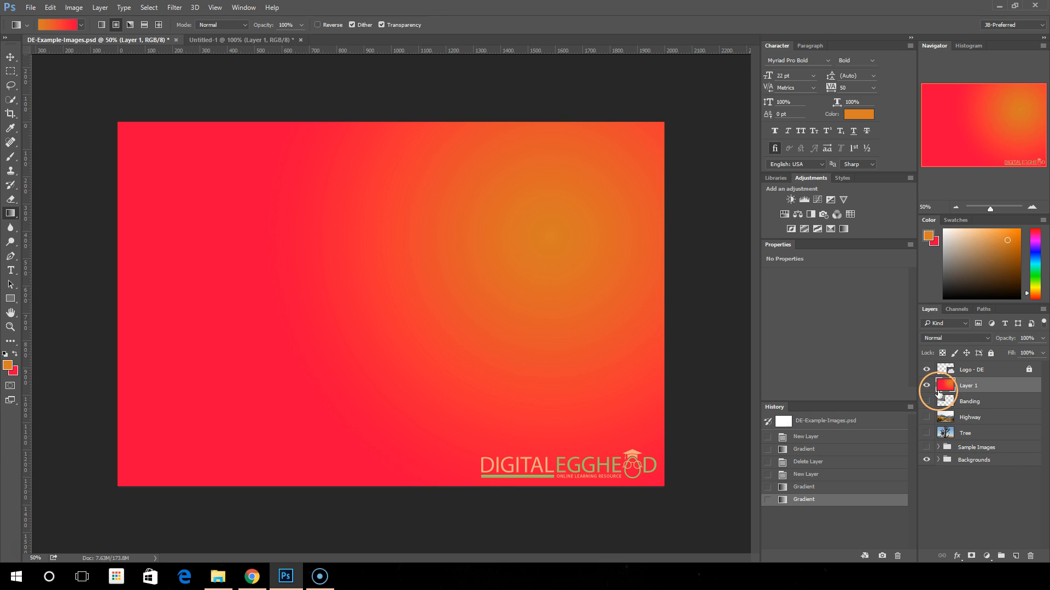
click(806, 475)
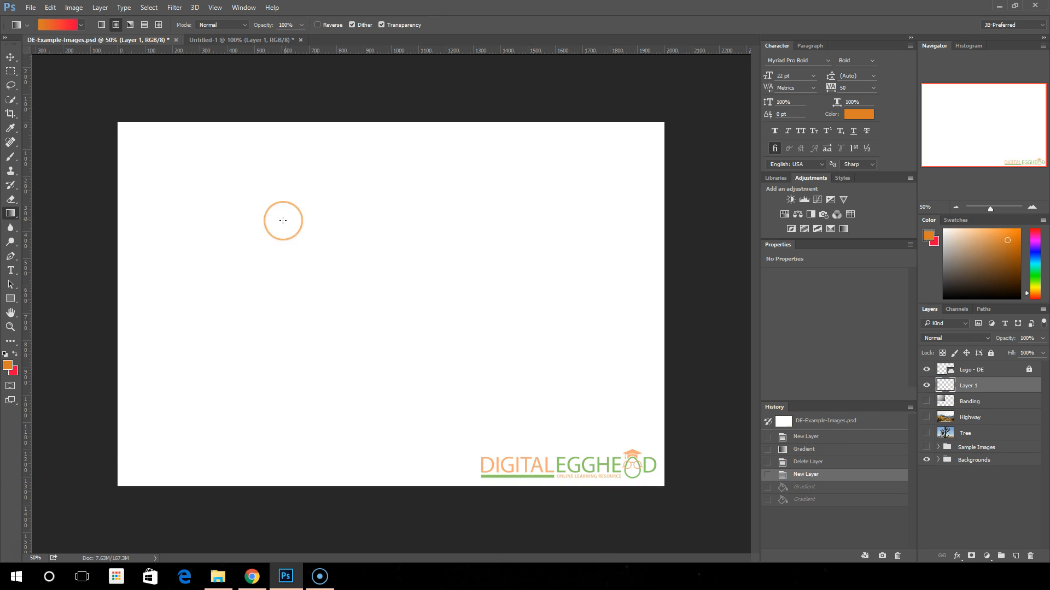
drag(240, 183, 250, 193)
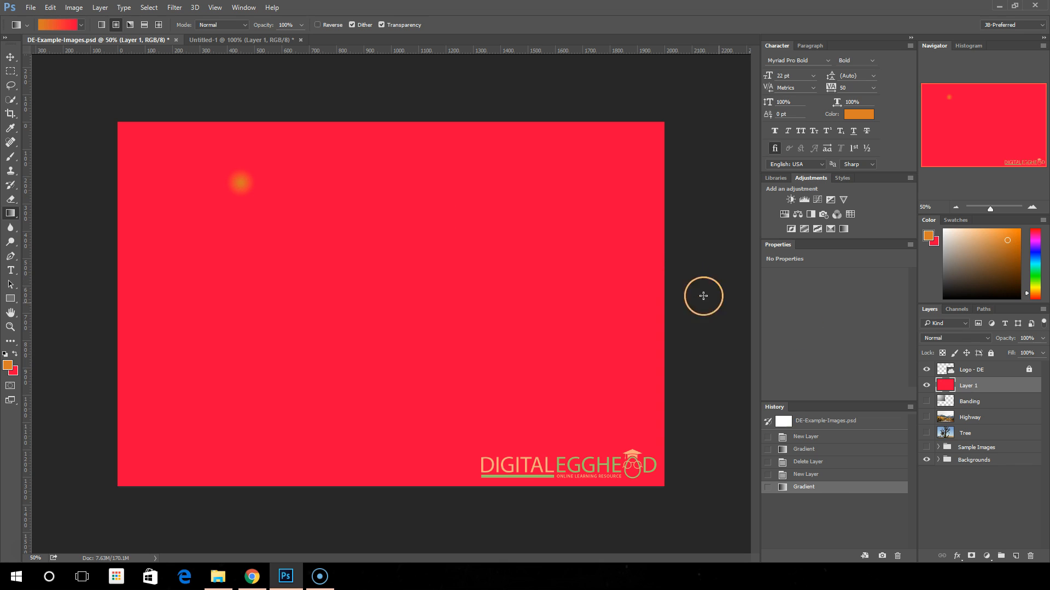
click(829, 474)
Try orange-to-red Angle gradients with different directions on Layer 1, and revert the layer to its empty state.
click(129, 25)
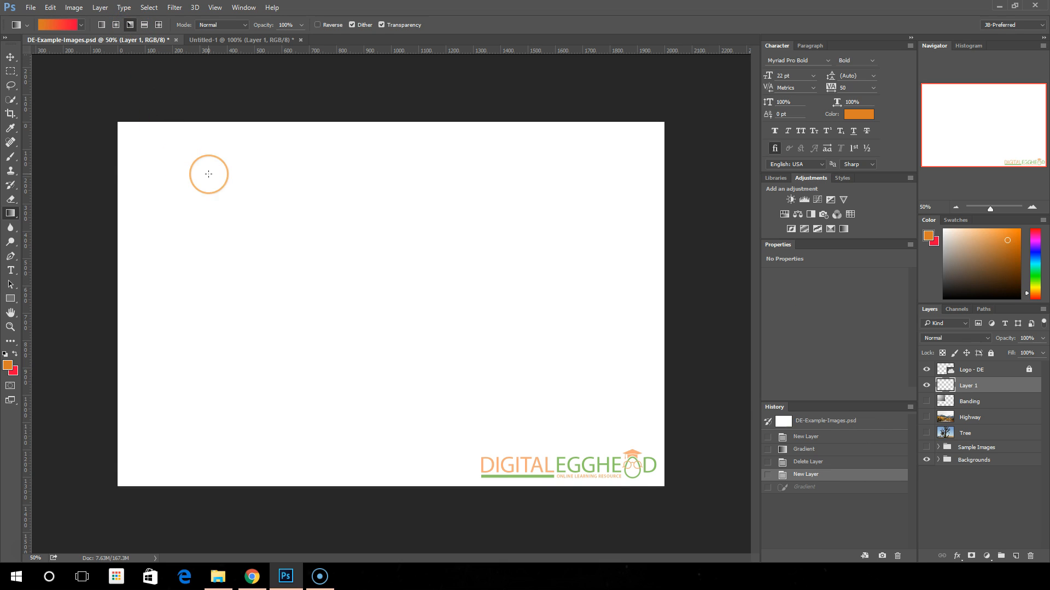
drag(351, 188, 262, 288)
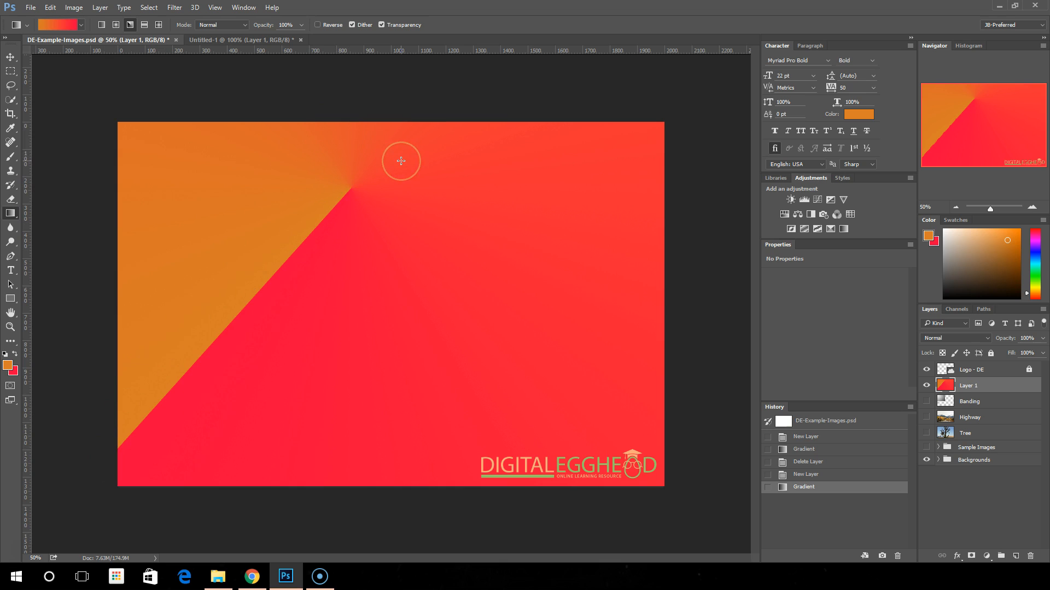
drag(504, 314, 353, 196)
drag(355, 246, 326, 396)
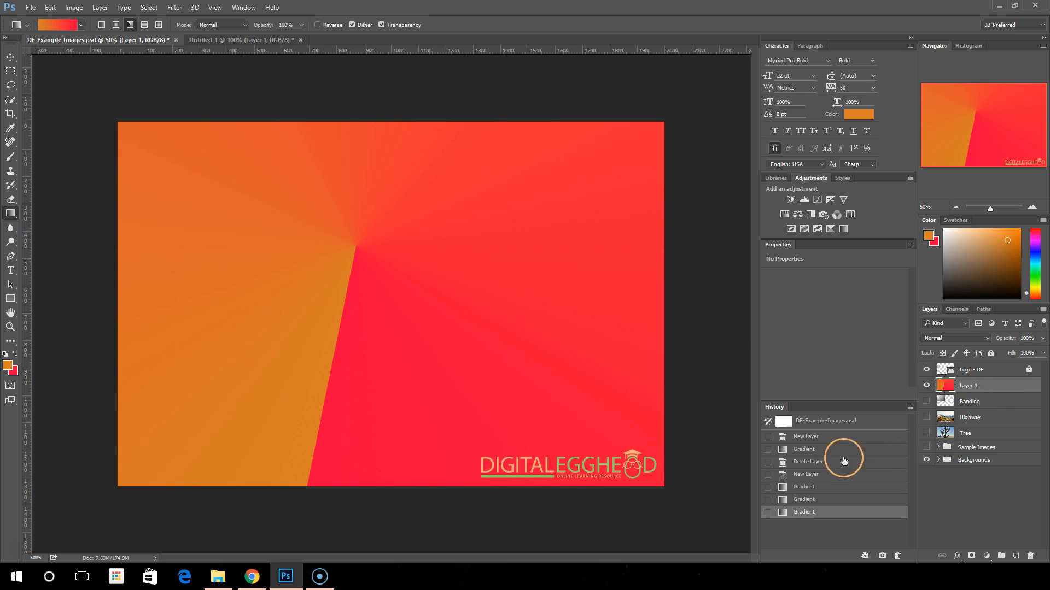
click(808, 474)
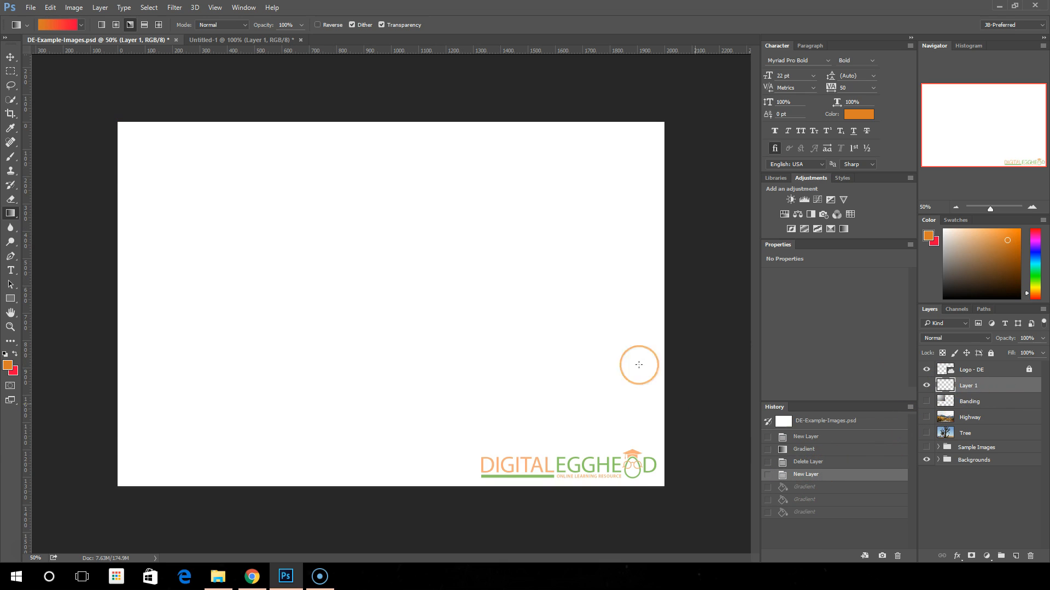
Try a vertical and a slanted Reflected gradient in orange to red on Layer 1, reverting each one.
click(145, 25)
click(145, 24)
drag(272, 334, 271, 182)
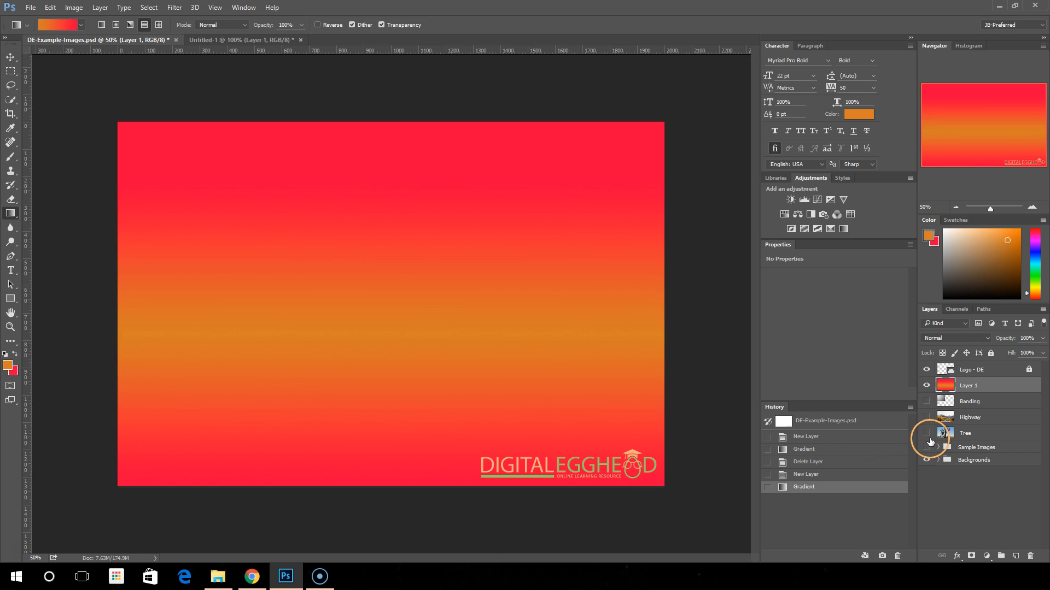
click(805, 475)
drag(288, 286, 463, 211)
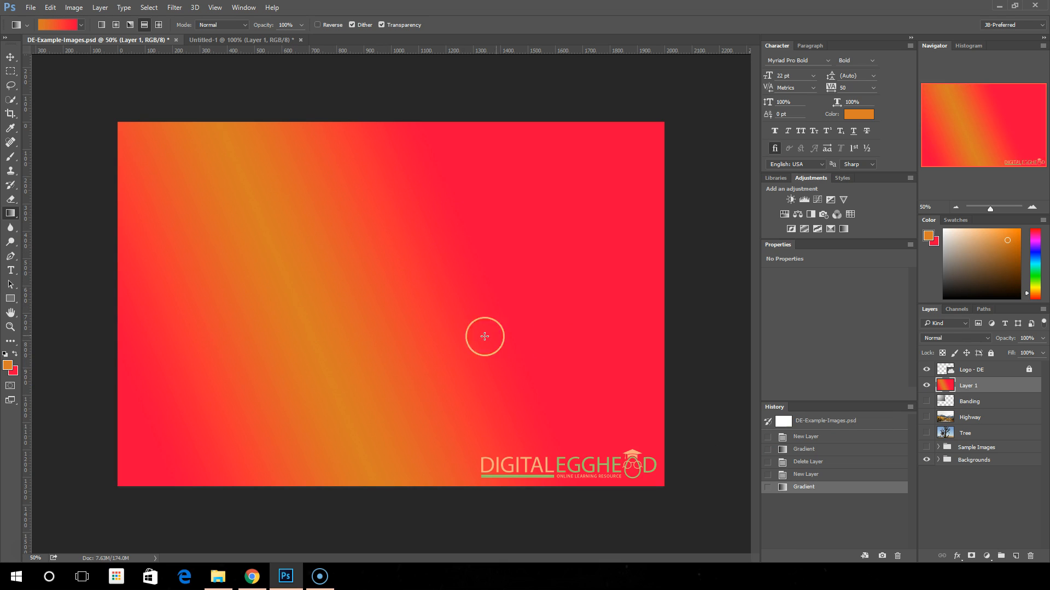
click(829, 474)
Try Diamond gradients of various sizes and angles in orange to red on Layer 1, and revert the layer to empty.
click(159, 25)
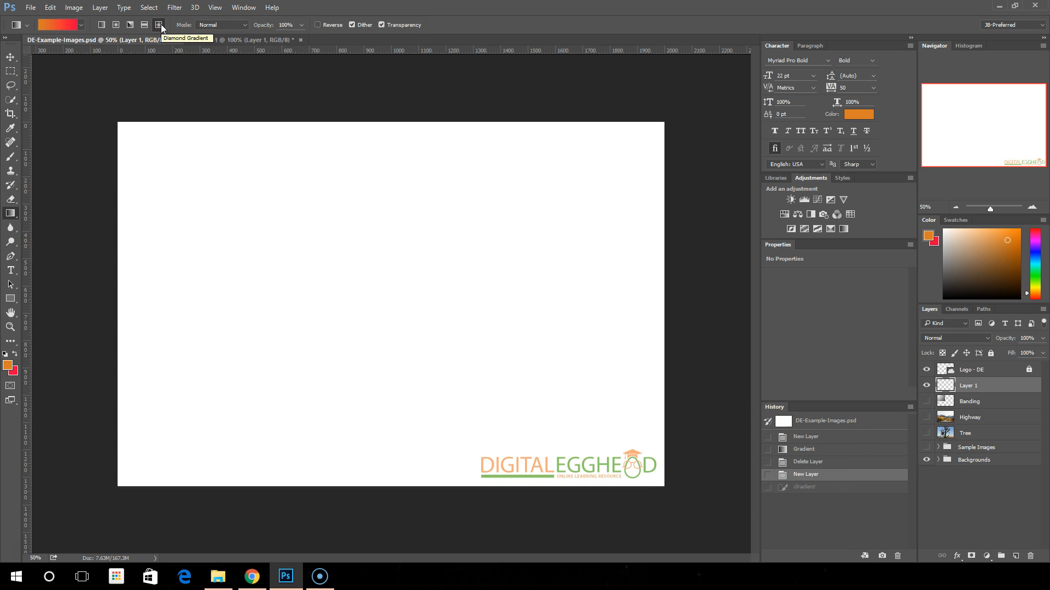
drag(291, 260, 230, 203)
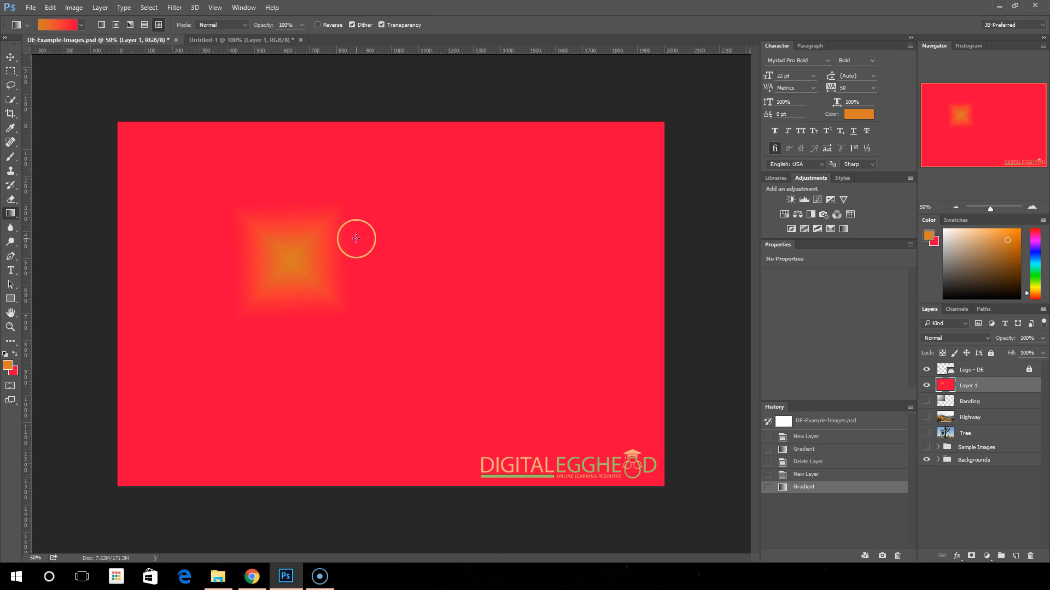
drag(347, 261, 344, 213)
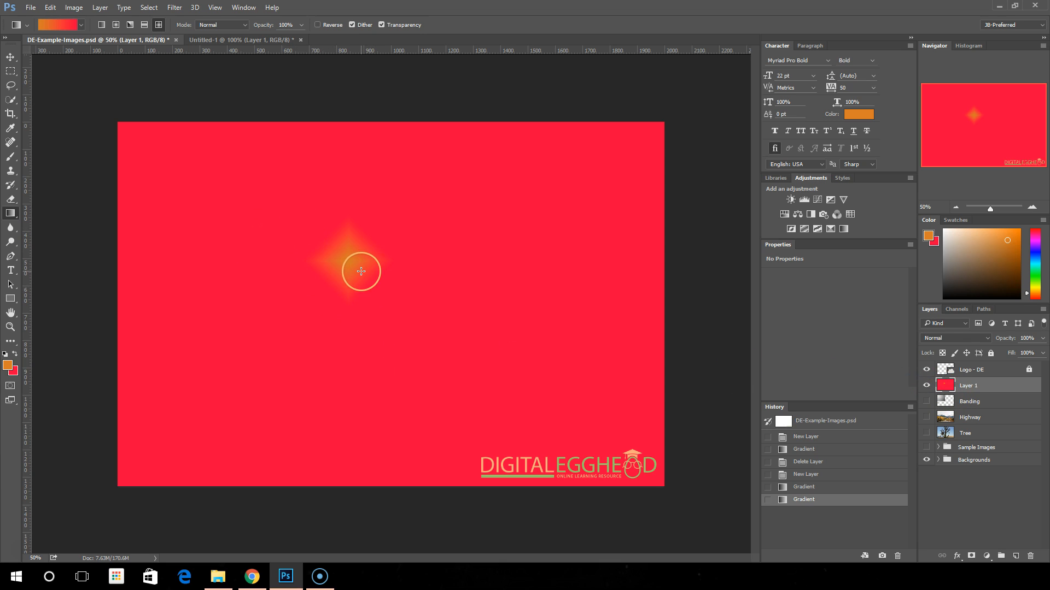
click(840, 475)
drag(456, 256, 220, 159)
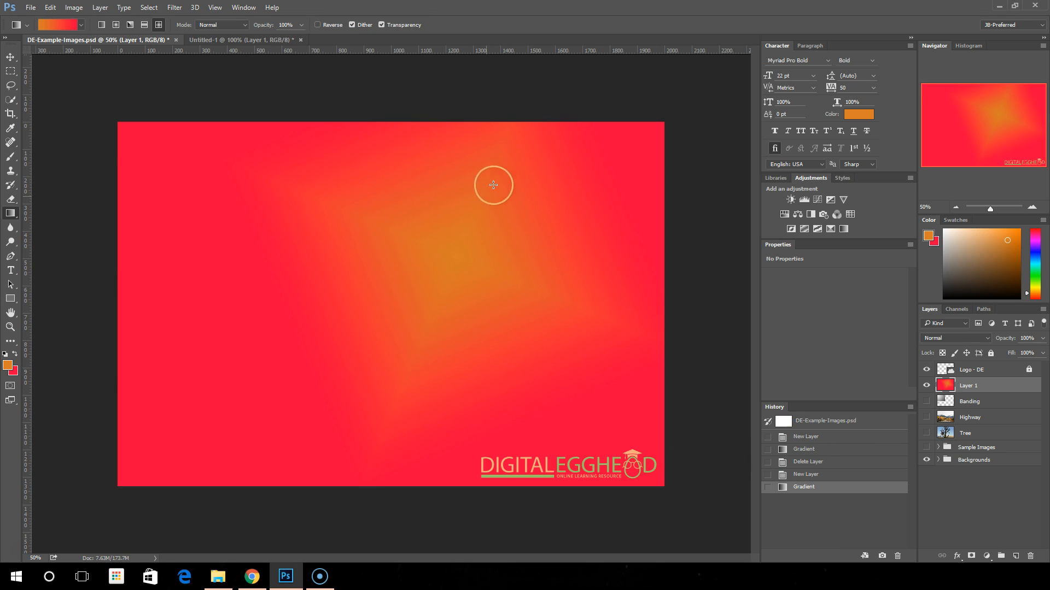
drag(203, 340, 346, 467)
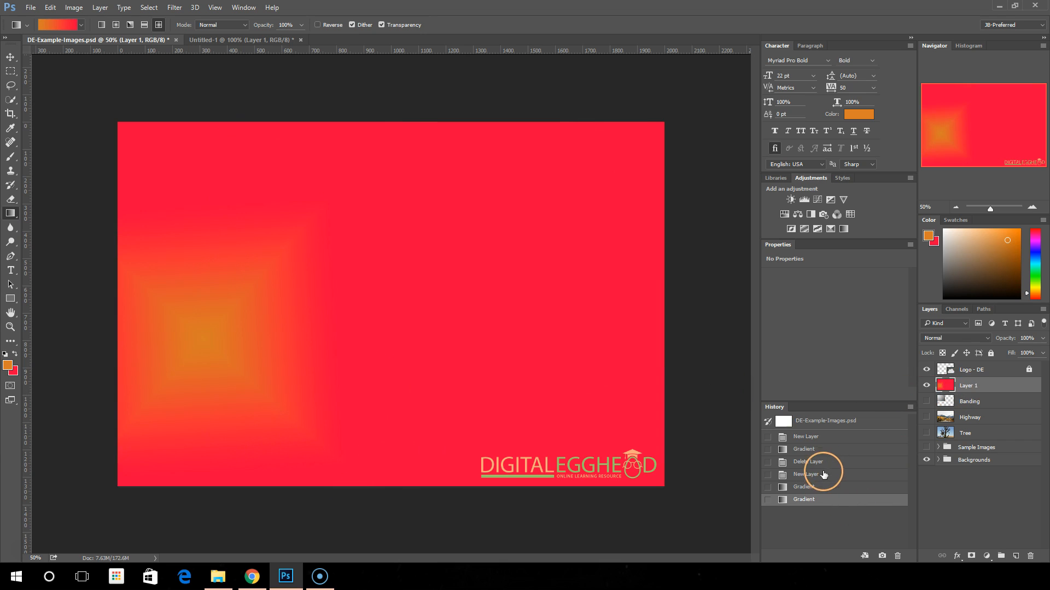
click(815, 475)
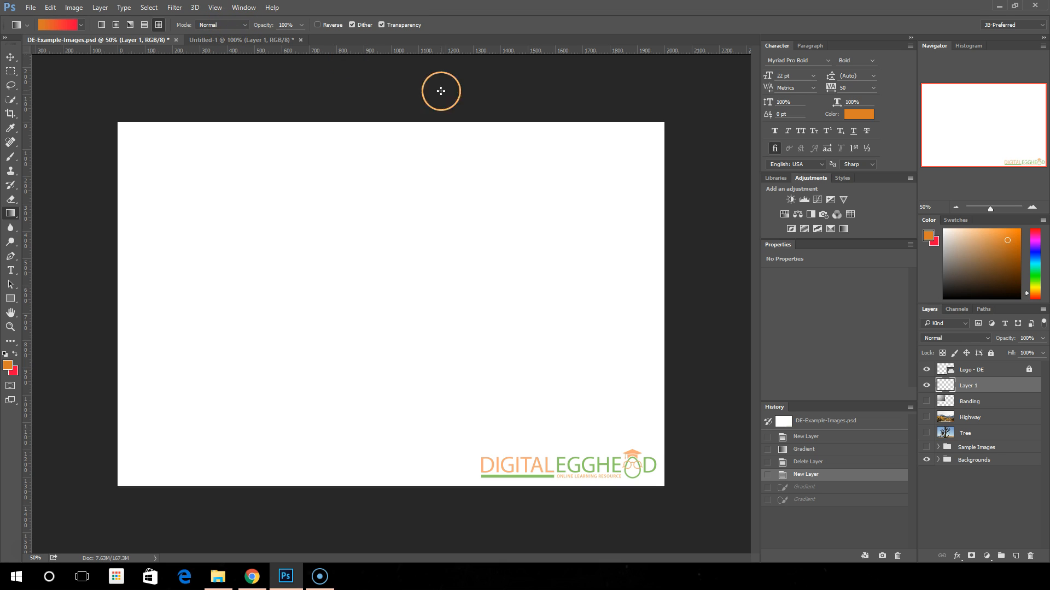
Show and select the Tree layer, and set the gradient type back to Linear.
click(926, 433)
click(998, 437)
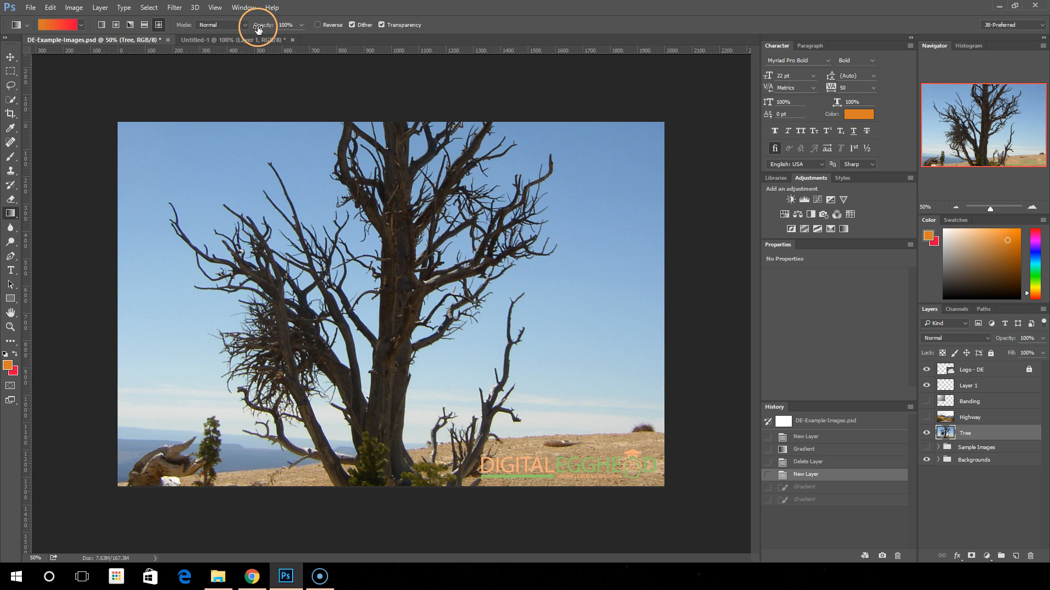
click(103, 25)
Try a Multiply-mode linear gradient from the top of the Tree photo down to about mid-height, and revert it.
click(233, 25)
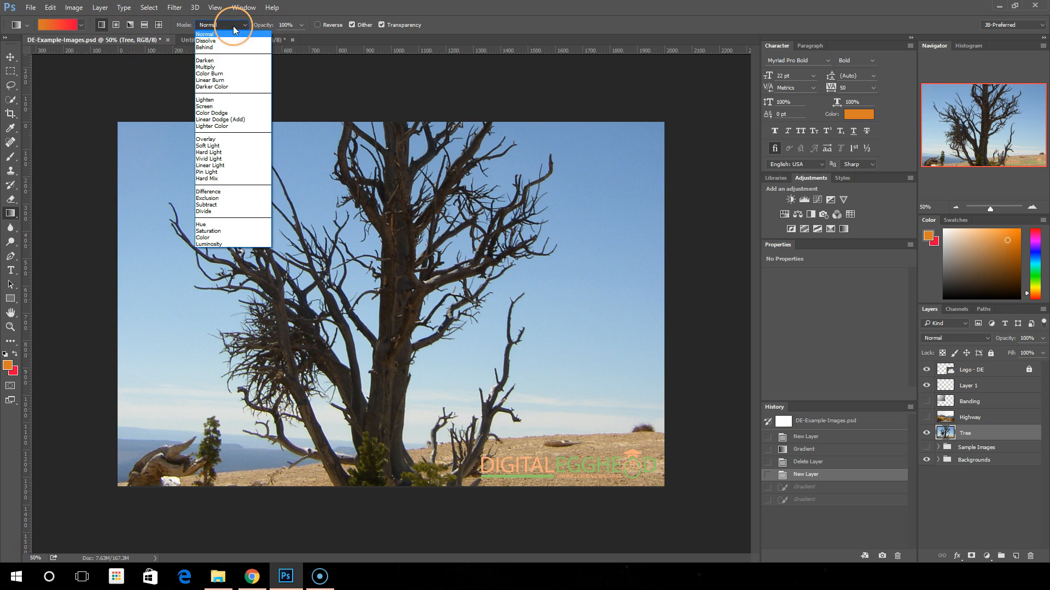
click(207, 67)
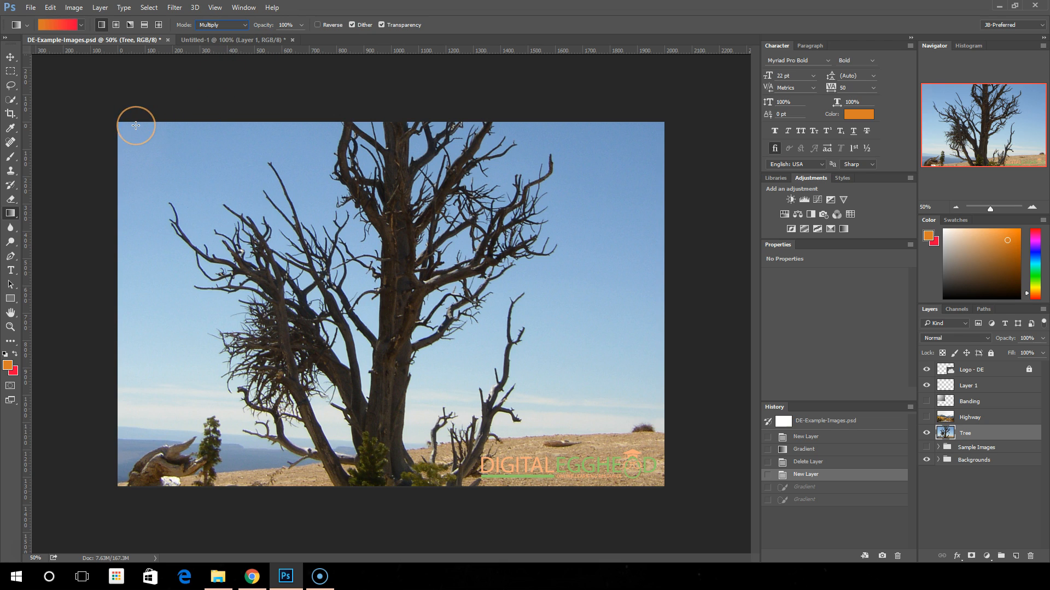
drag(136, 125, 138, 206)
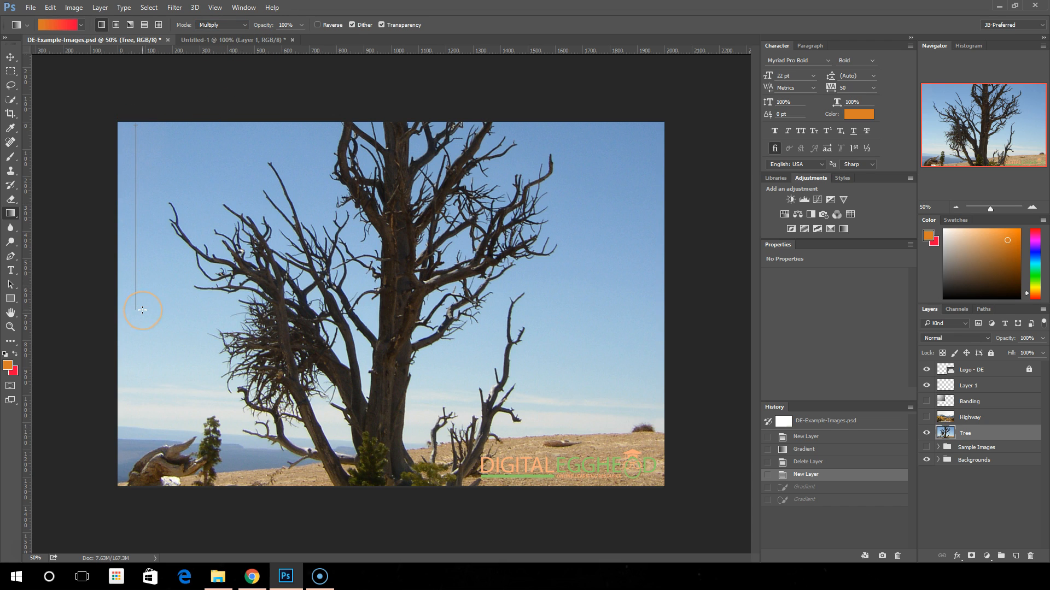
drag(142, 310, 141, 307)
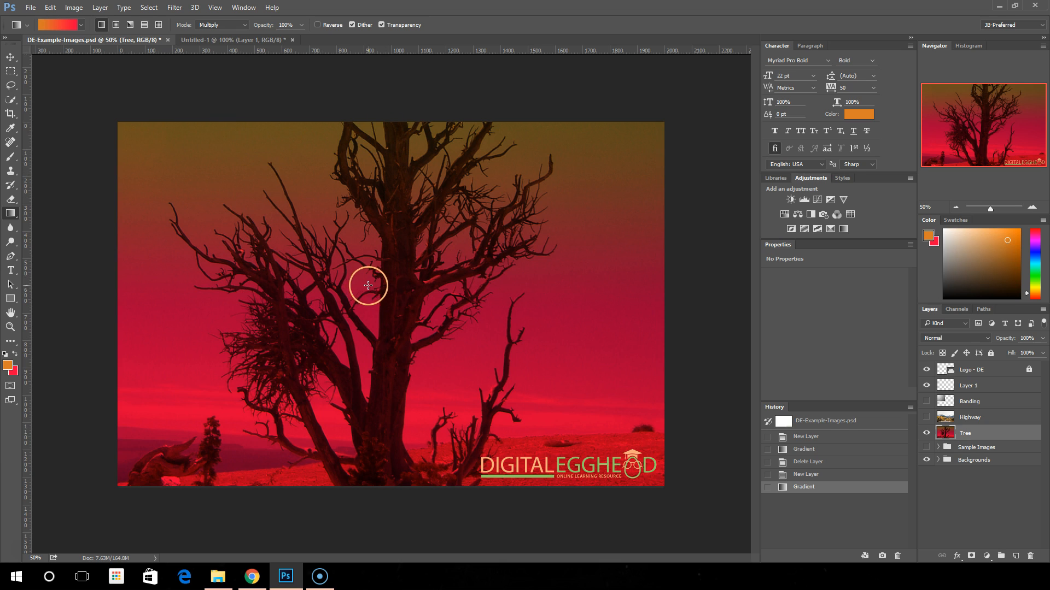
click(808, 474)
Set the gradient blending mode to Overlay and draw the orange-to-red linear gradient downward from the top of the Tree photo.
click(210, 25)
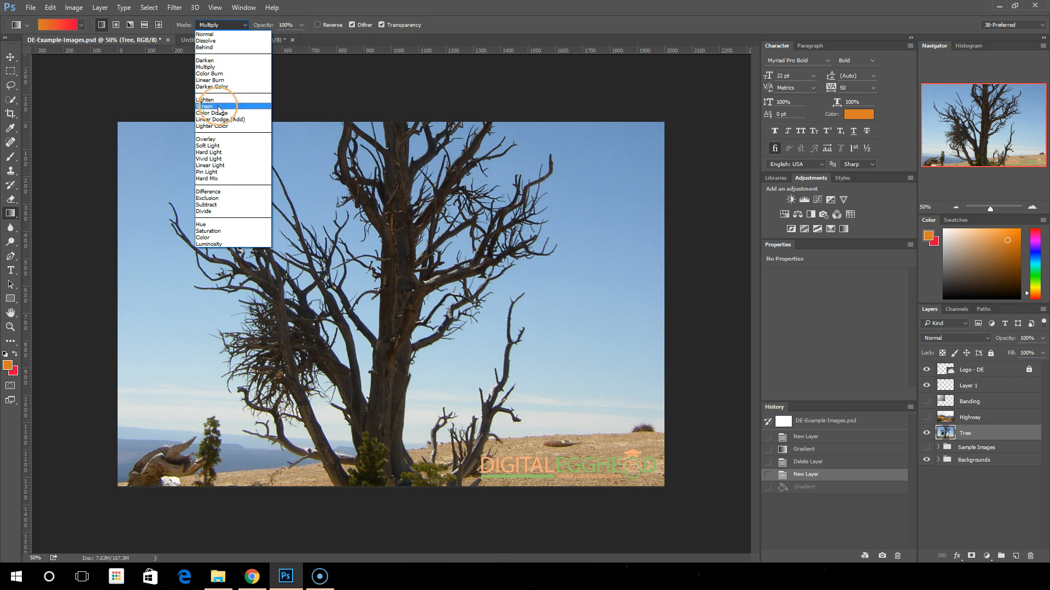
click(214, 138)
drag(214, 136, 251, 236)
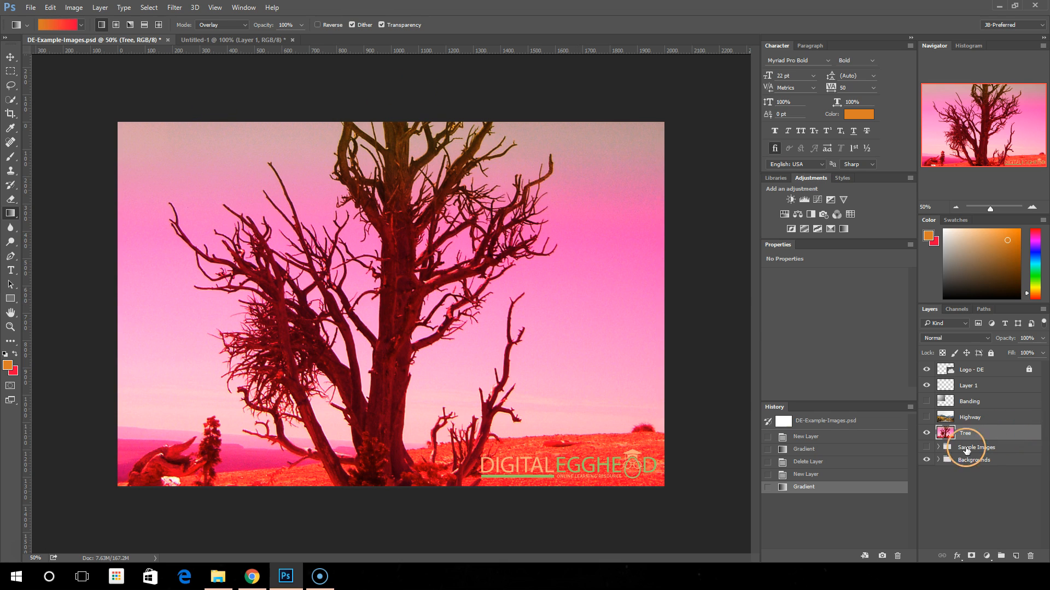
Revert the Overlay gradient on the Tree photo and set the gradient blending mode back to Normal.
click(804, 474)
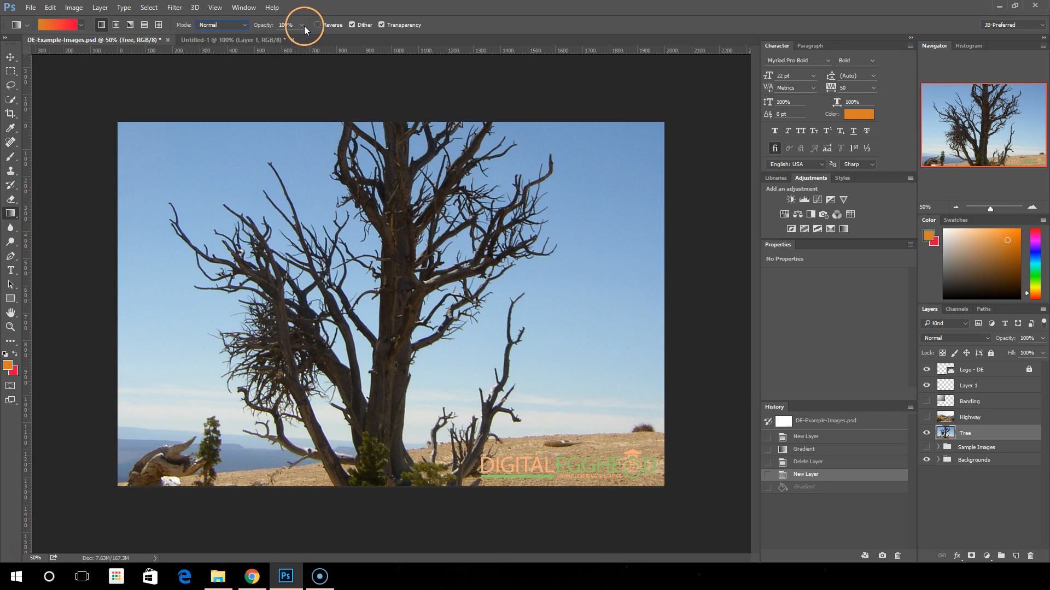
Try a linear gradient at 21% opacity on Layer 1 from above the canvas down past mid-height, and revert it.
click(302, 25)
drag(266, 39, 260, 38)
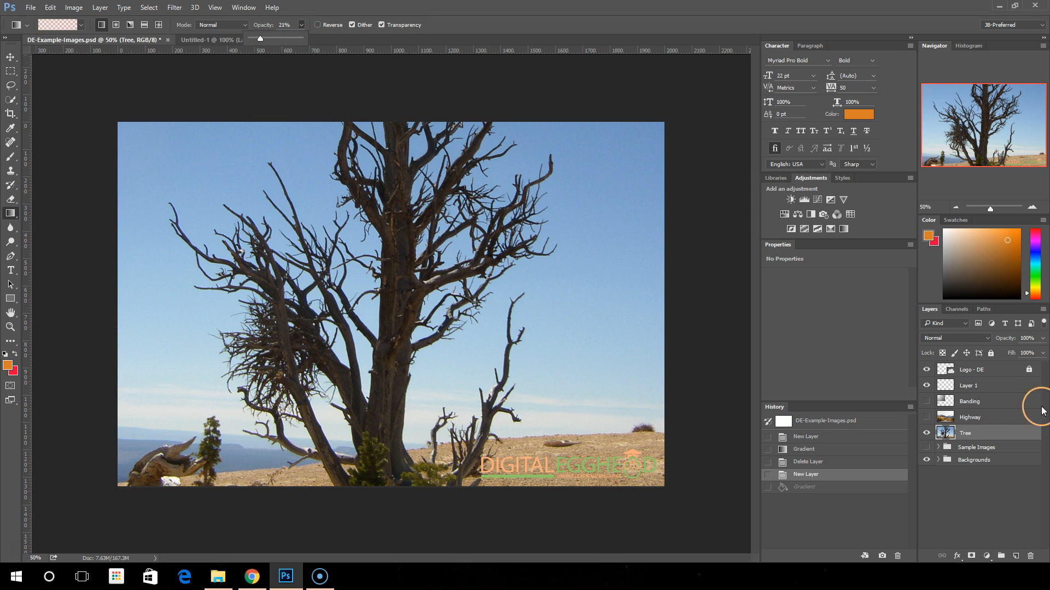
click(984, 387)
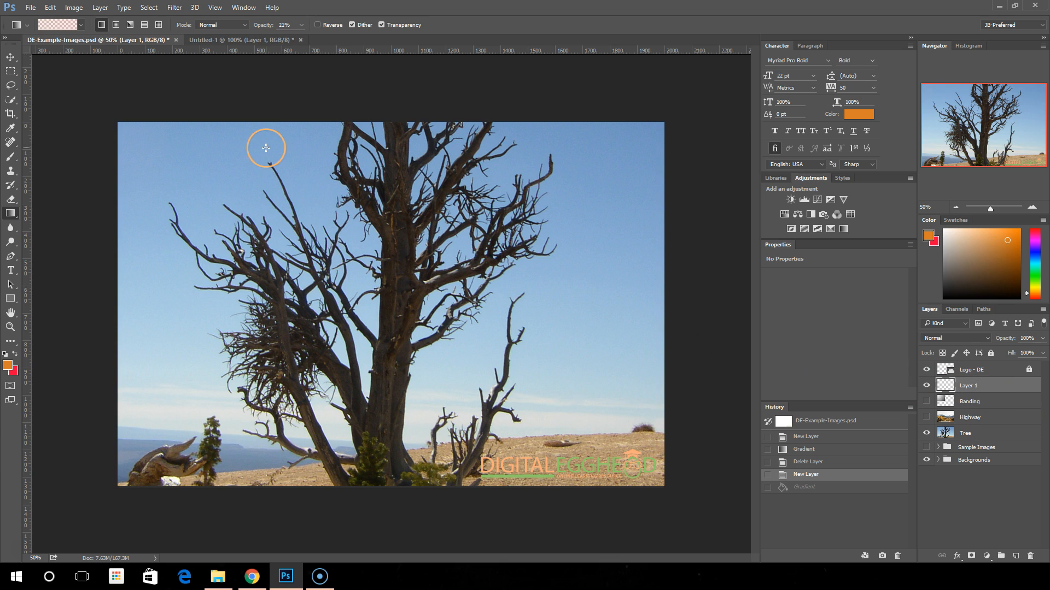
drag(269, 113, 272, 331)
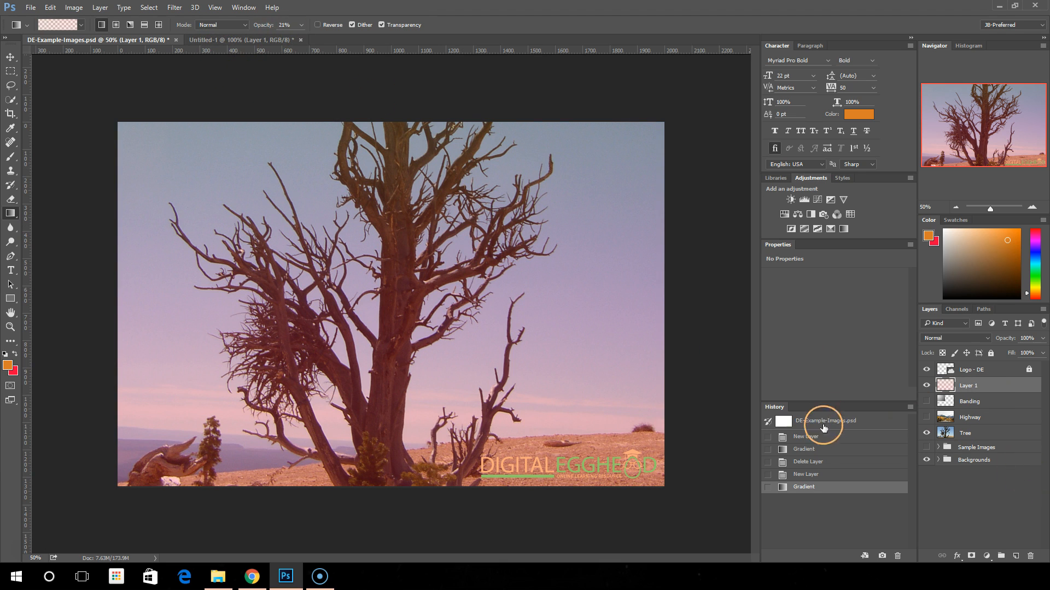
click(805, 475)
Try a short linear gradient at 80% opacity across the upper part of Layer 1, revert it, and restore the opacity to 100%.
click(258, 23)
text(80)
key(Return)
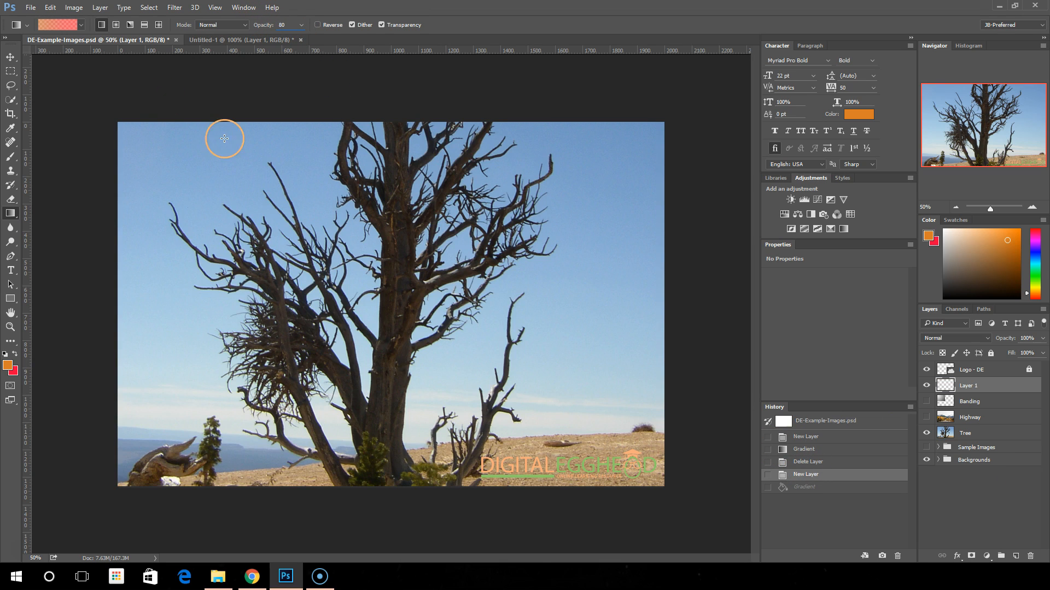
drag(223, 133, 239, 202)
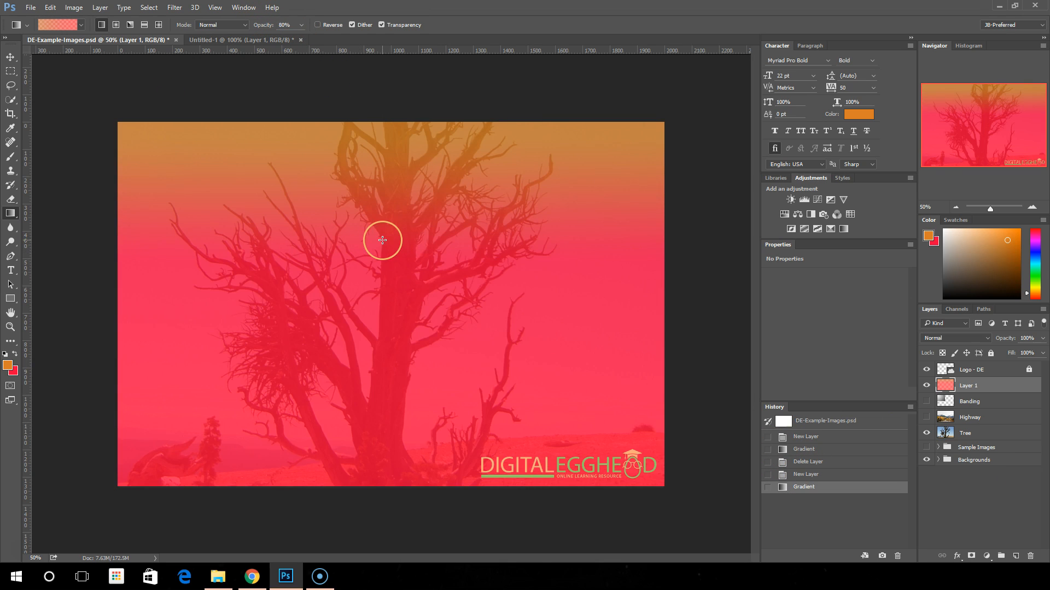
click(805, 474)
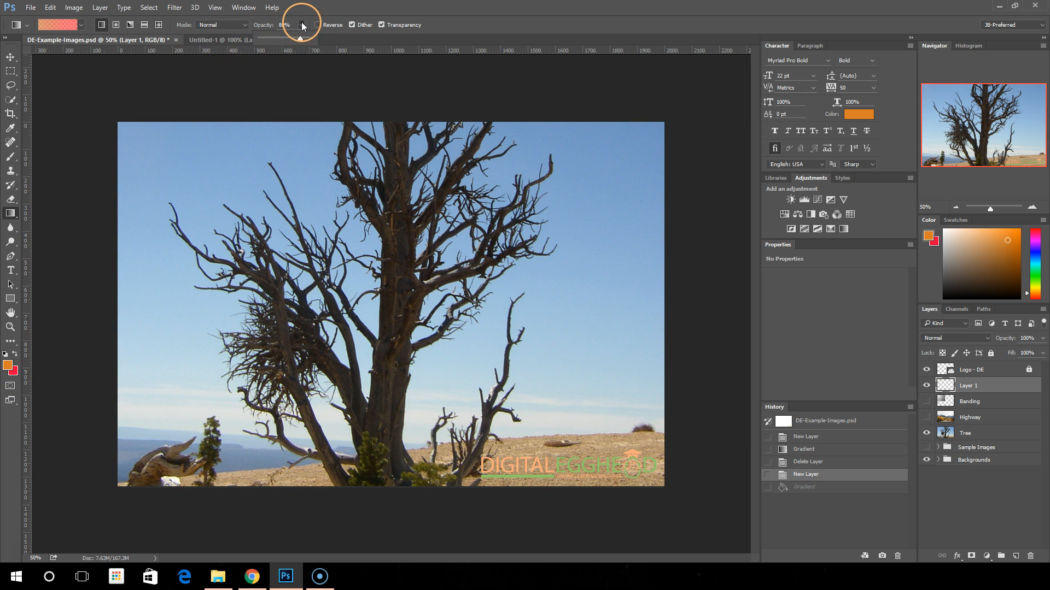
click(351, 43)
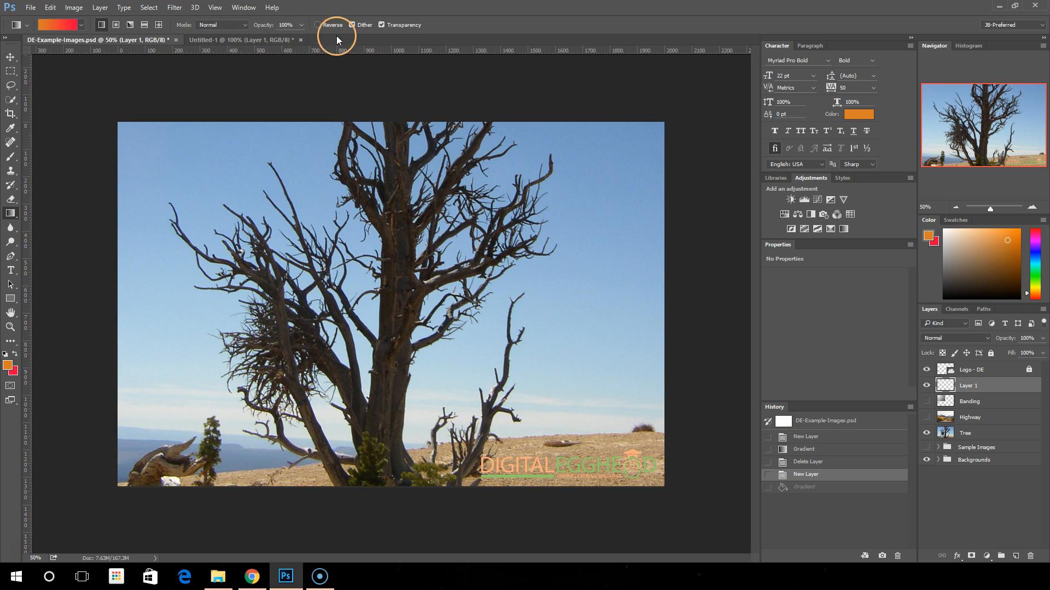
Toggle the gradient's Reverse option on and off several times, and swap the foreground and background colors and back.
click(317, 24)
click(317, 25)
click(317, 24)
click(318, 24)
click(318, 25)
click(318, 24)
click(16, 358)
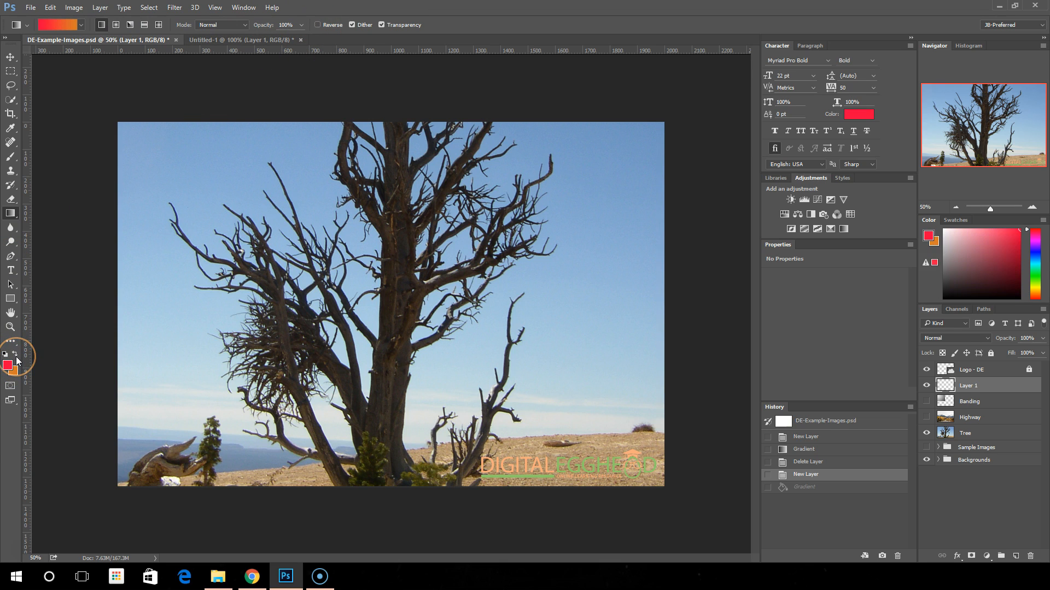
click(16, 358)
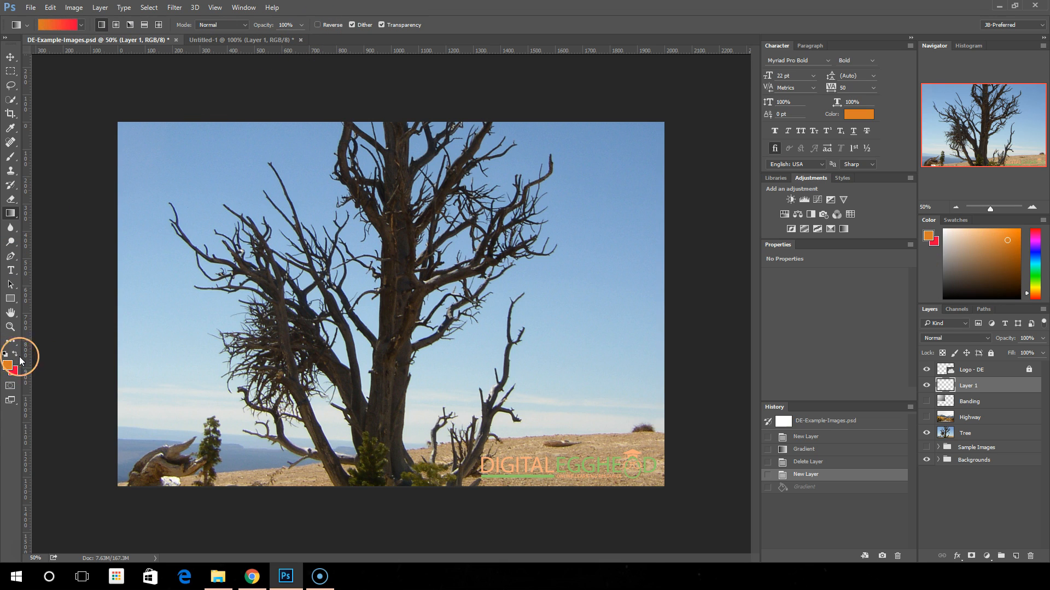
Try the purple-green-orange gradient preset with Reverse switched on and off, and return to the orange-to-red foreground-to-background preset.
click(82, 25)
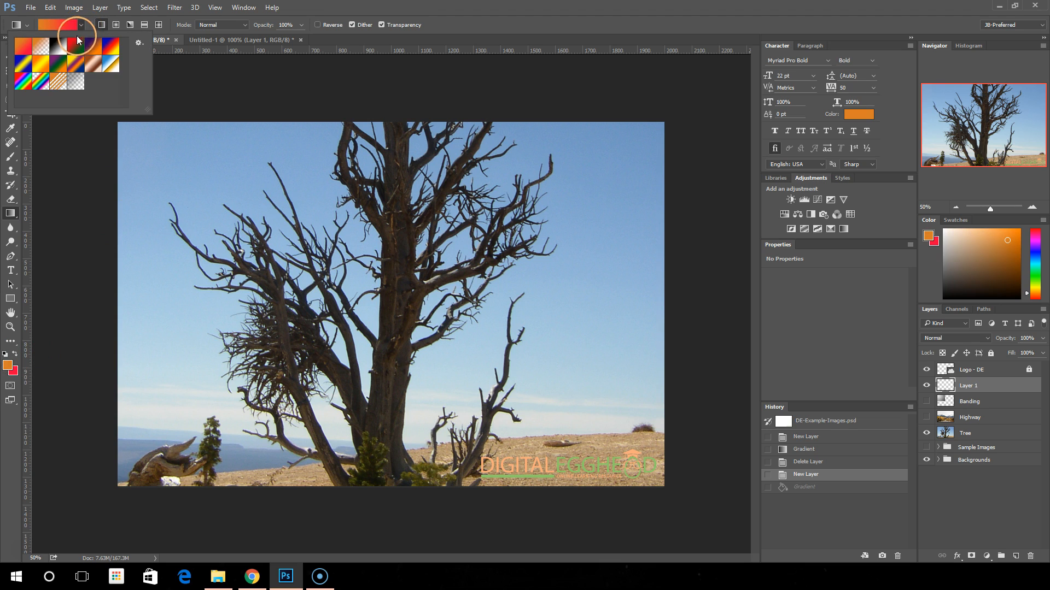
click(57, 64)
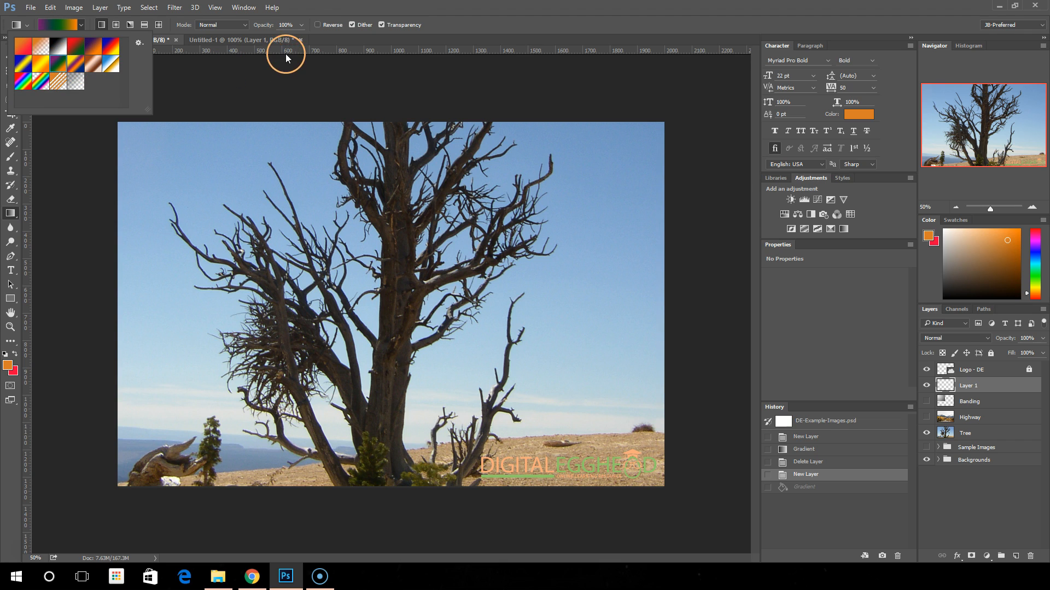
click(298, 8)
click(317, 25)
click(317, 25)
drag(231, 198, 232, 199)
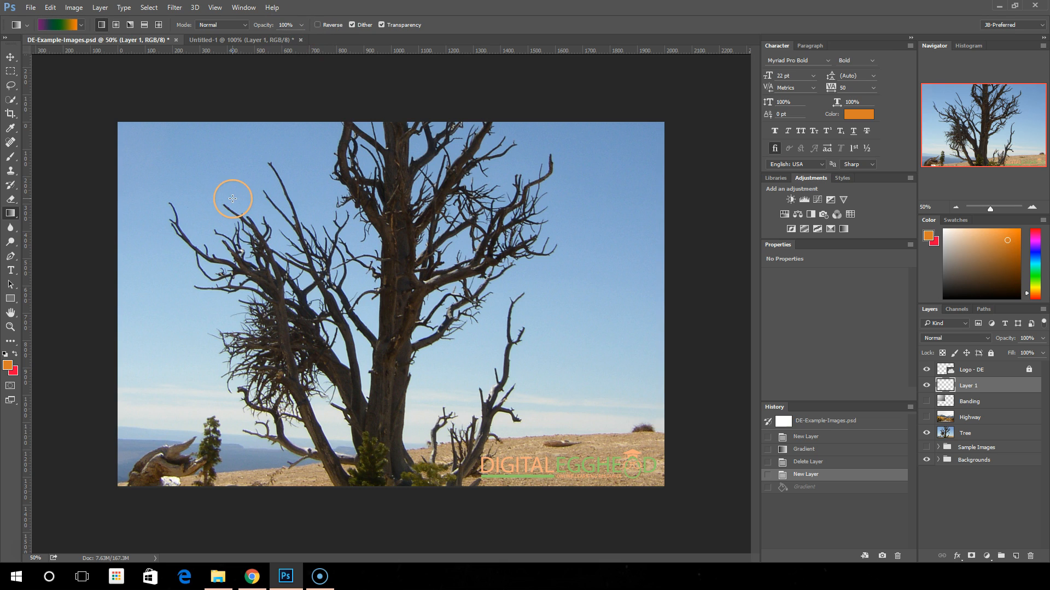
click(75, 29)
click(23, 46)
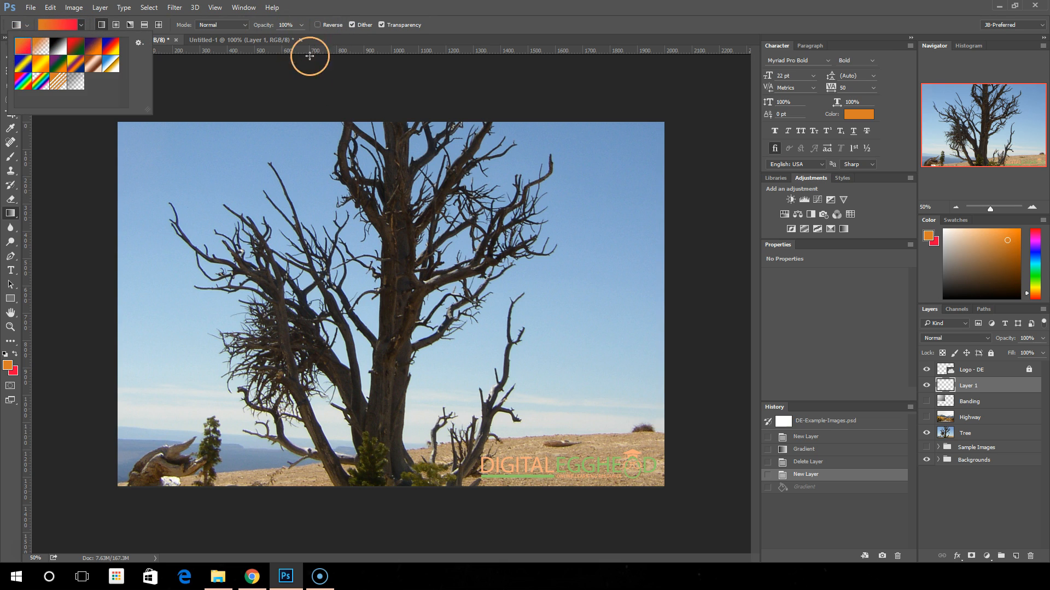
click(343, 75)
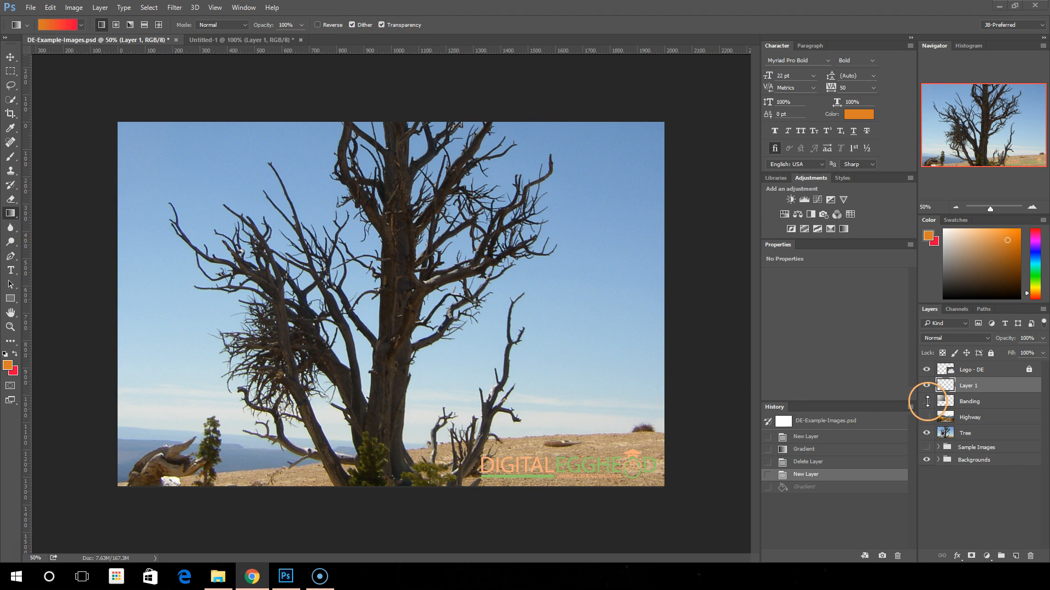
Reset the foreground and background colors to black and white and hide the Tree layer.
click(1009, 403)
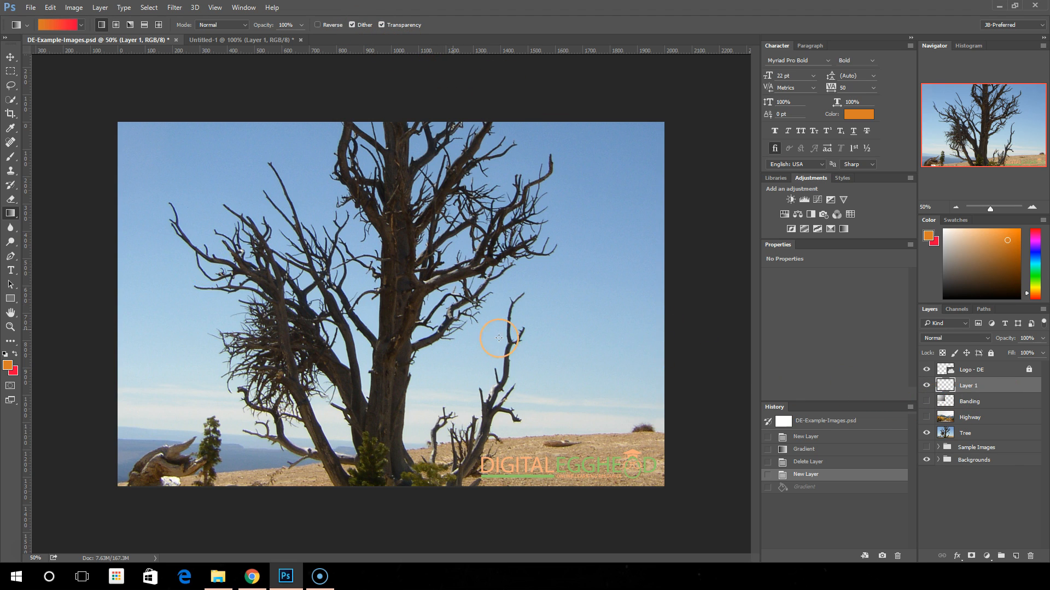
key(d)
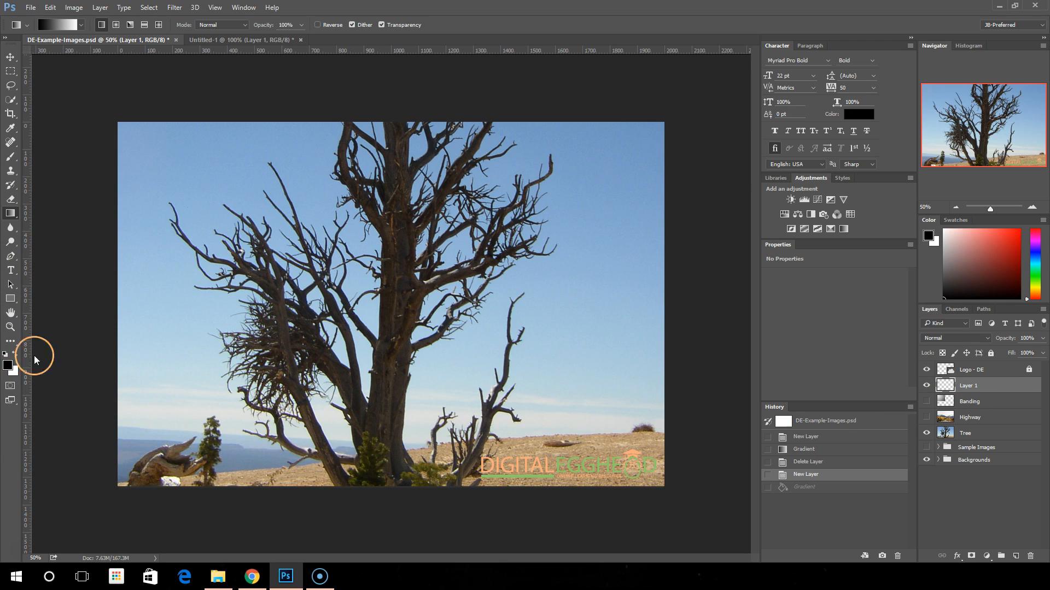
click(928, 435)
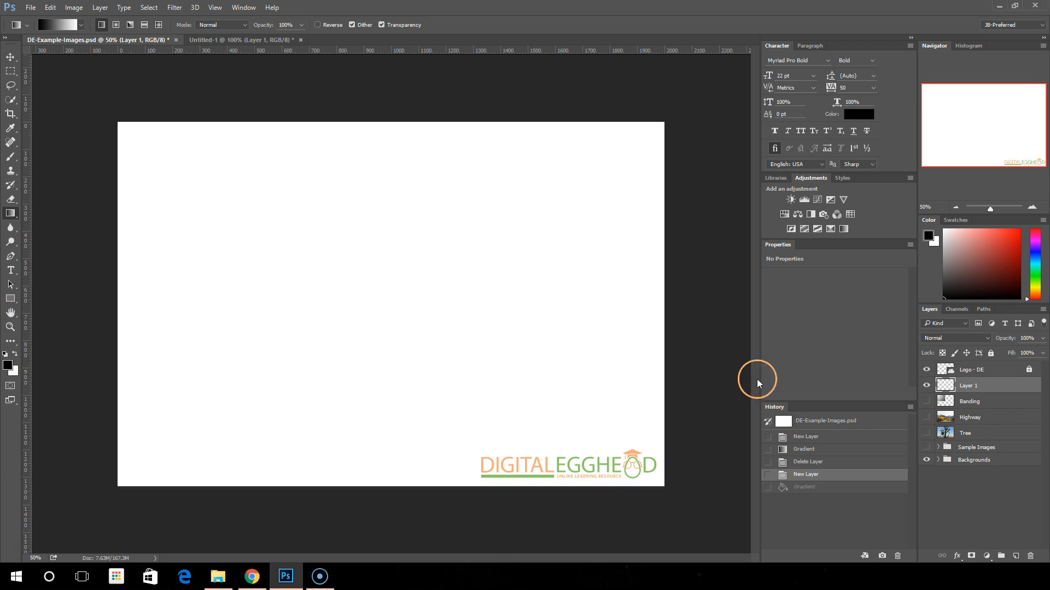
Draw a diagonal black-to-white linear gradient on Layer 1, and move the Banding layer above it, showing it briefly for comparison.
drag(135, 140, 440, 335)
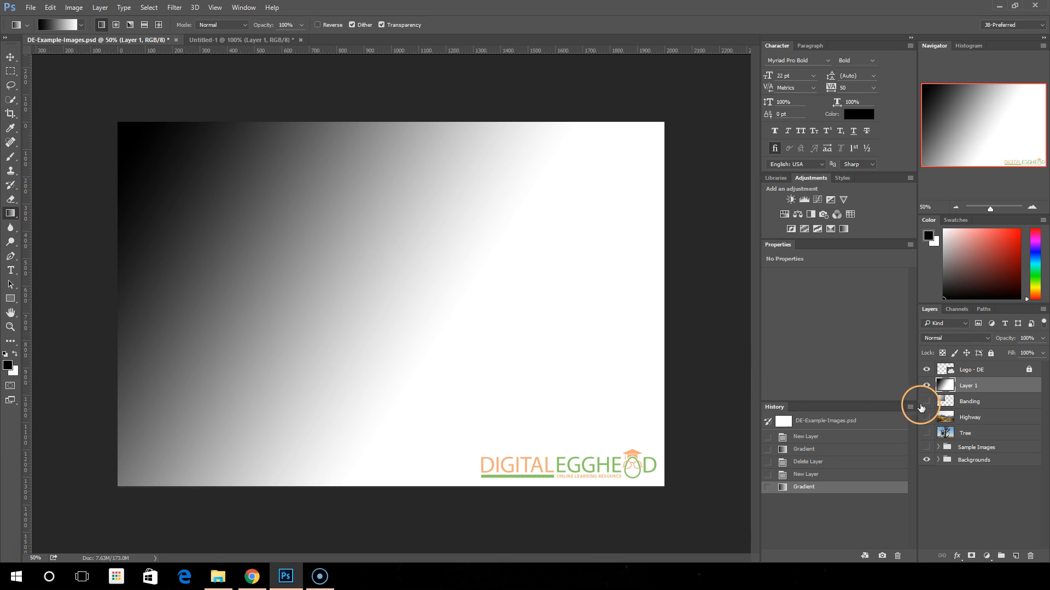
drag(978, 402, 978, 377)
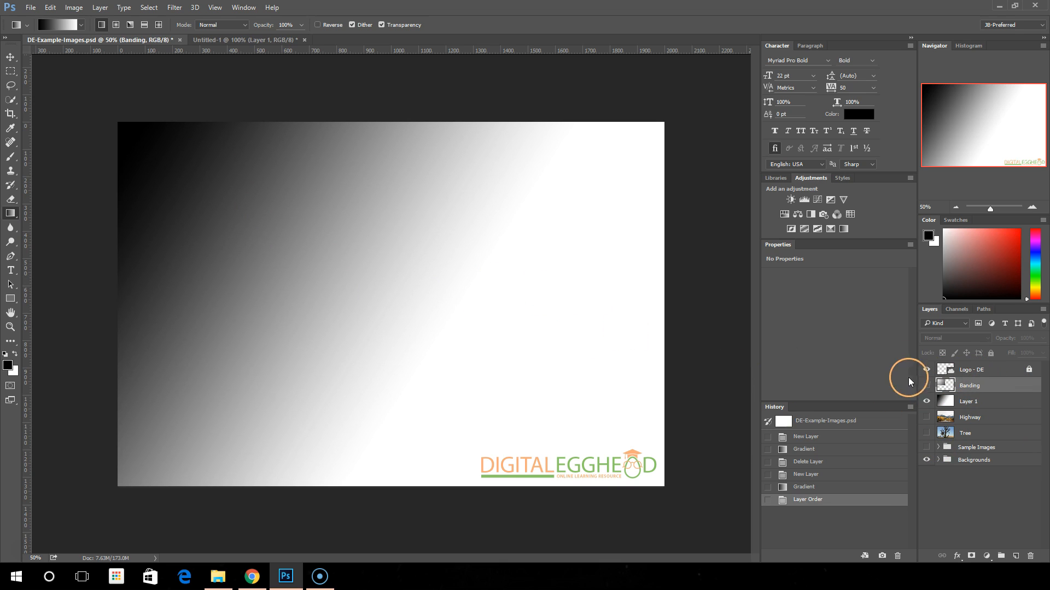
click(926, 385)
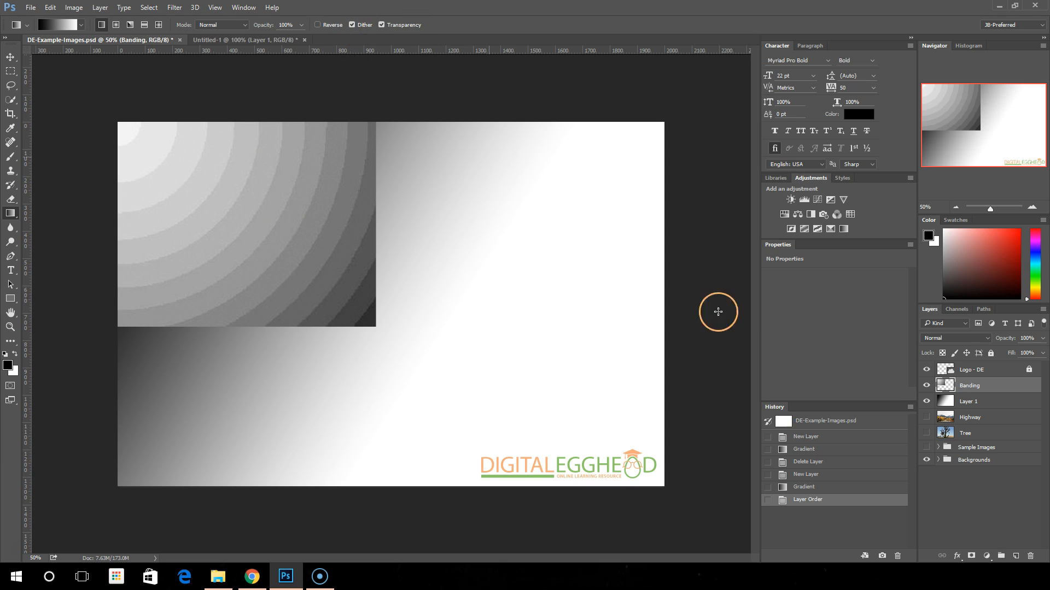
click(926, 386)
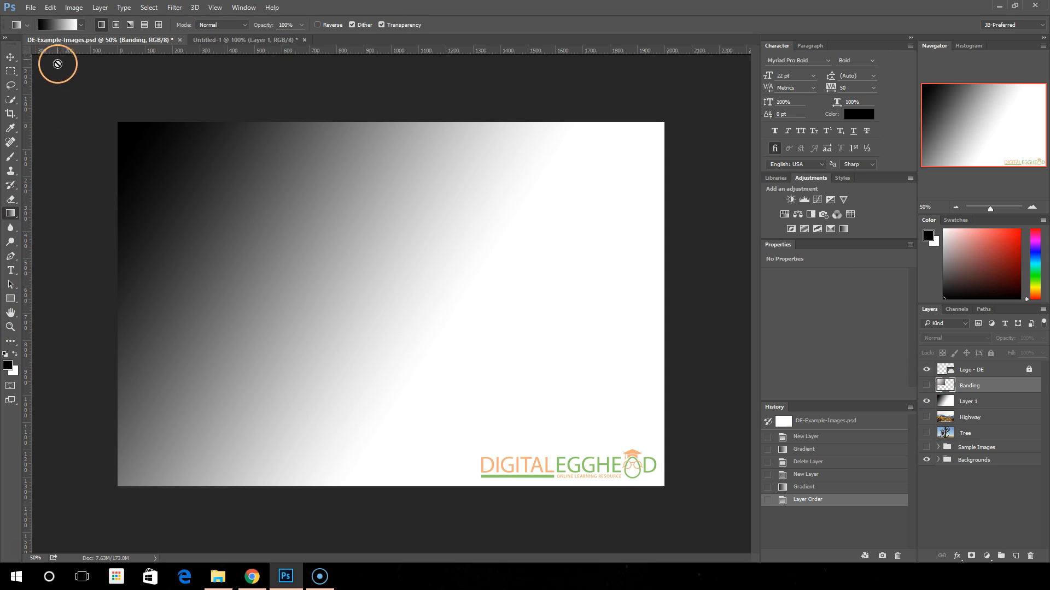
Choose the black-to-transparent gradient preset and toggle the Transparency option off and back on.
click(80, 25)
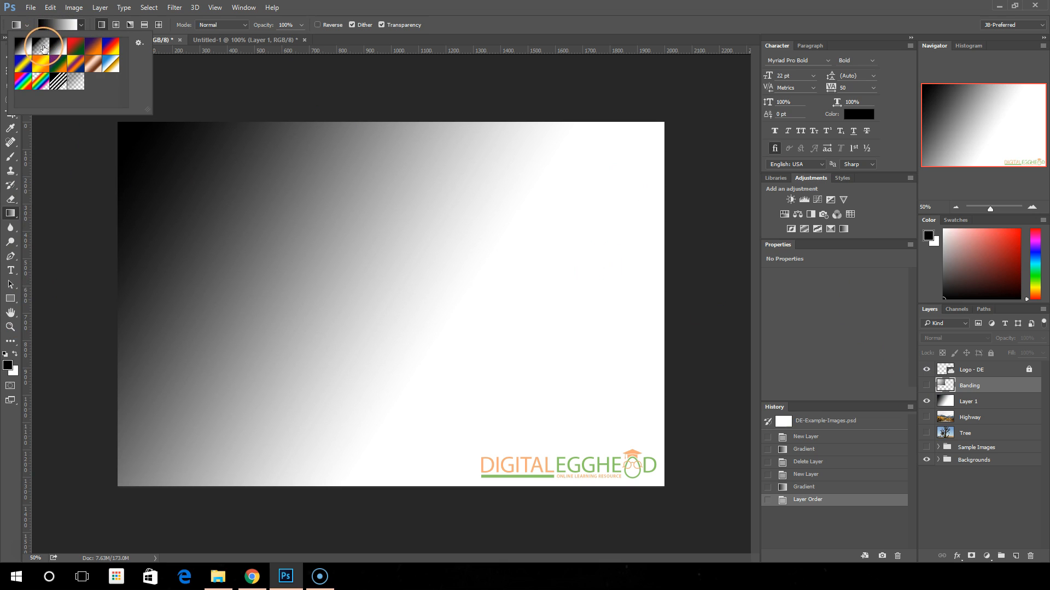
click(43, 47)
click(339, 51)
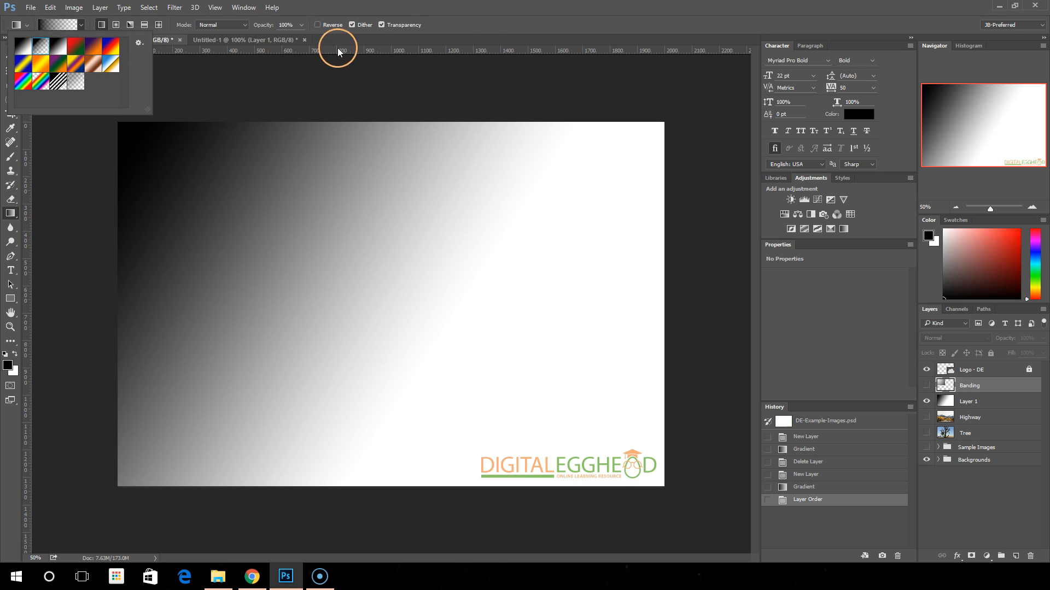
click(494, 34)
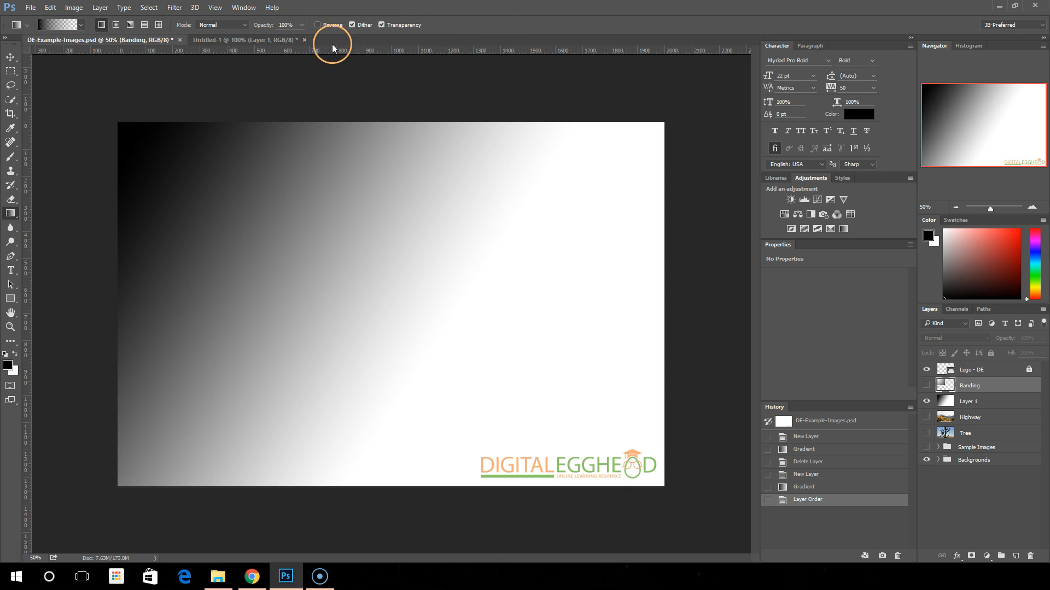
click(381, 25)
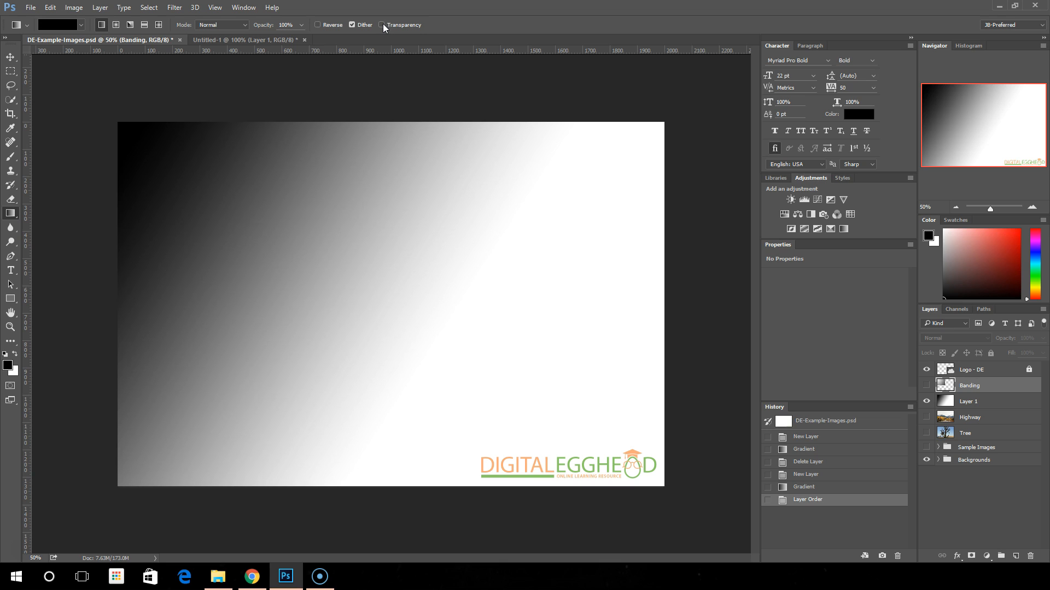
click(381, 25)
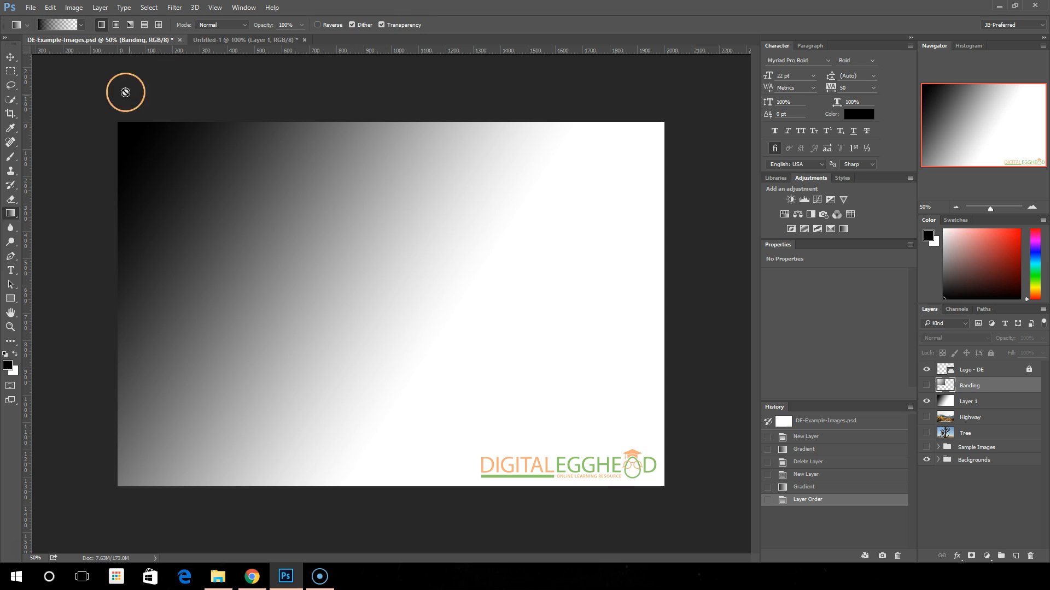
Revert the document to its first New Layer history state and activate the 3D Material Drop Tool.
click(801, 436)
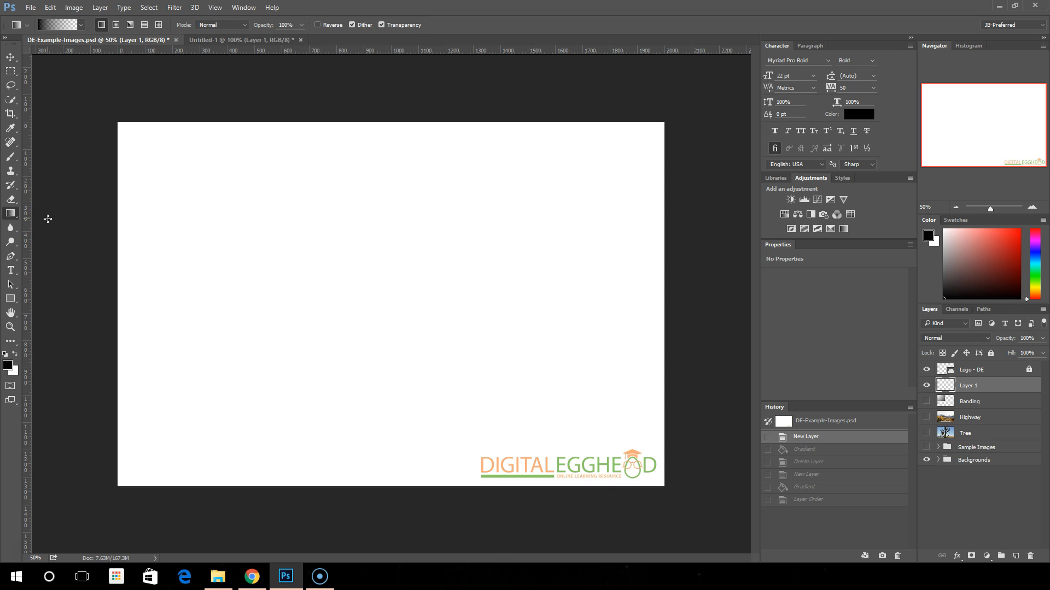
click(13, 215)
right_click(13, 216)
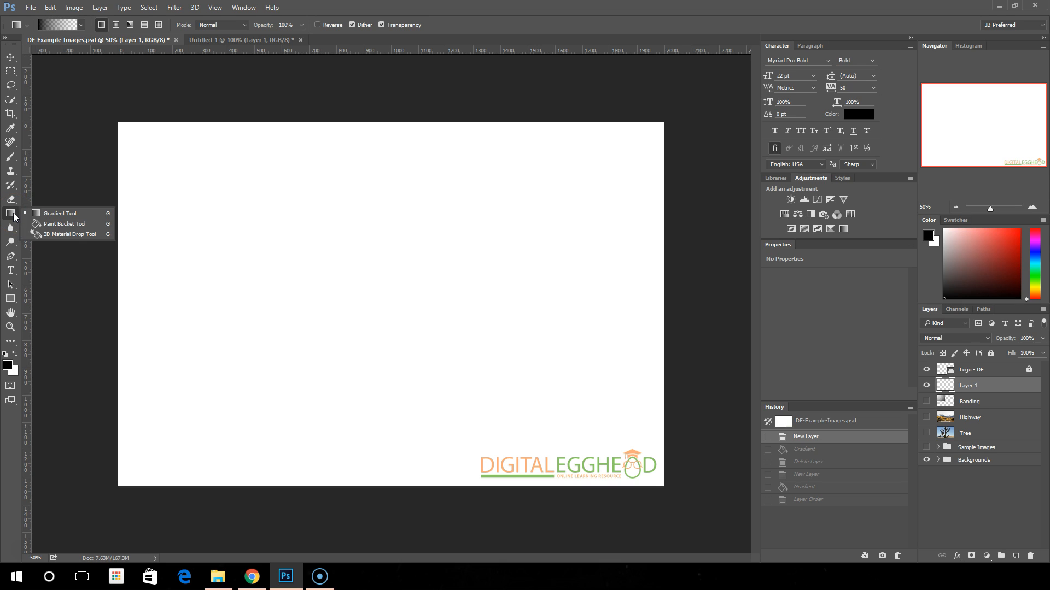
click(66, 235)
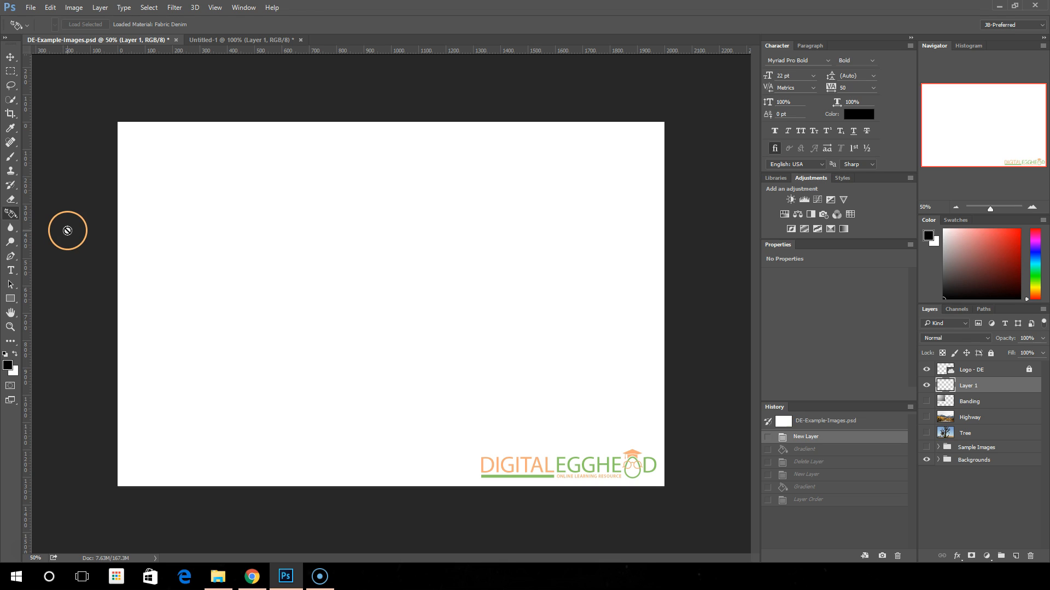
Switch to the Untitled-1 document and orbit the 3D camera slightly around the pyramid with the Move tool.
click(227, 40)
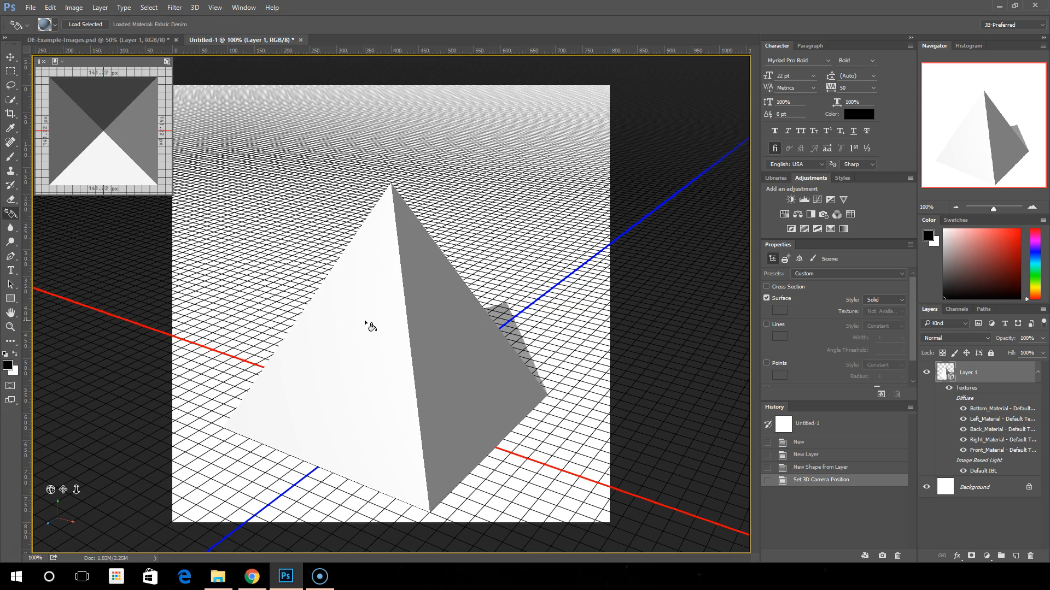
click(9, 56)
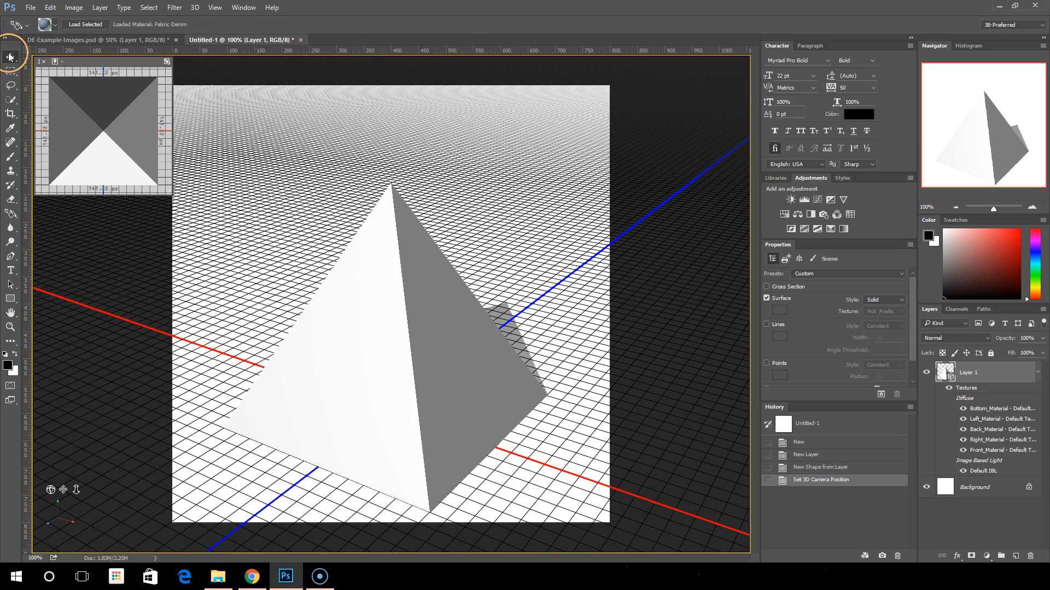
drag(356, 229, 415, 236)
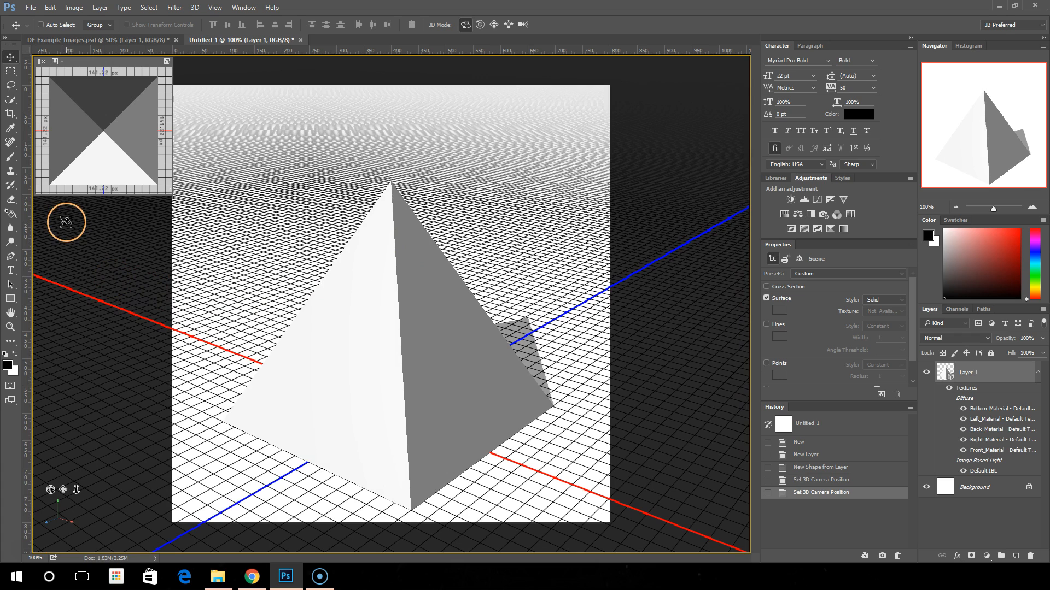
click(347, 312)
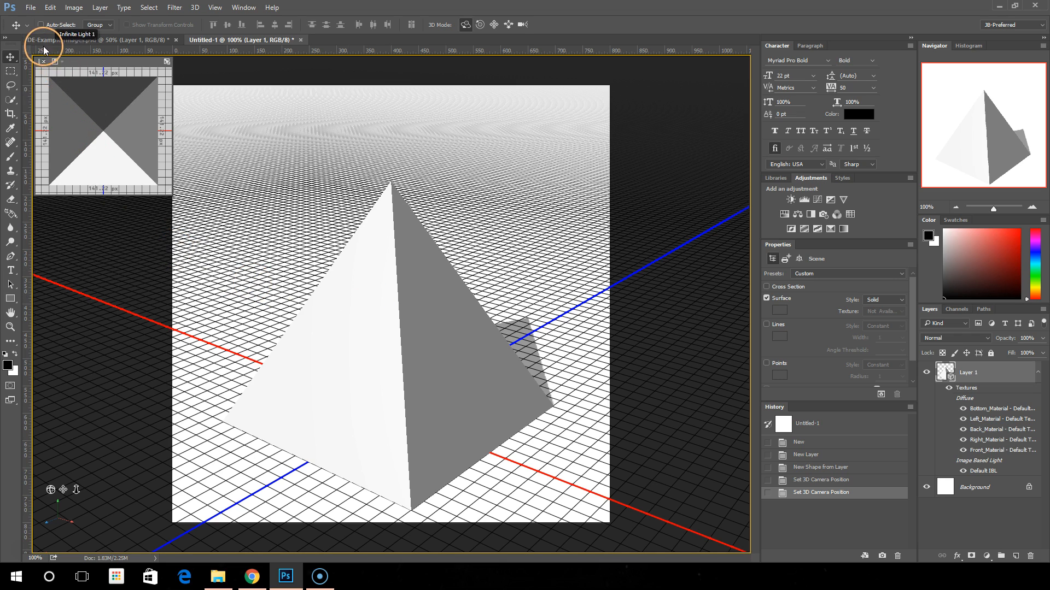
Apply the Fabric Denim material to the pyramid's left visible face with the 3D Material Drop Tool.
click(11, 213)
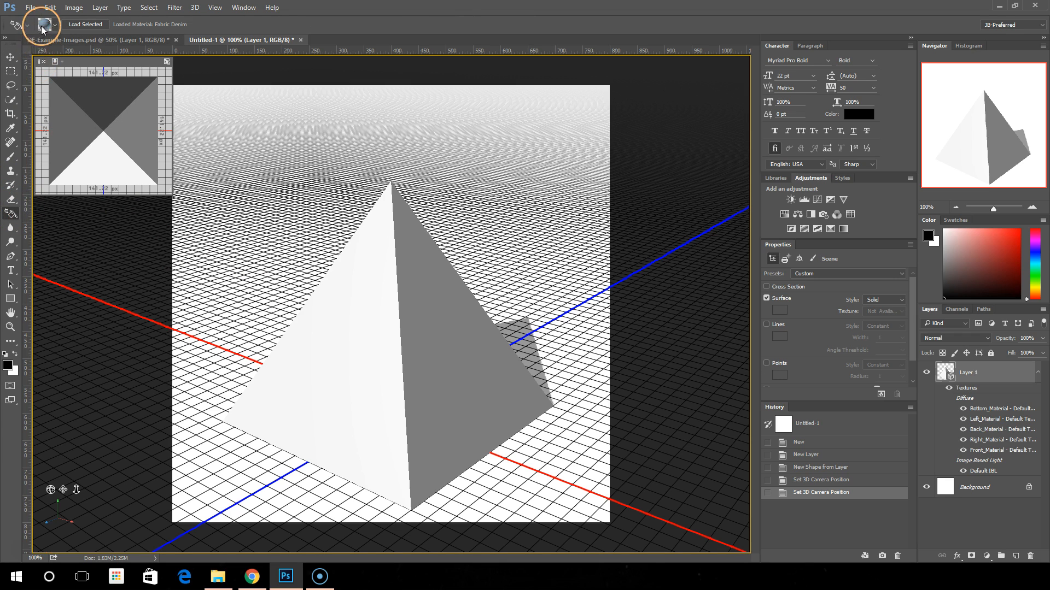
click(53, 23)
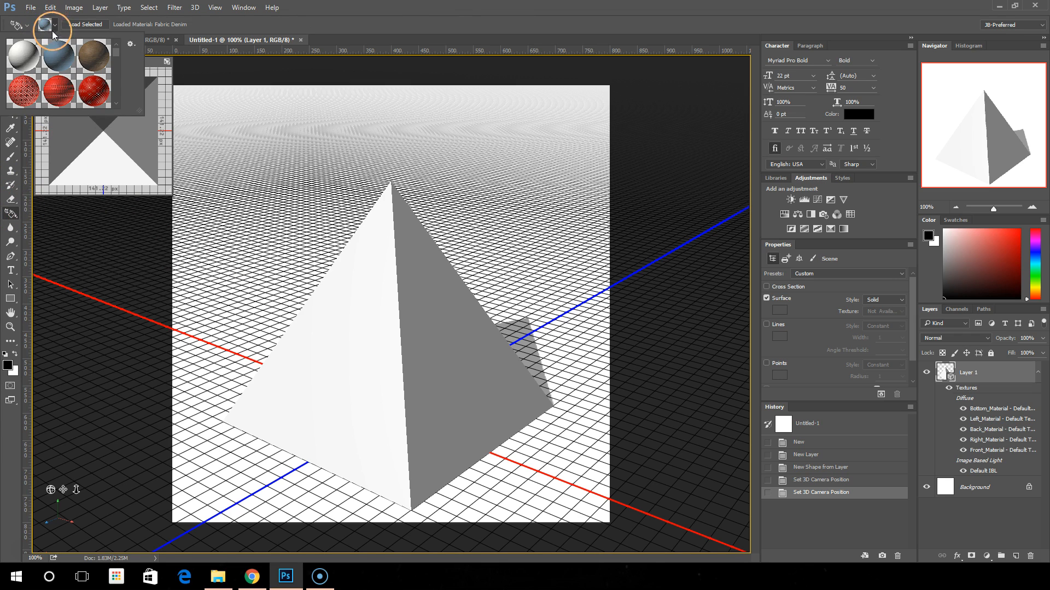
mouse_move(116, 51)
mouse_down()
mouse_move(113, 94)
mouse_move(113, 41)
mouse_up()
click(338, 305)
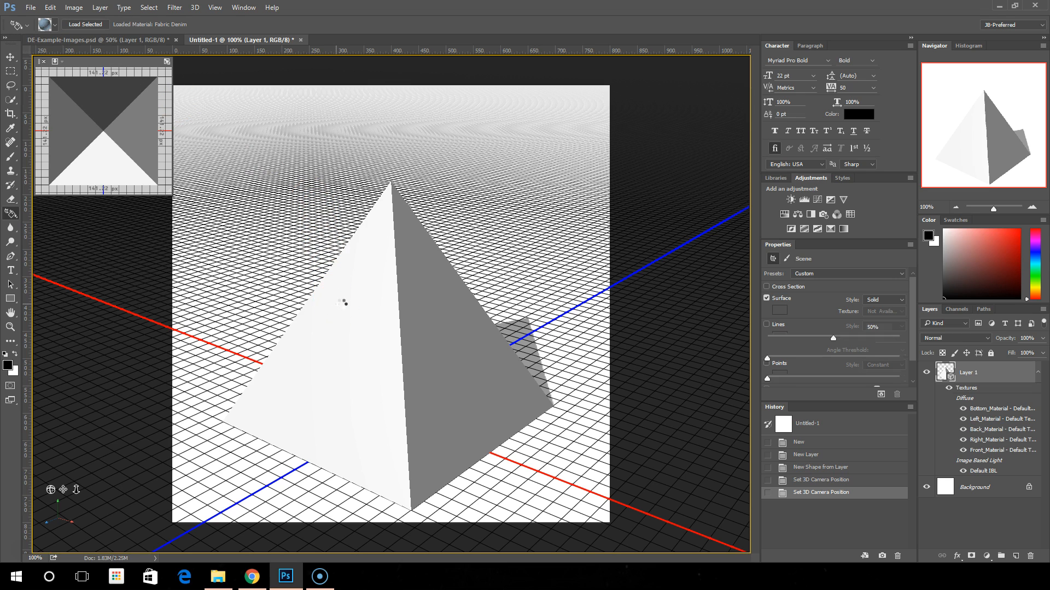
click(343, 301)
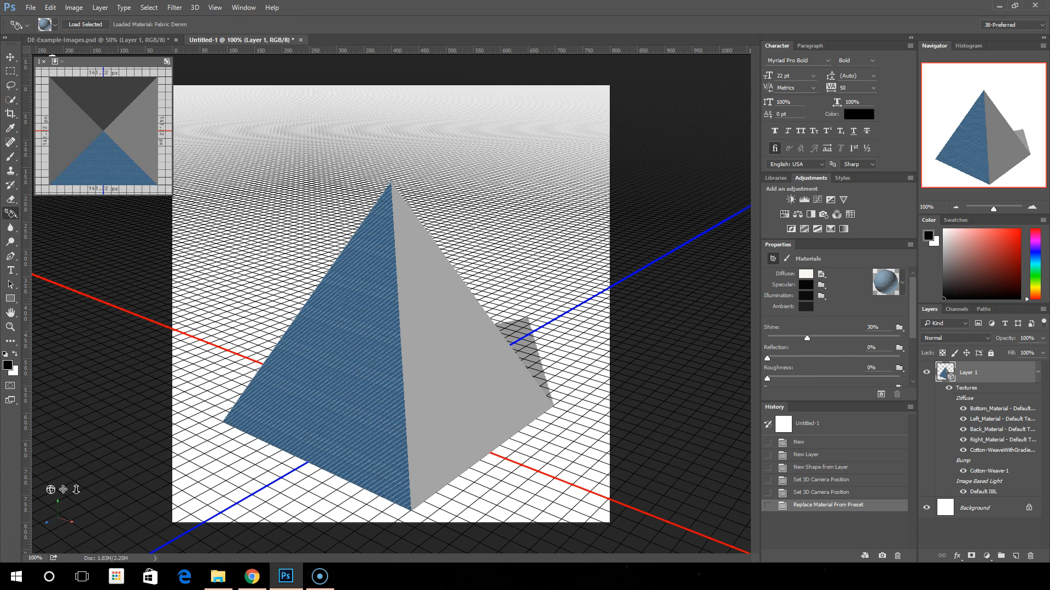
Load the Fun Textured2 material and drop it onto the pyramid's right visible face.
click(54, 24)
click(80, 94)
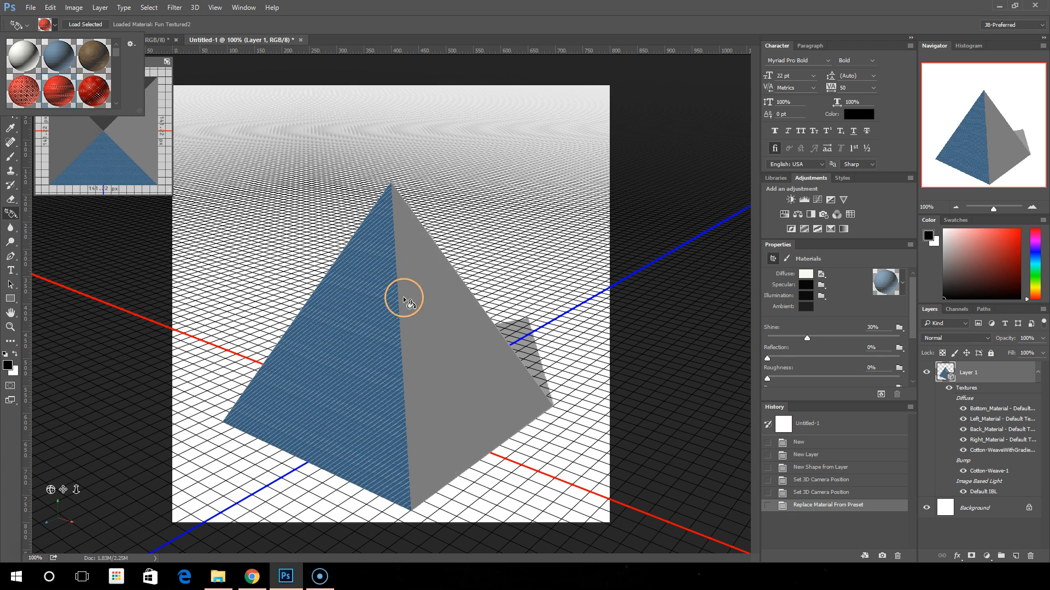
click(425, 311)
click(421, 279)
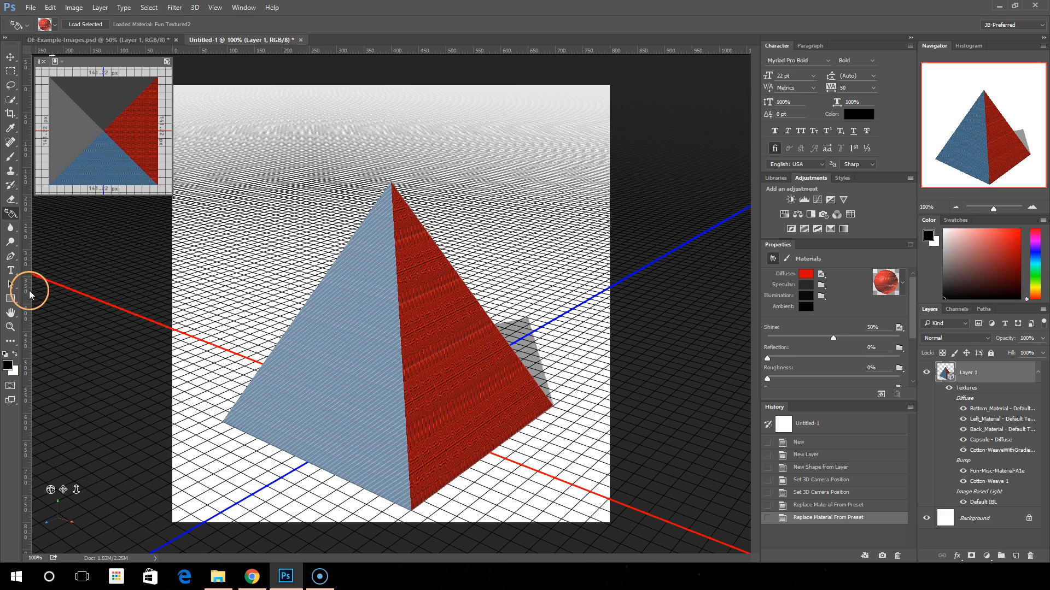
Briefly view the tools grouped with the 3D Material Drop Tool and return to the DE-Example-Images.psd document.
right_click(11, 214)
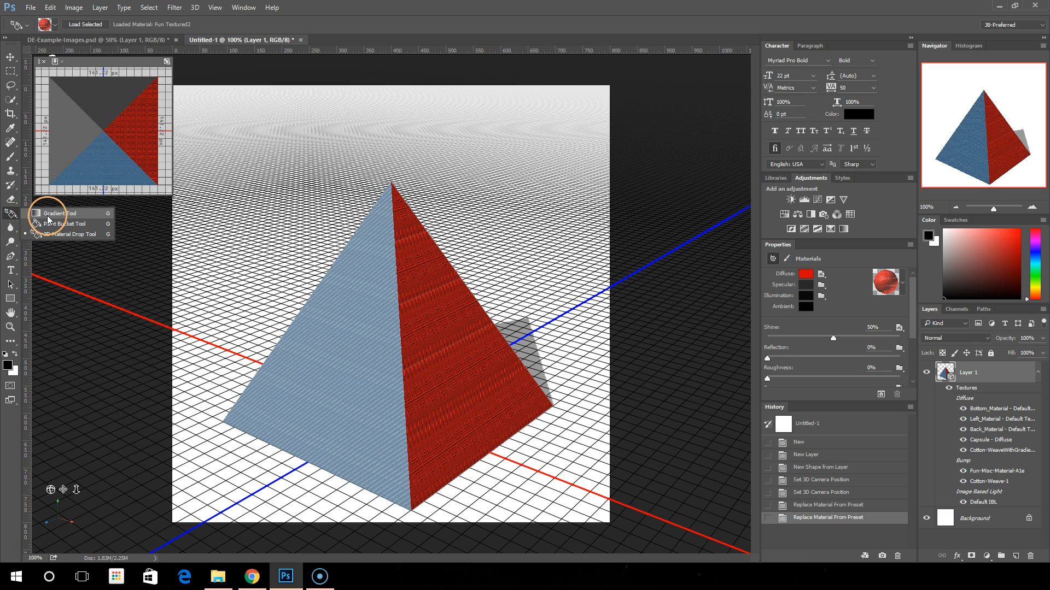
click(14, 213)
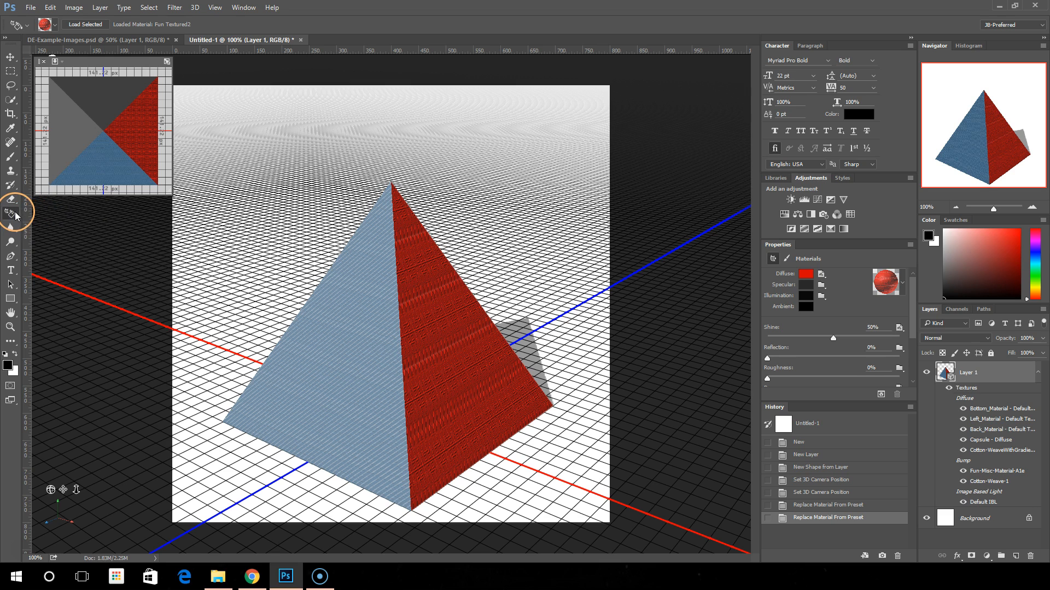
click(135, 41)
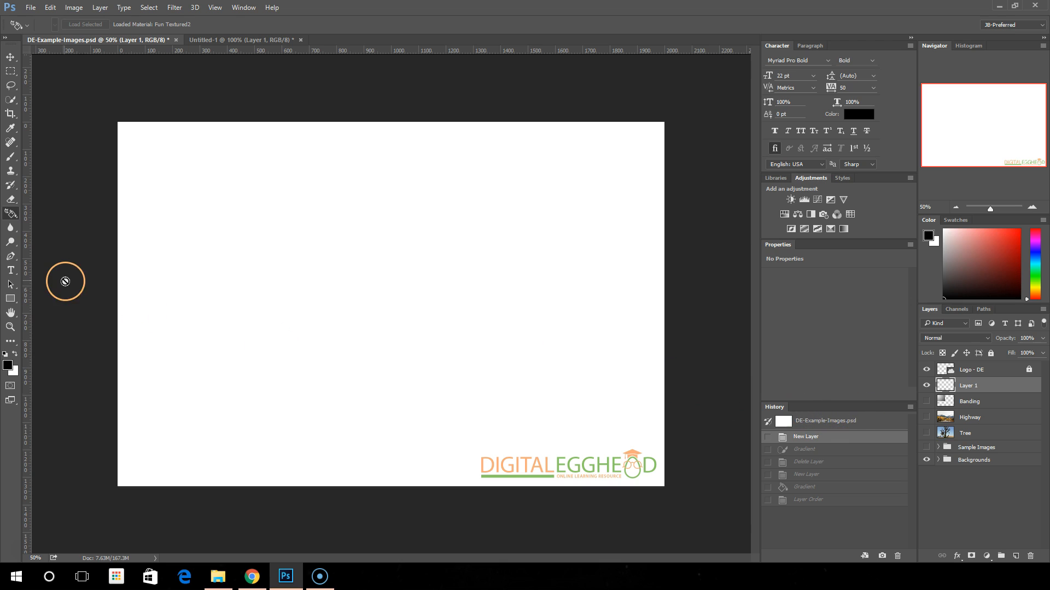